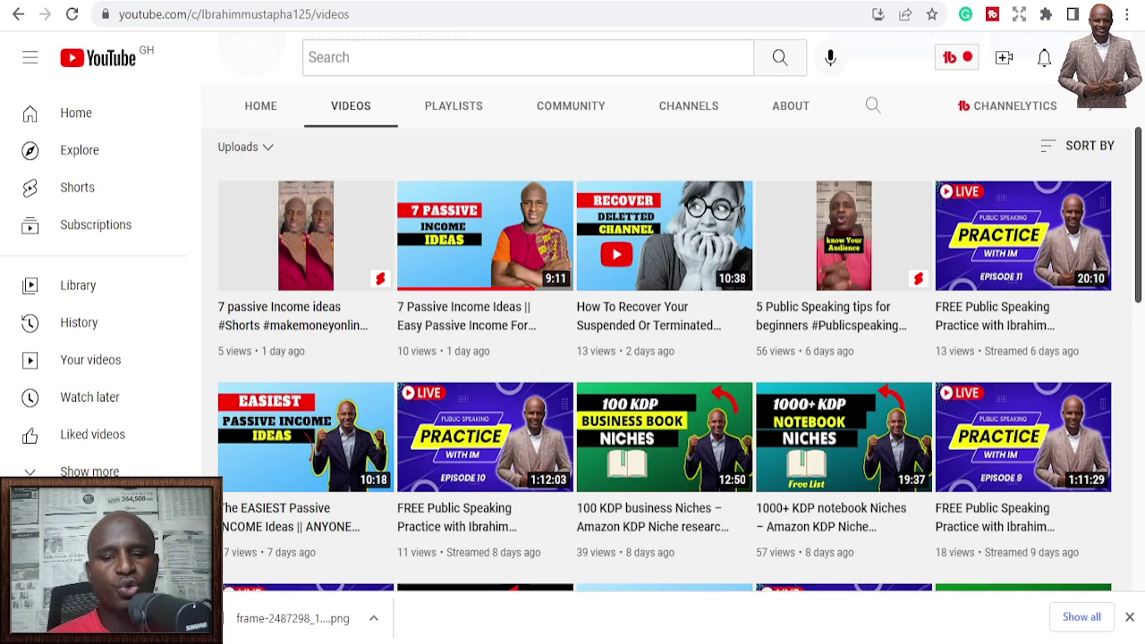
Look over the copy.ai homepage and log in to the existing account
mouse_move(568, 537)
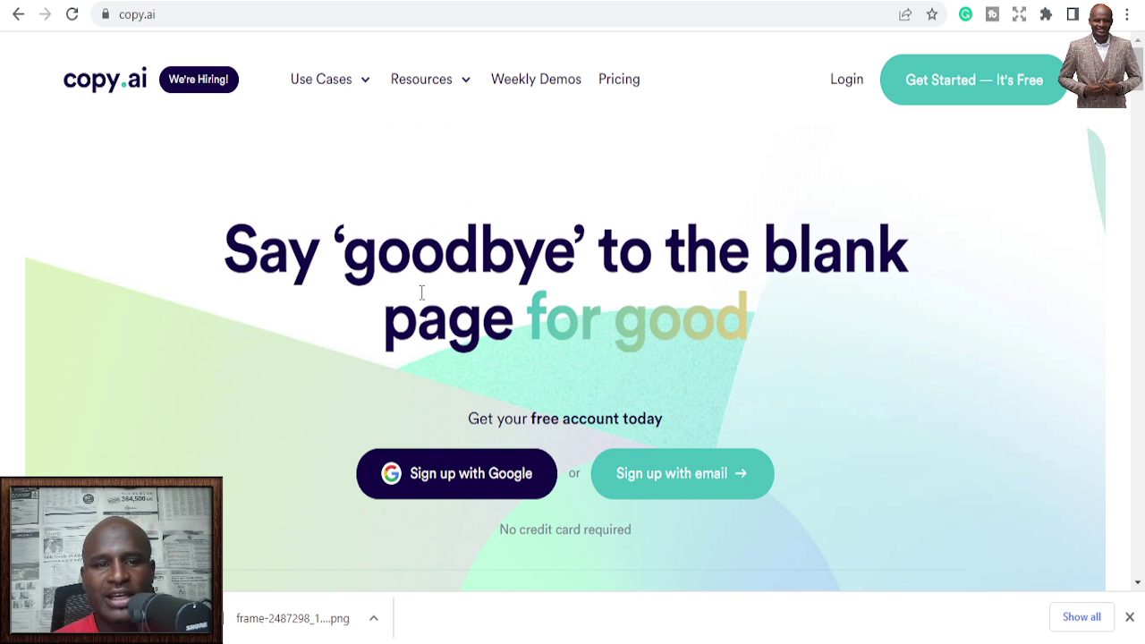
scroll(674, 384, "down", 4)
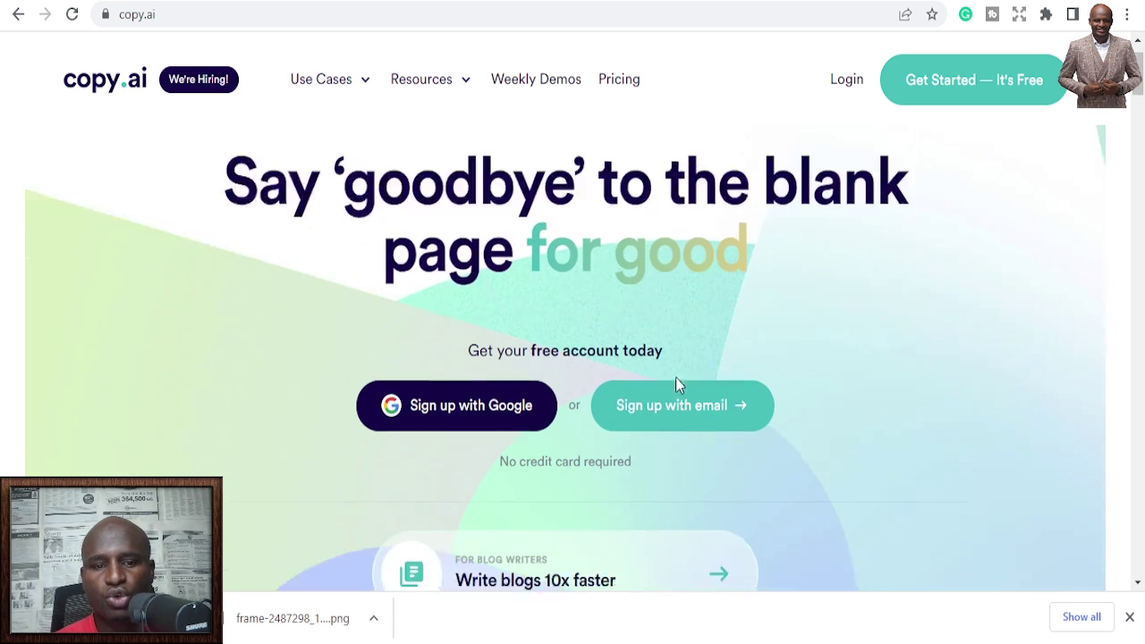
scroll(578, 402, "up", 3)
scroll(750, 325, "down", 3)
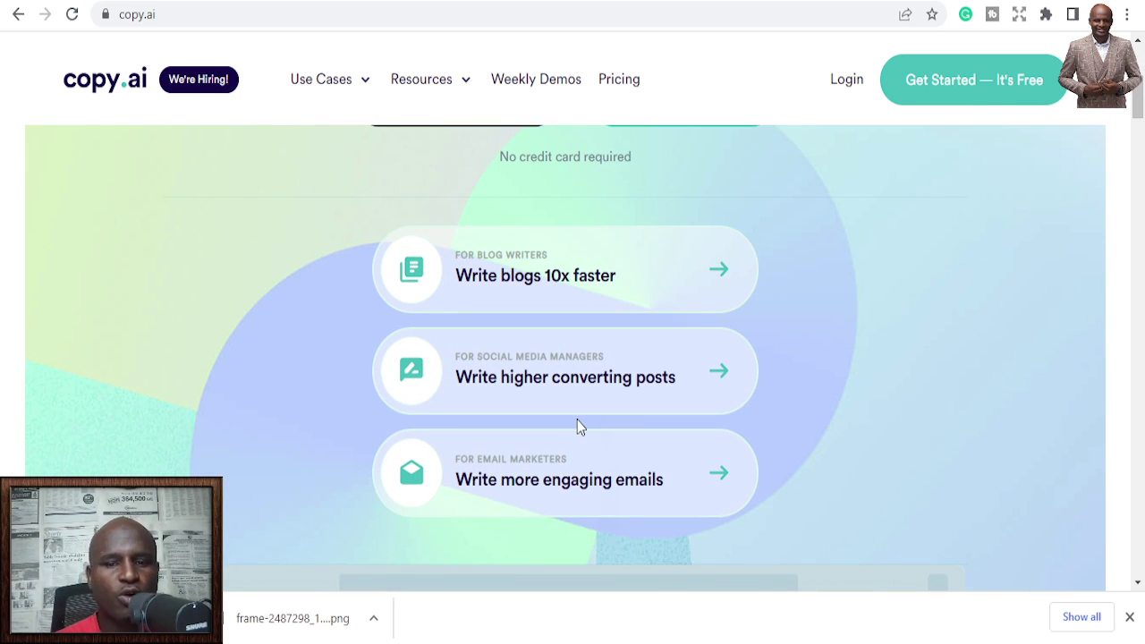
scroll(577, 425, "down", 1)
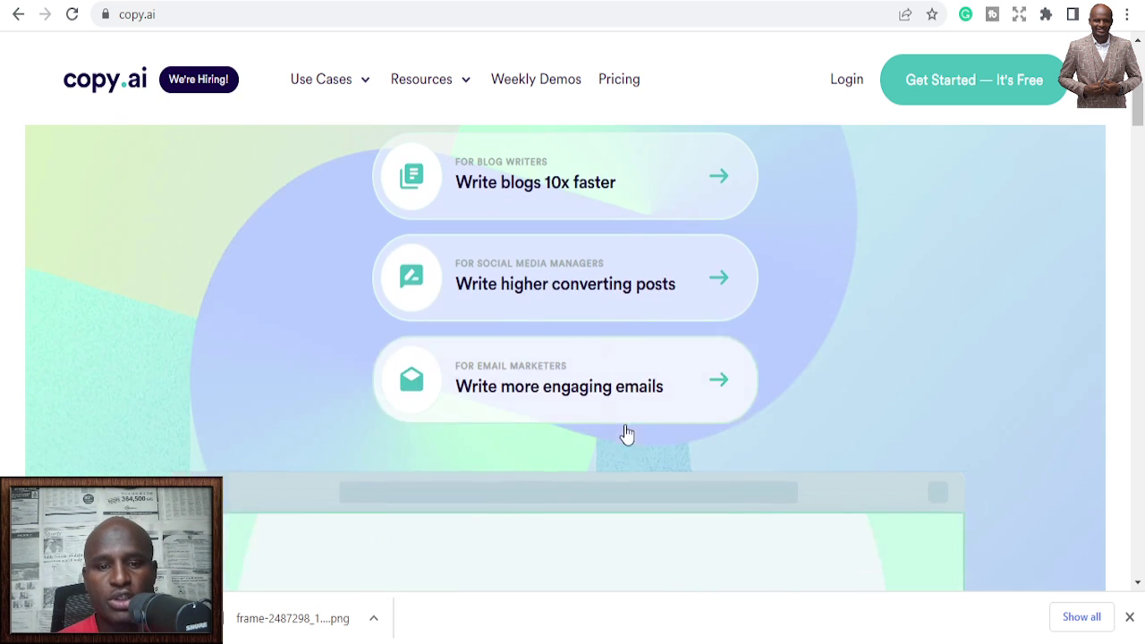
scroll(851, 363, "down", 2)
scroll(852, 363, "up", 7)
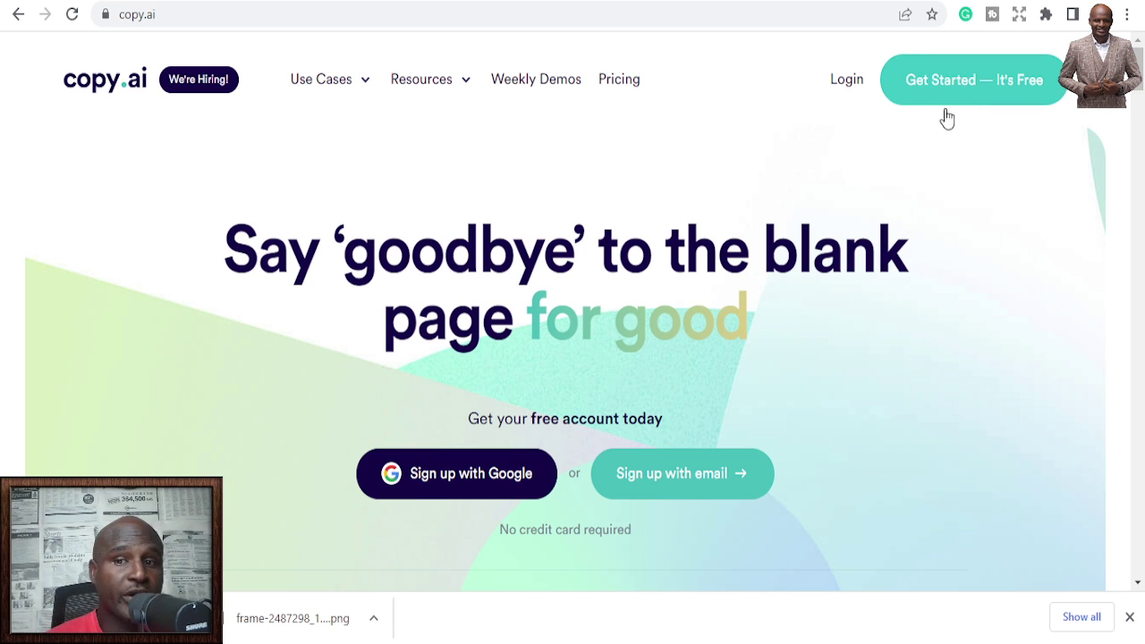
left_click(844, 90)
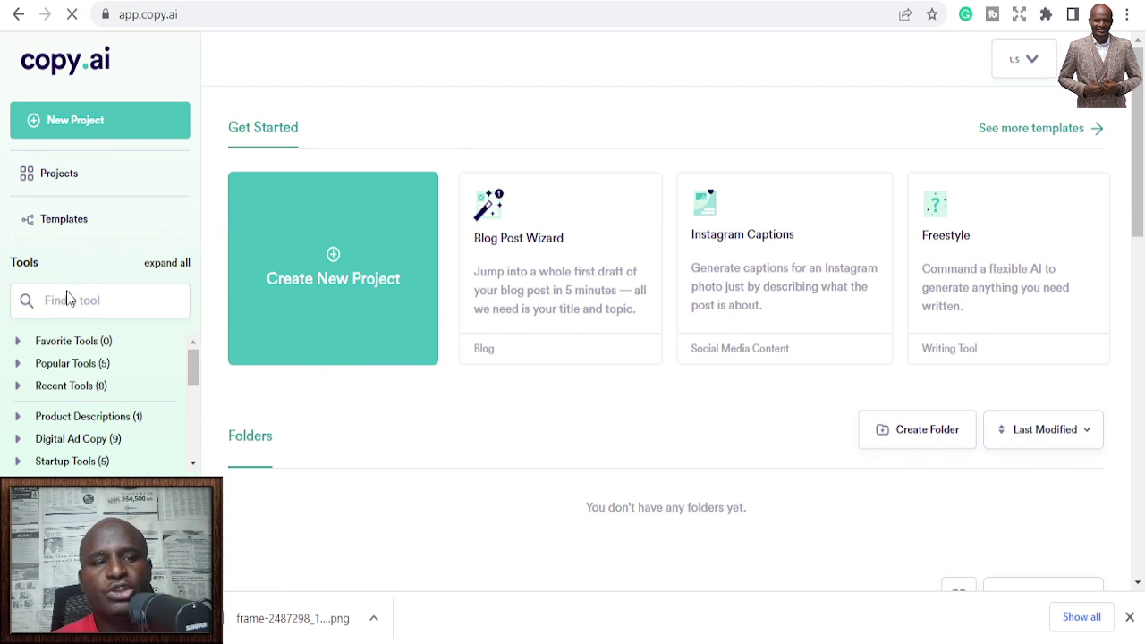
Examine the dashboard's tool categories, expanding Startup Tools and Writing Tools to see what they contain
scroll(70, 313, "down", 2)
scroll(524, 384, "up", 2)
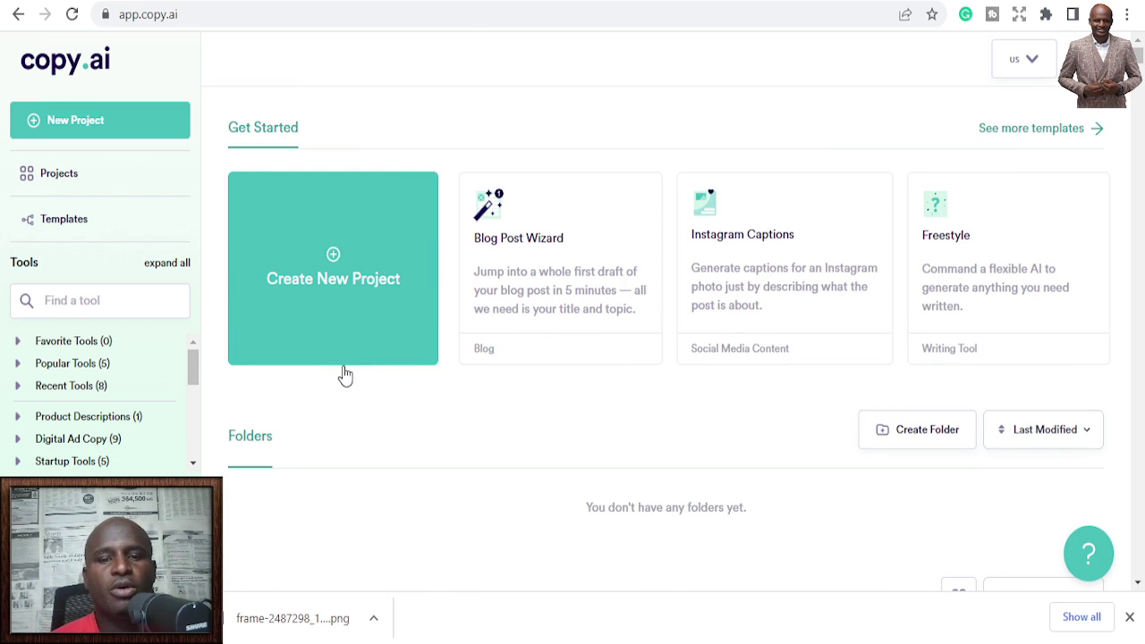
scroll(62, 354, "down", 3)
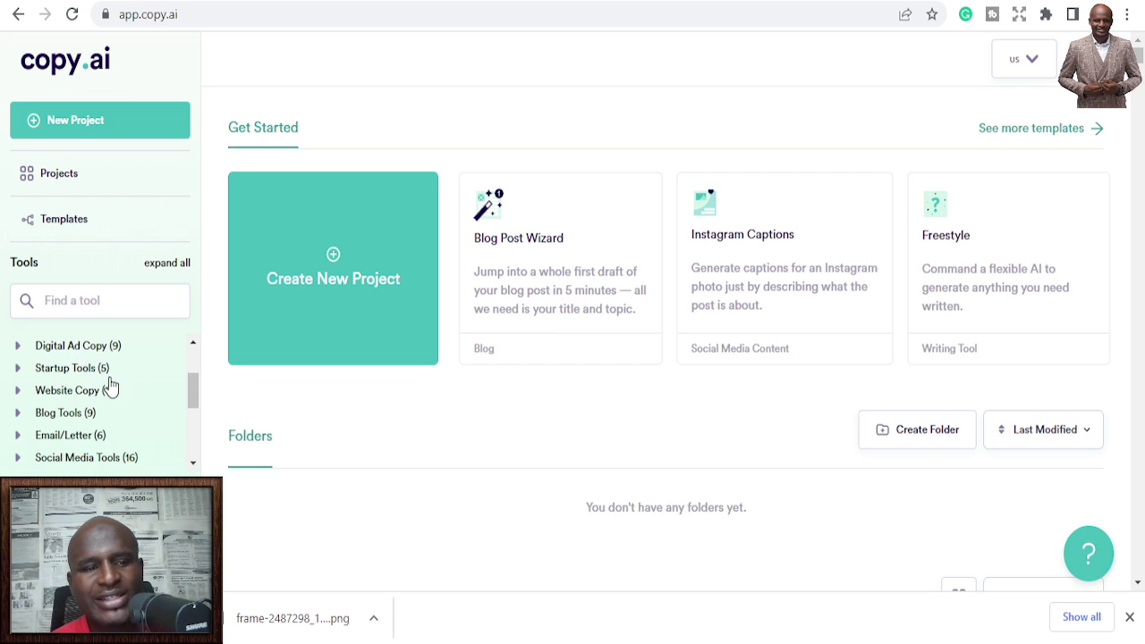
scroll(99, 390, "up", 3)
scroll(113, 389, "down", 3)
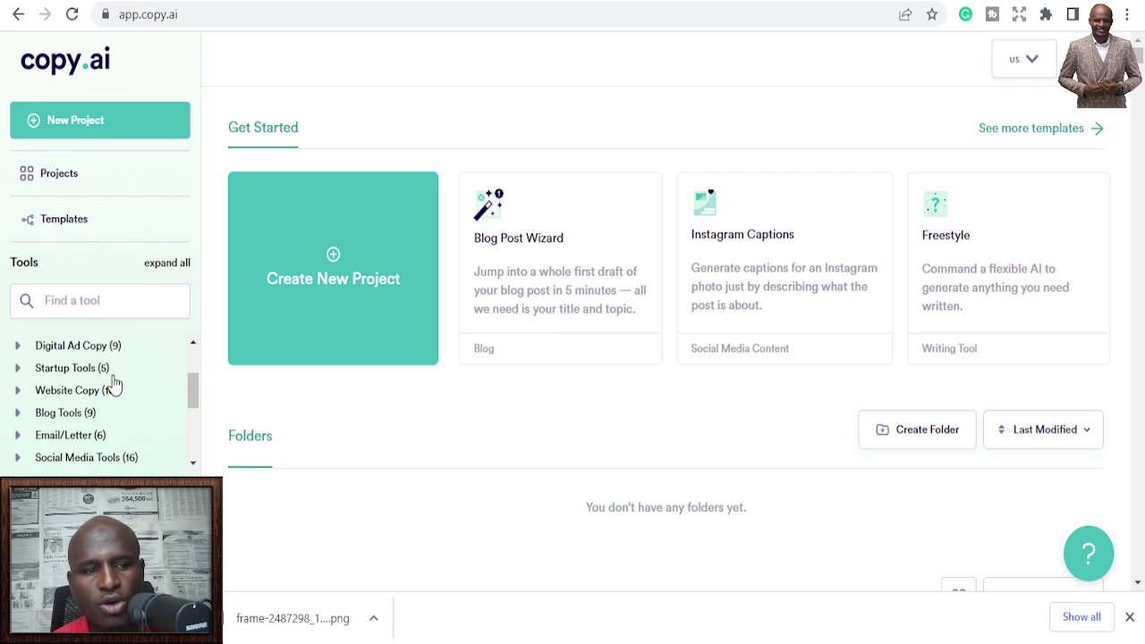
left_click(126, 373)
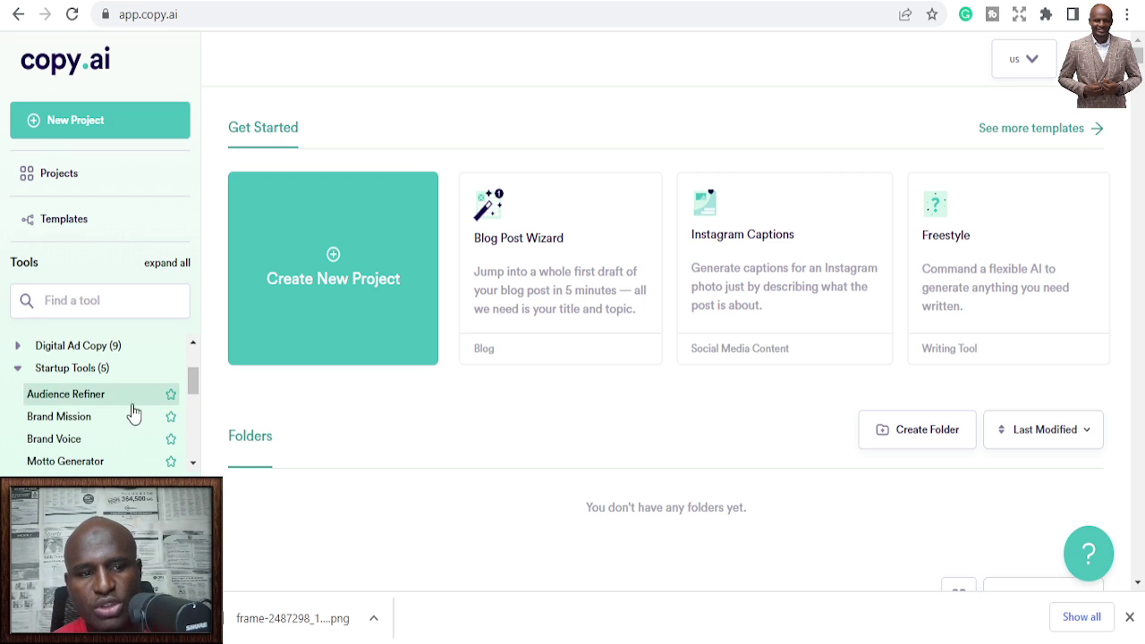
scroll(122, 417, "down", 4)
scroll(121, 417, "down", 1)
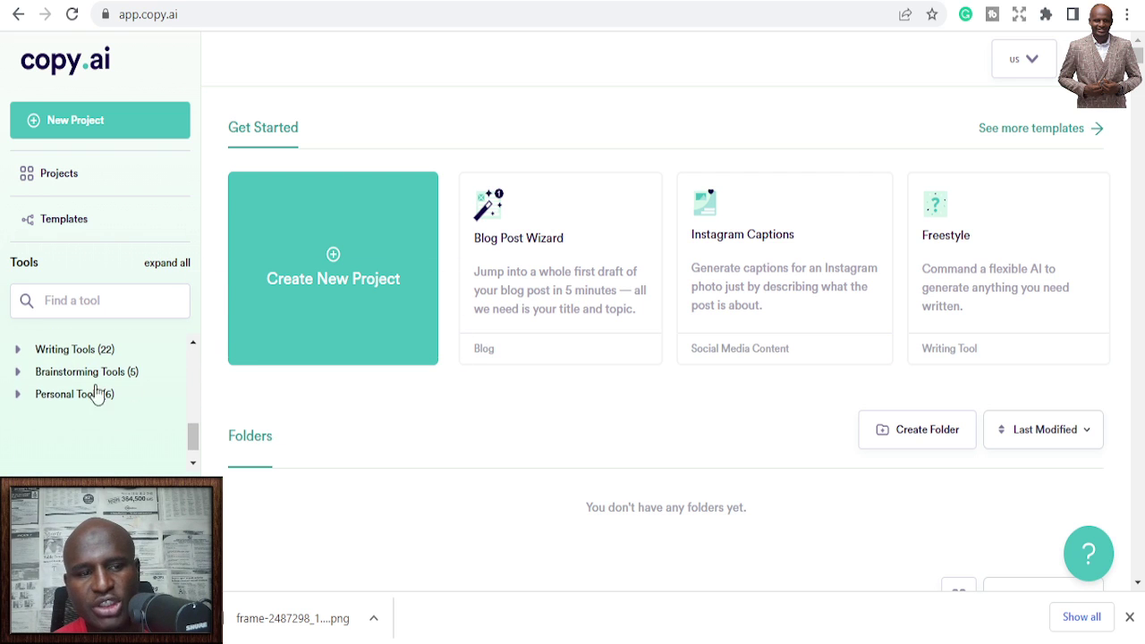
left_click(74, 355)
scroll(103, 414, "down", 5)
scroll(105, 414, "up", 6)
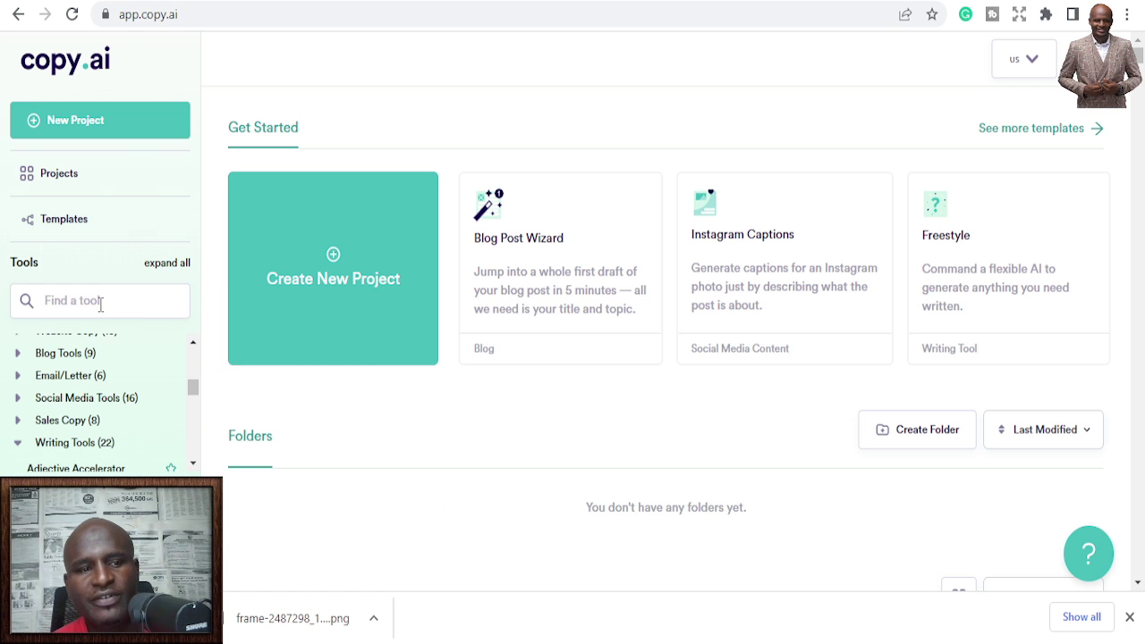
Open the templates gallery and look through the full range of all templates
left_click(80, 225)
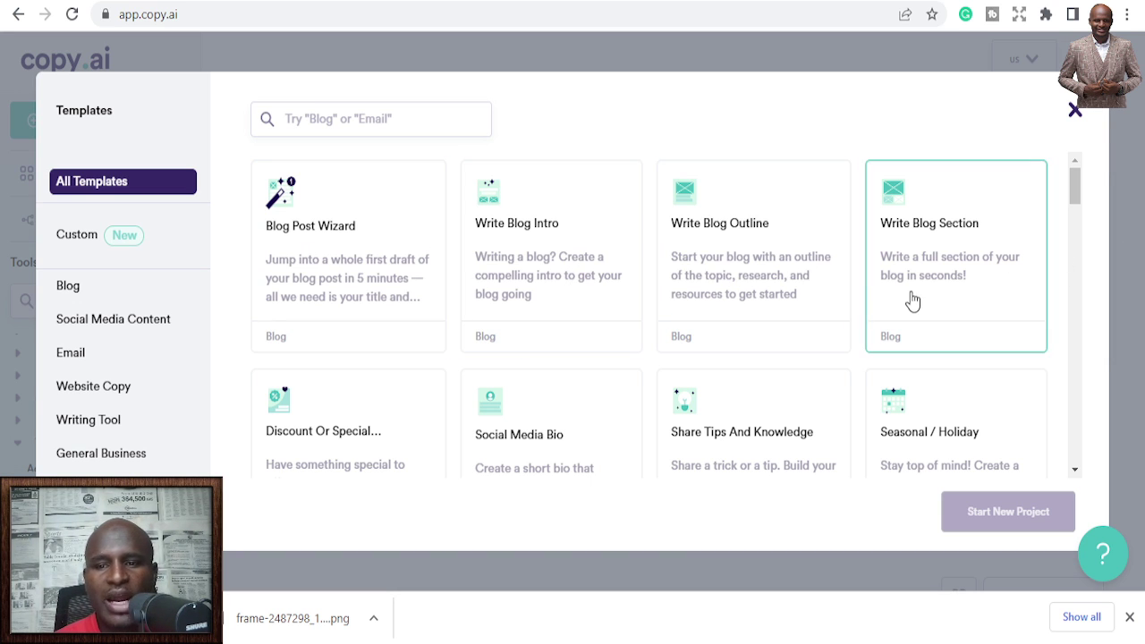
scroll(463, 315, "down", 1)
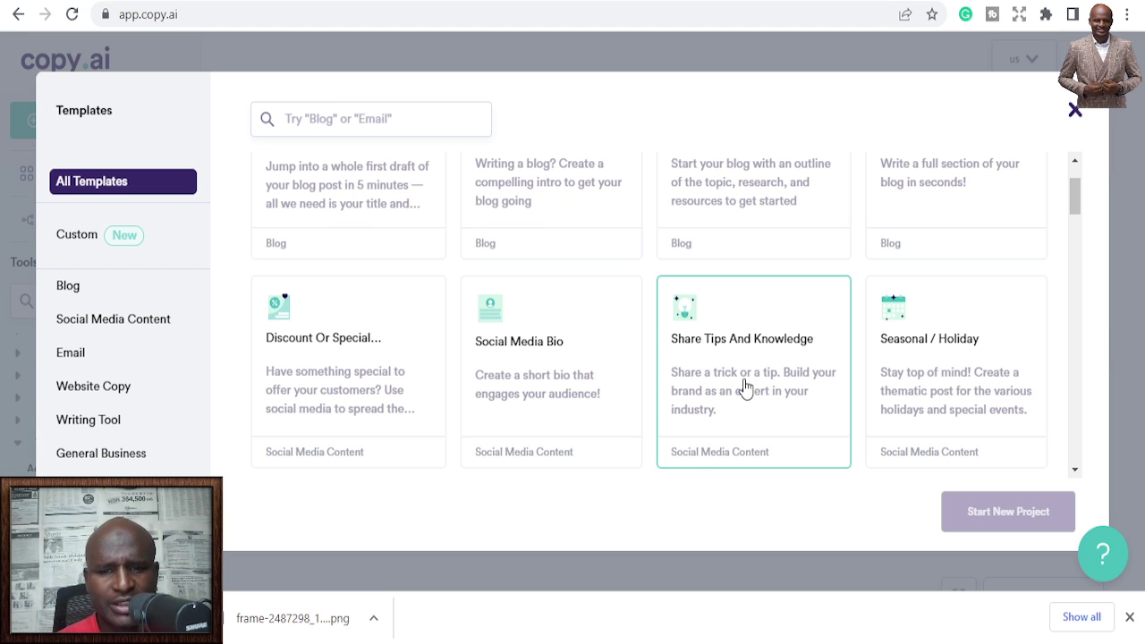
scroll(747, 394, "down", 1)
scroll(711, 299, "down", 2)
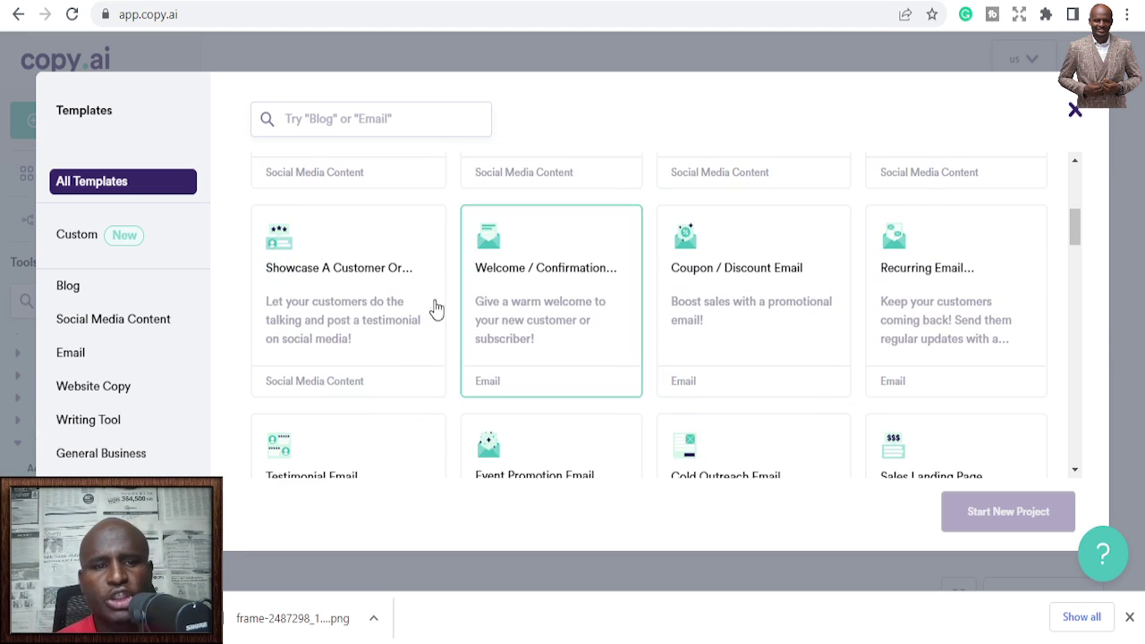
scroll(701, 307, "down", 2)
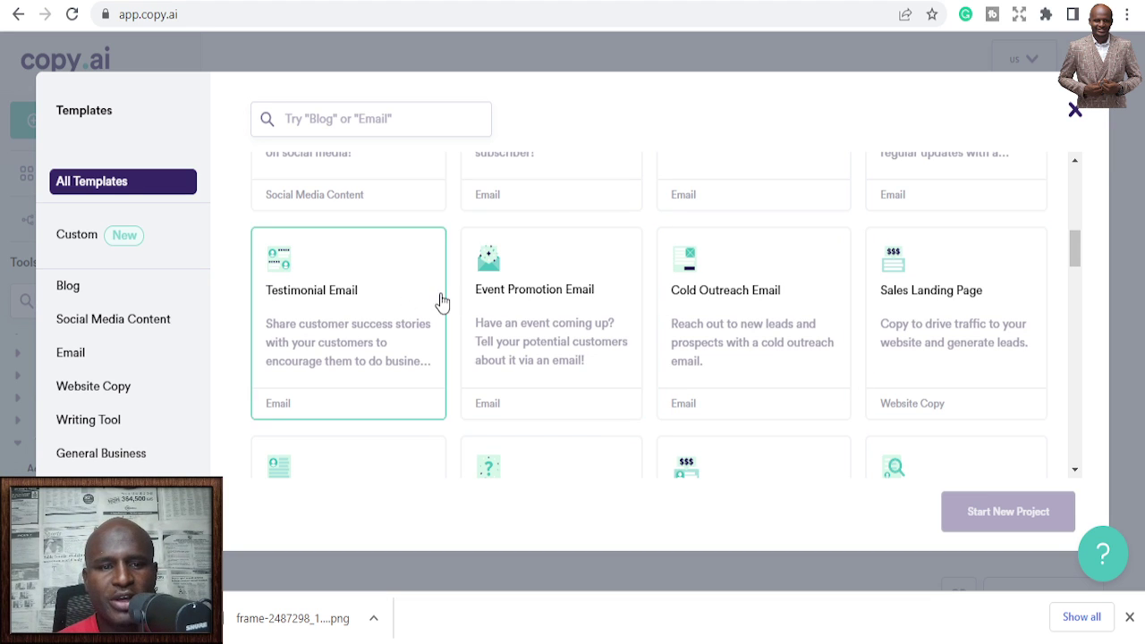
scroll(437, 302, "down", 2)
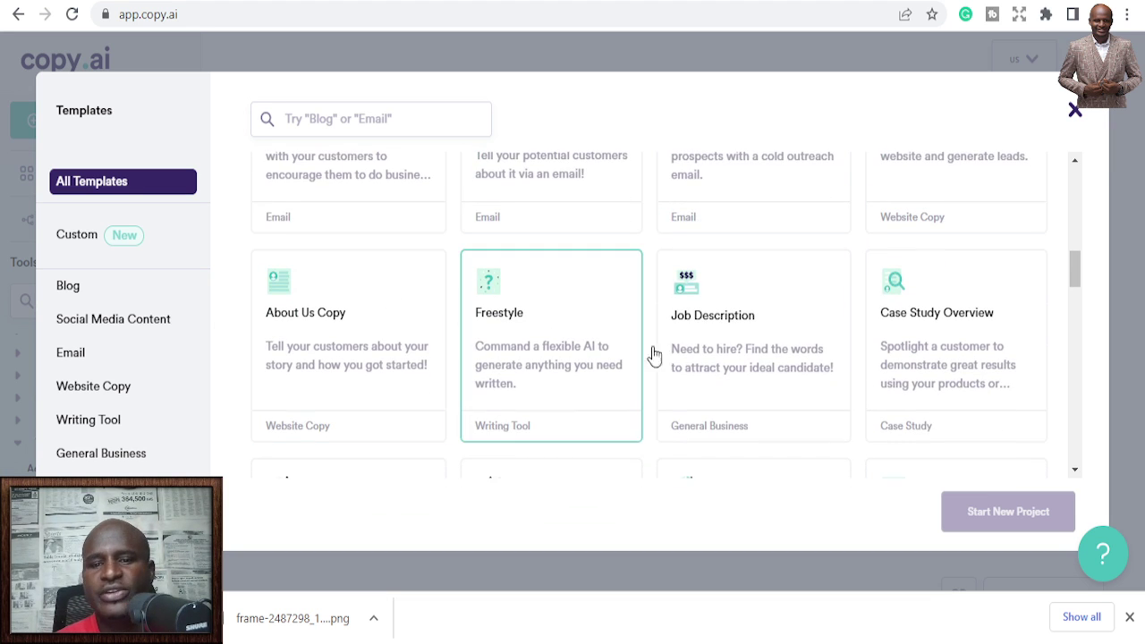
scroll(949, 376, "down", 1)
scroll(963, 374, "down", 1)
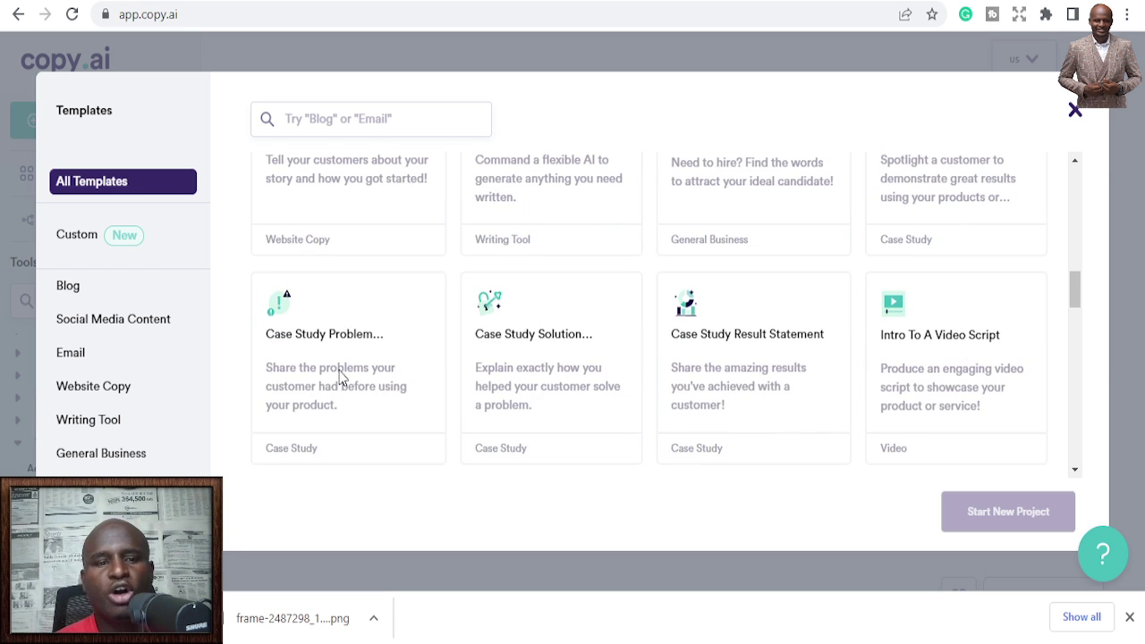
scroll(695, 379, "down", 2)
scroll(517, 381, "down", 2)
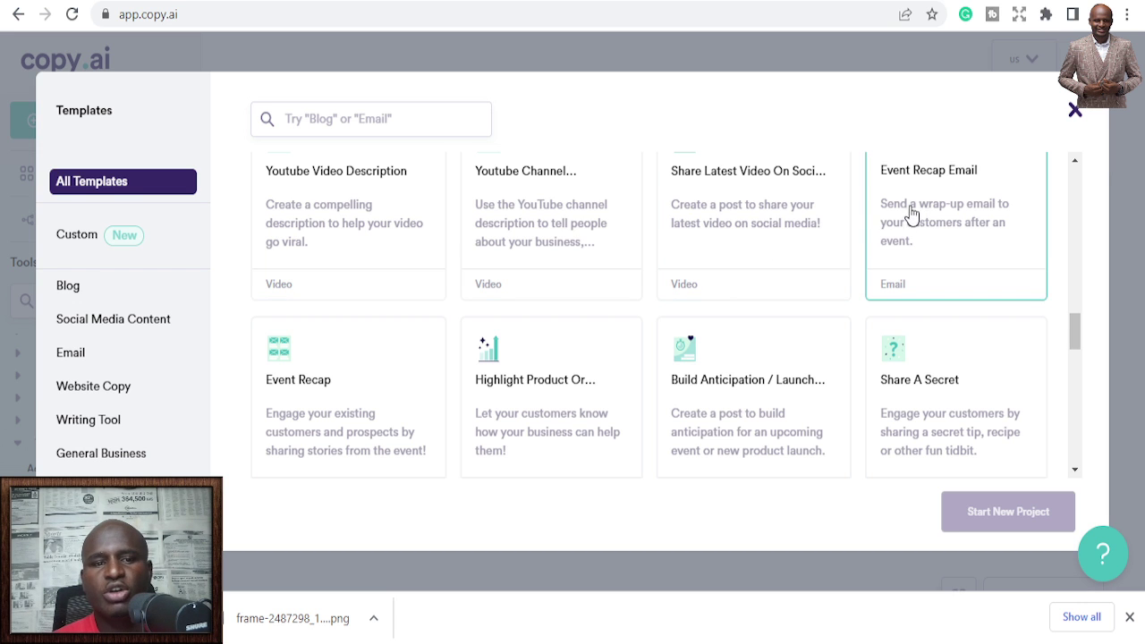
scroll(916, 220, "down", 1)
scroll(746, 261, "down", 5)
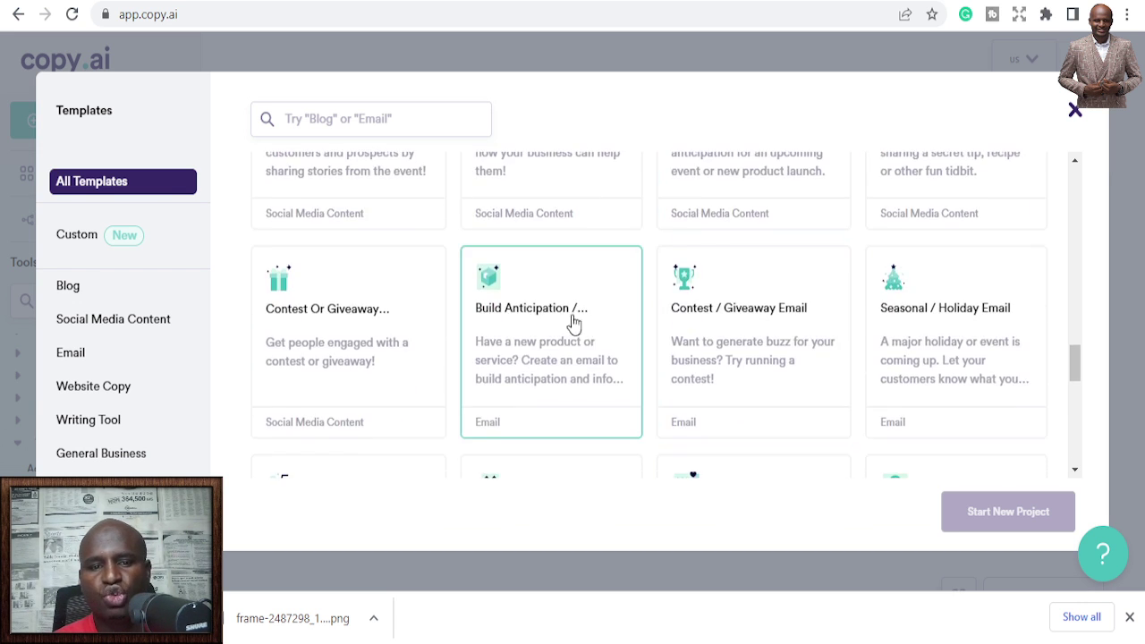
scroll(379, 353, "down", 2)
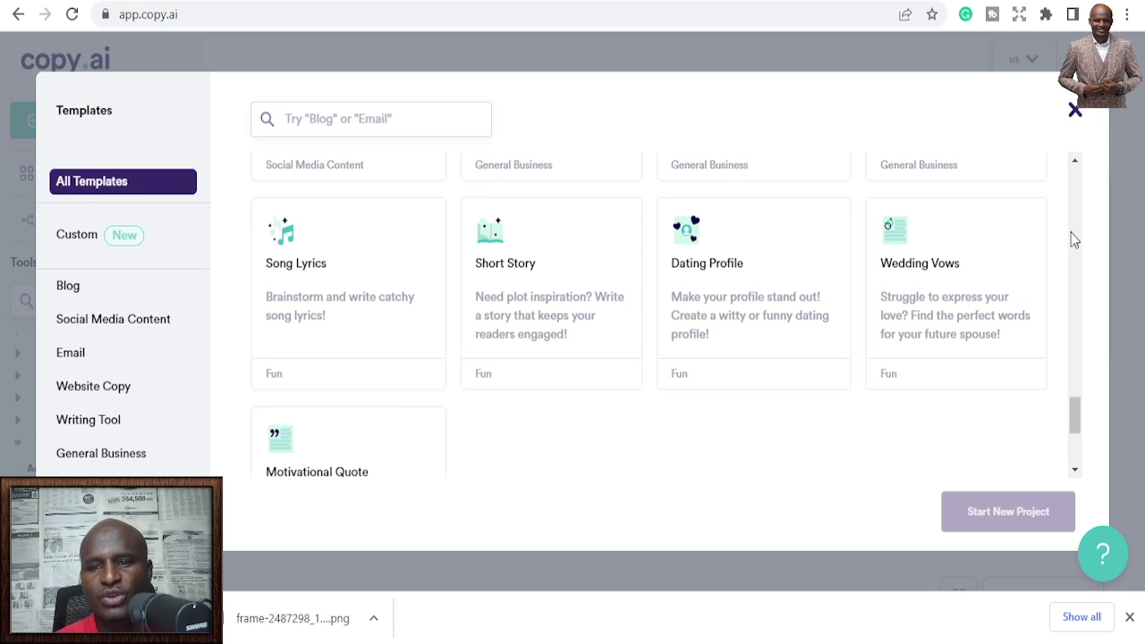
scroll(394, 354, "down", 2)
scroll(385, 358, "up", 2)
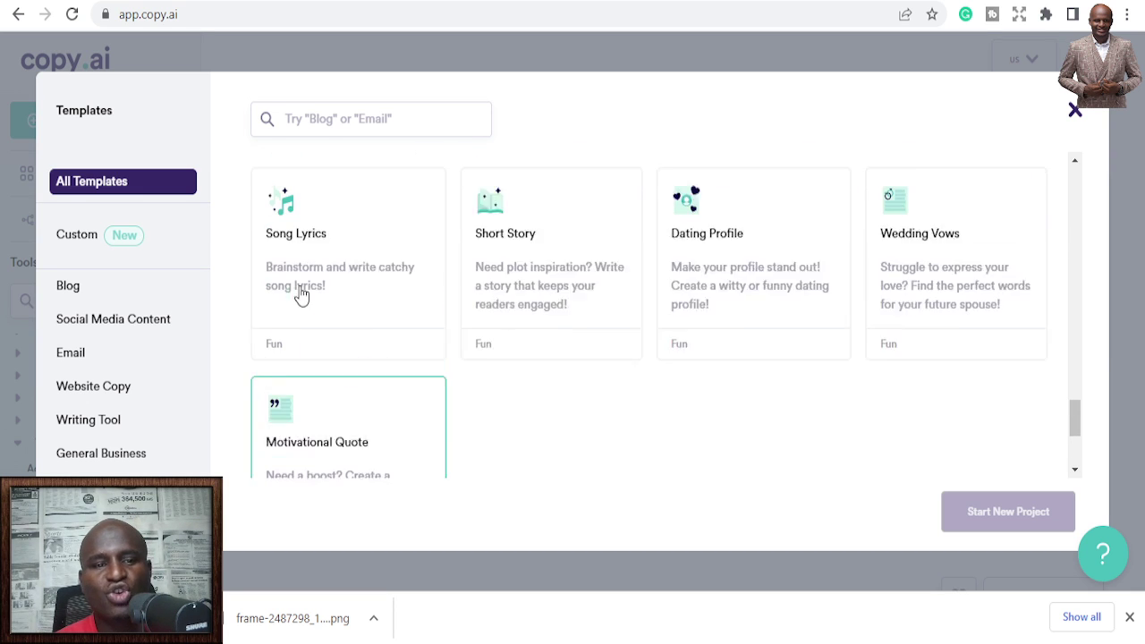
scroll(398, 279, "up", 2)
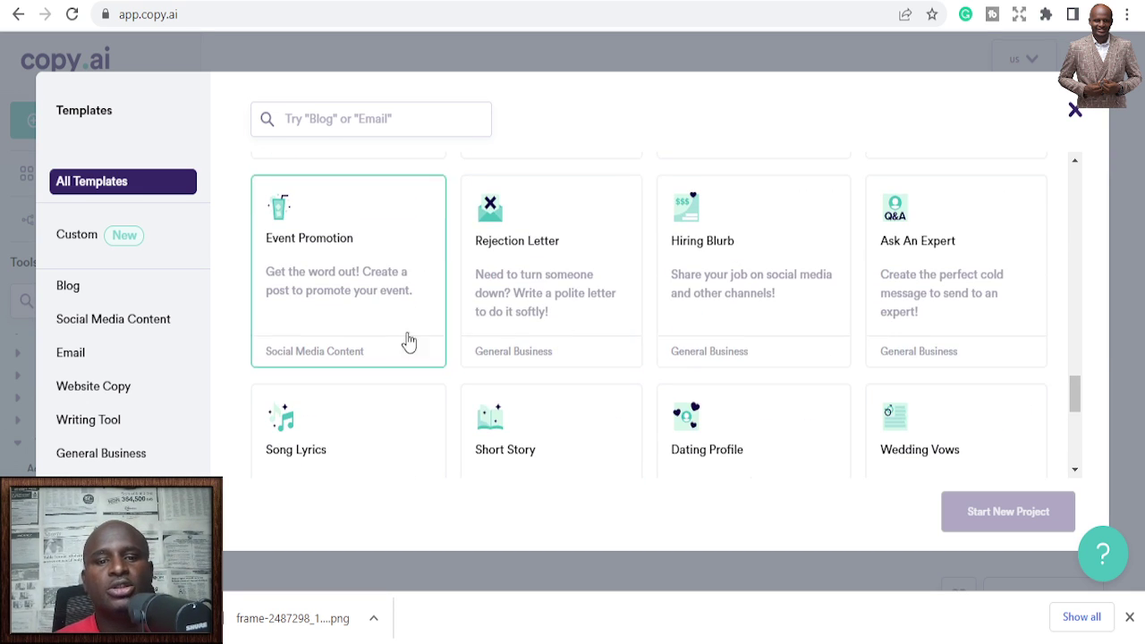
scroll(712, 293, "up", 5)
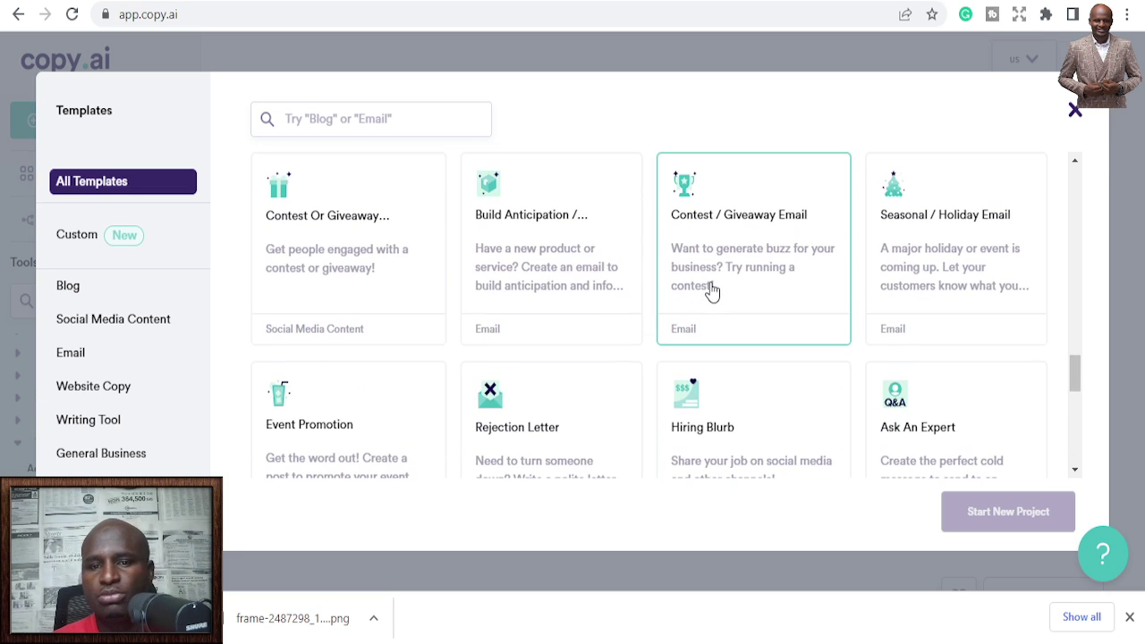
scroll(788, 268, "up", 10)
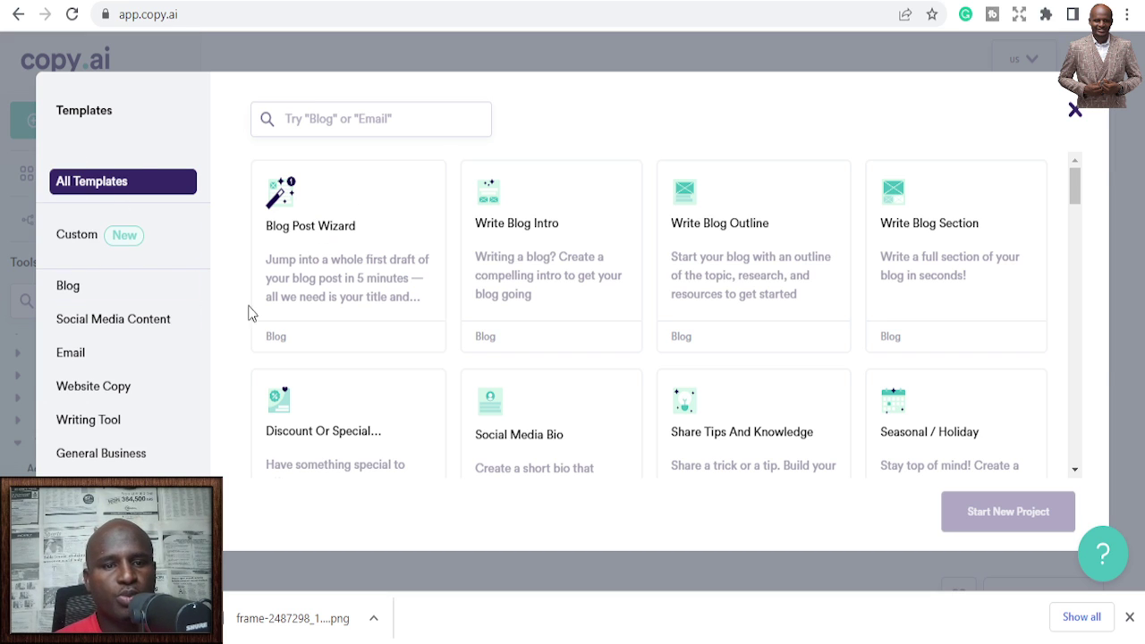
Start a new project from the Blog Post Wizard template and begin editing its blog title
left_click(330, 278)
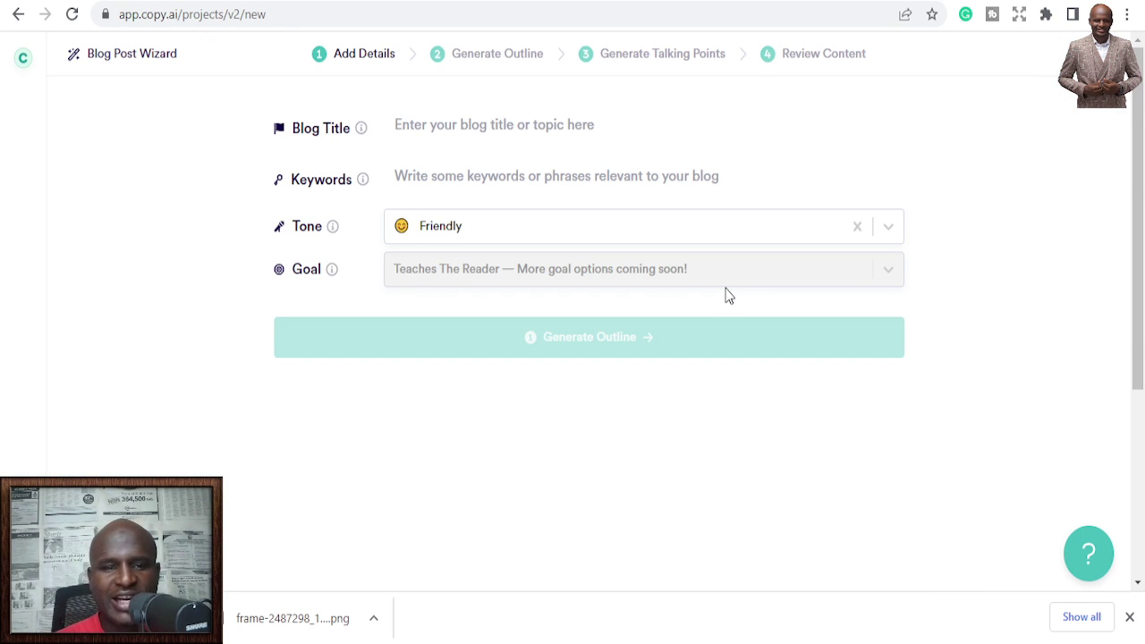
left_click(457, 126)
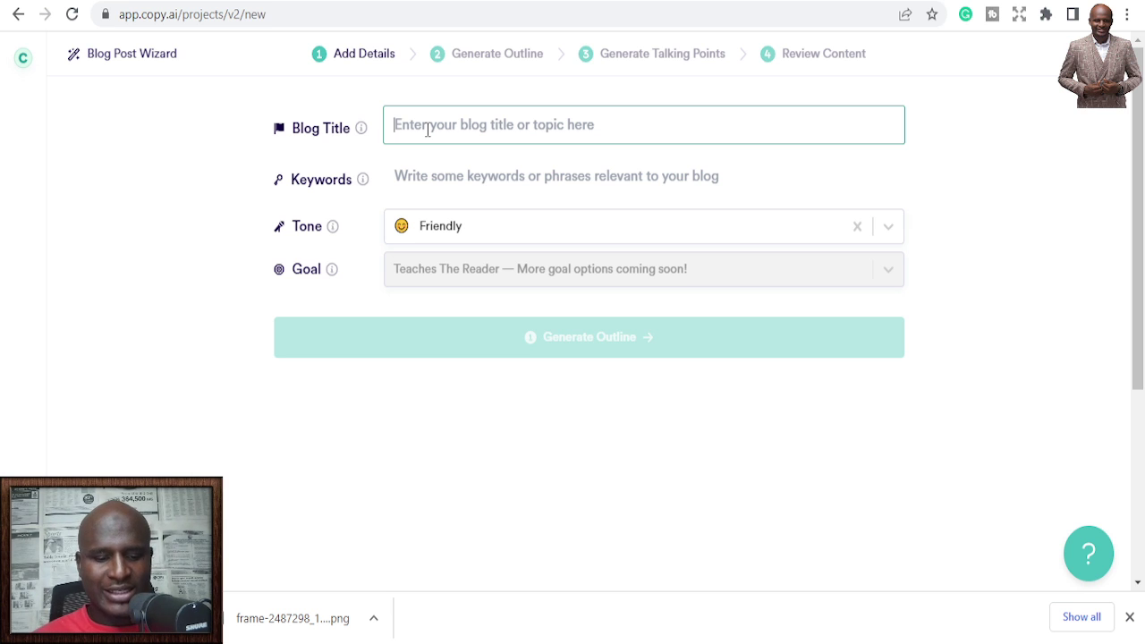
type("how to")
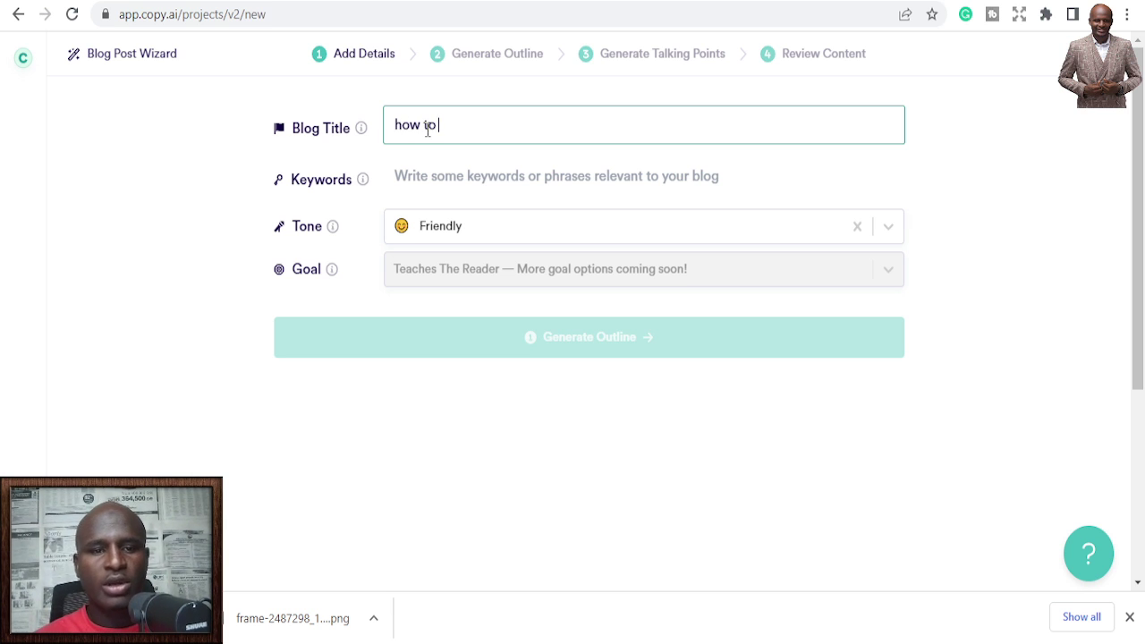
type(" mak")
type("e")
key("BackSpace")
key("BackSpace")
key("BackSpace")
key("BackSpace")
key("BackSpace")
key("BackSpace")
key("BackSpace")
key("BackSpace")
key("BackSpace")
key("BackSpace")
key("BackSpace")
Enter the blog title "passive income ideas for beginners" and the keywords "passive income ideas, make money online"
type("passive income ideas for be")
type("ginners")
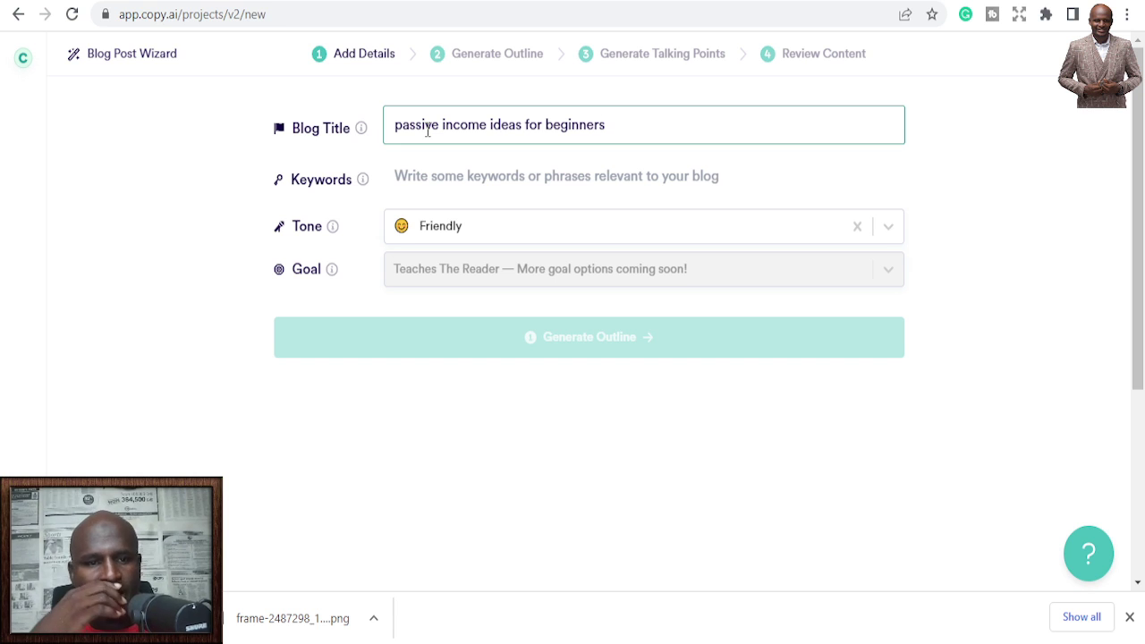
left_click(491, 169)
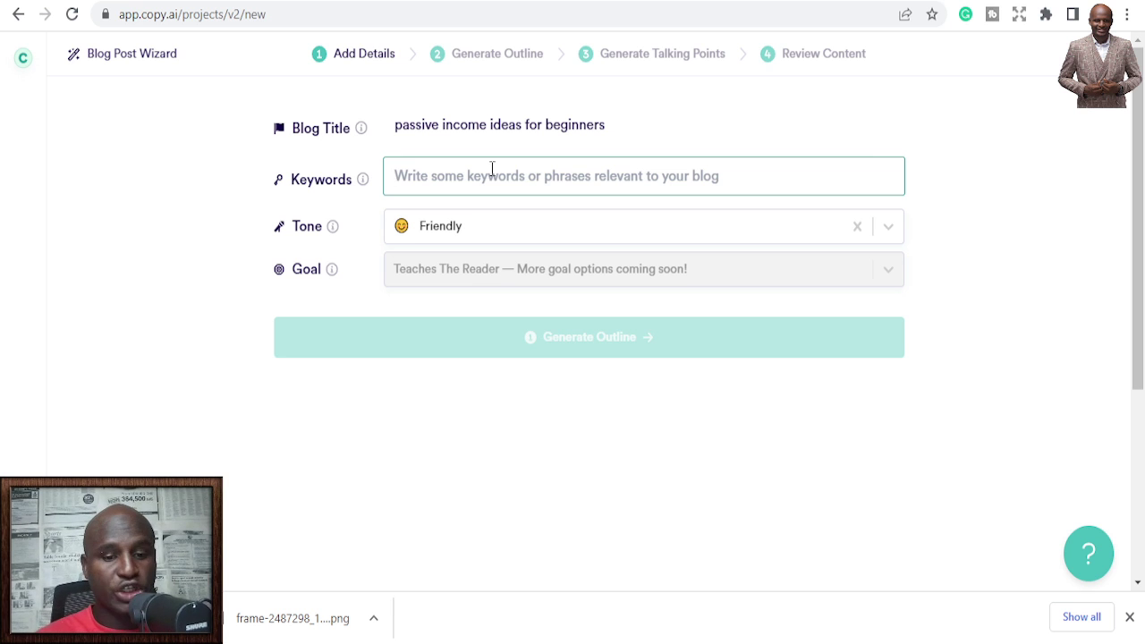
type("passiv")
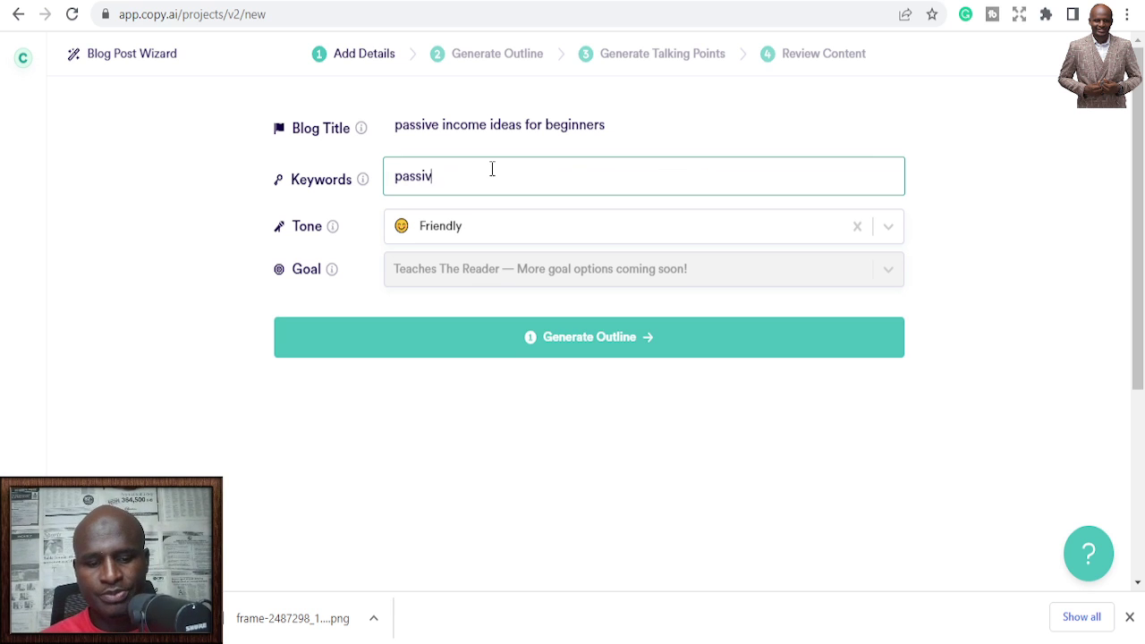
type("e income ideas")
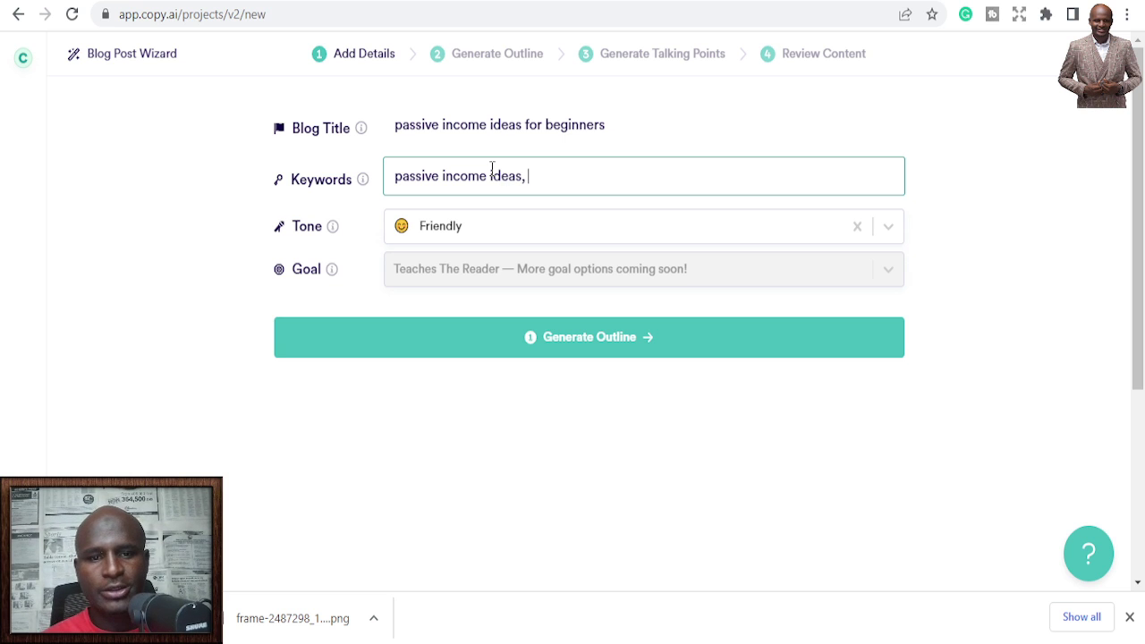
type(", m")
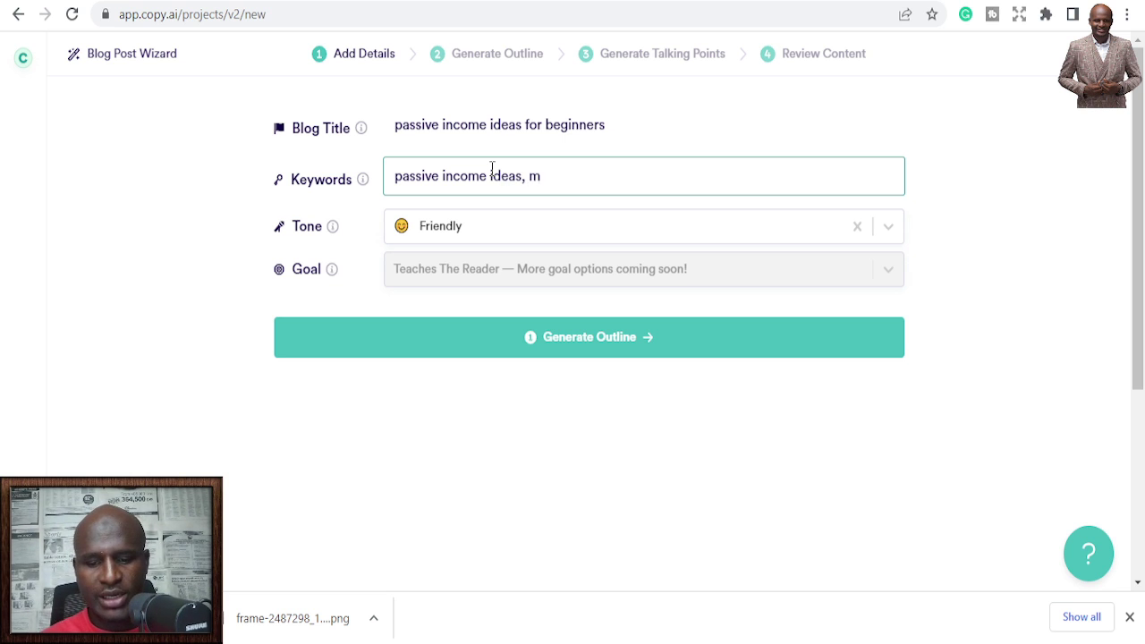
type("make mo")
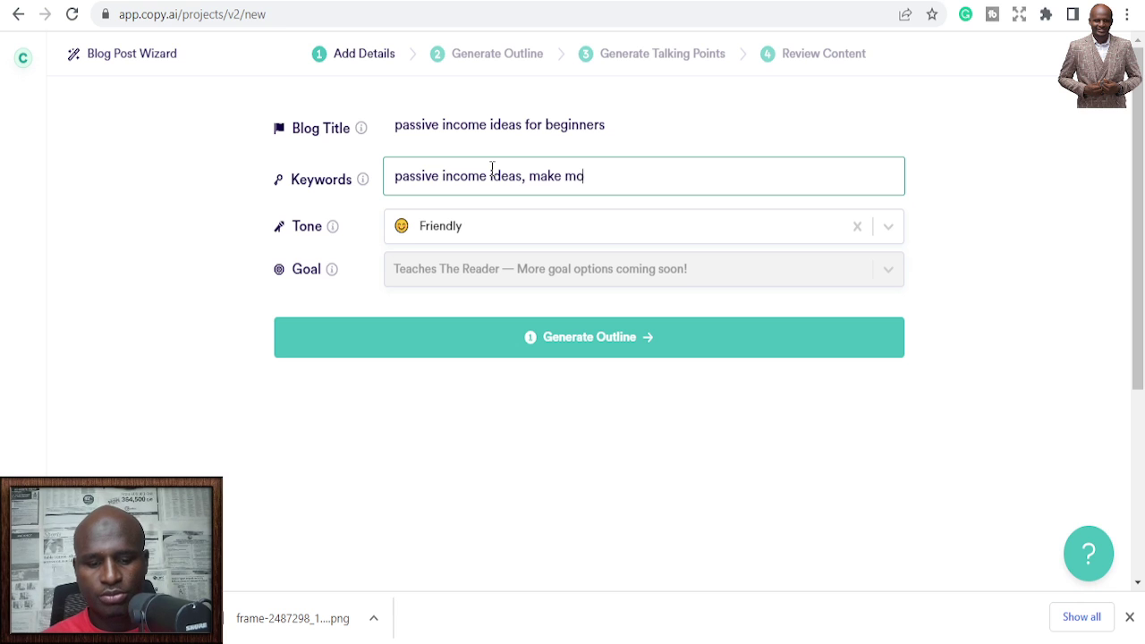
type("ney online")
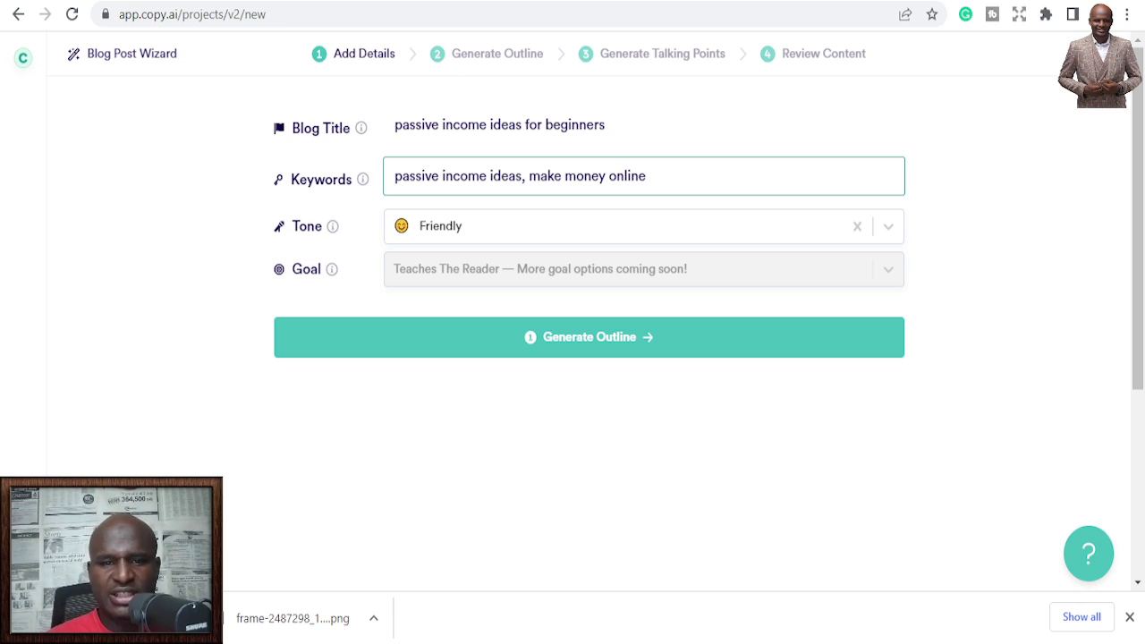
Set the blog post's tone to Professional and generate the outline
left_click(487, 224)
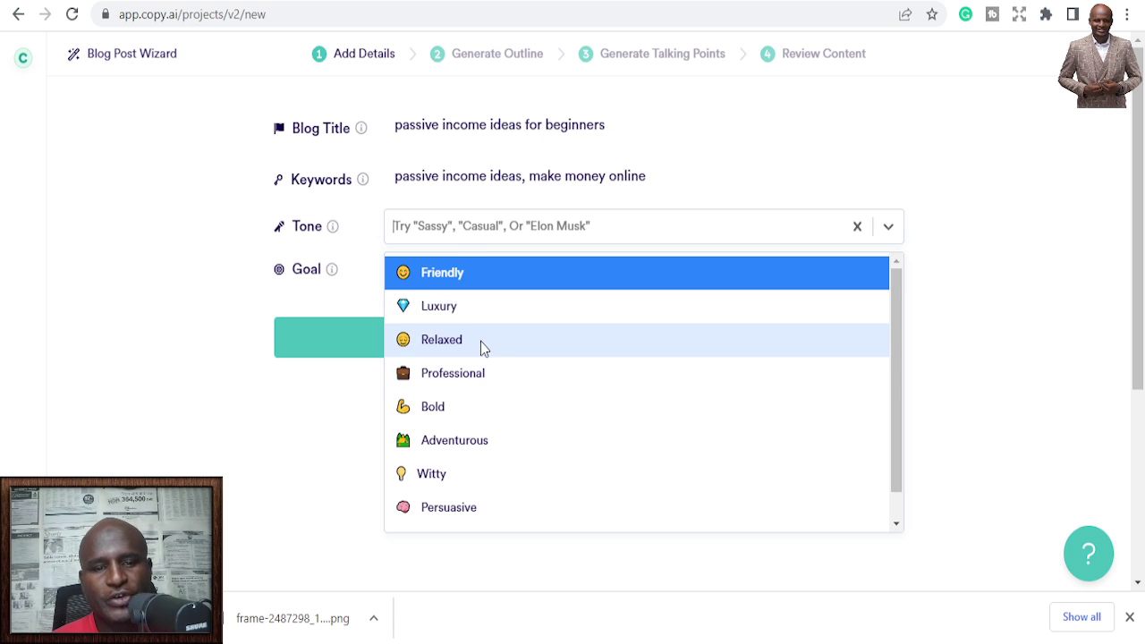
left_click(484, 381)
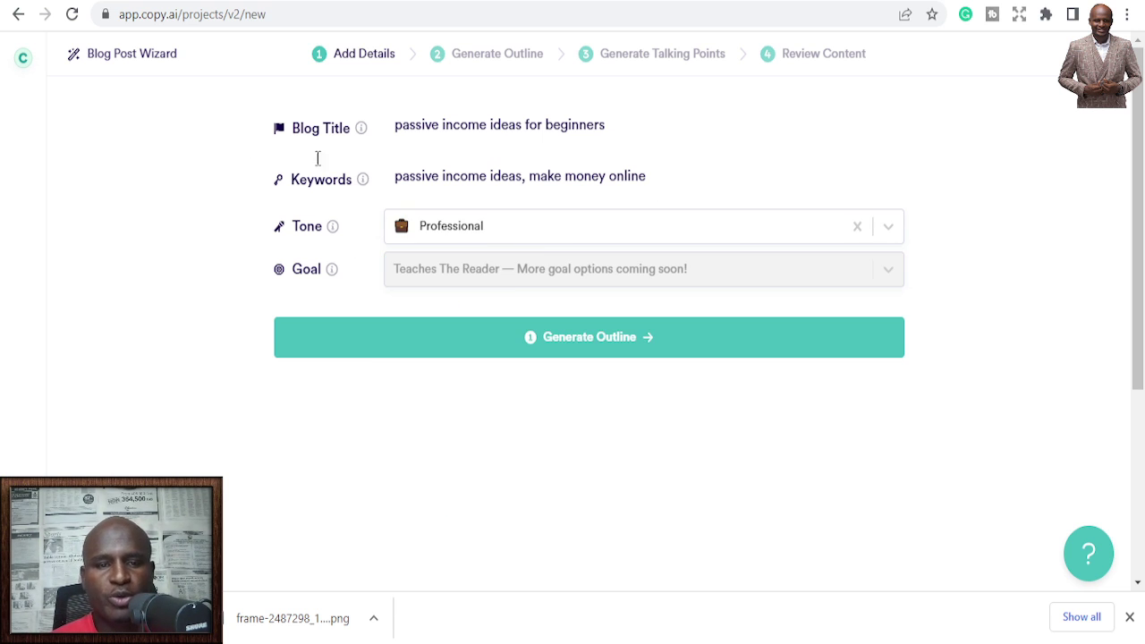
left_click(557, 346)
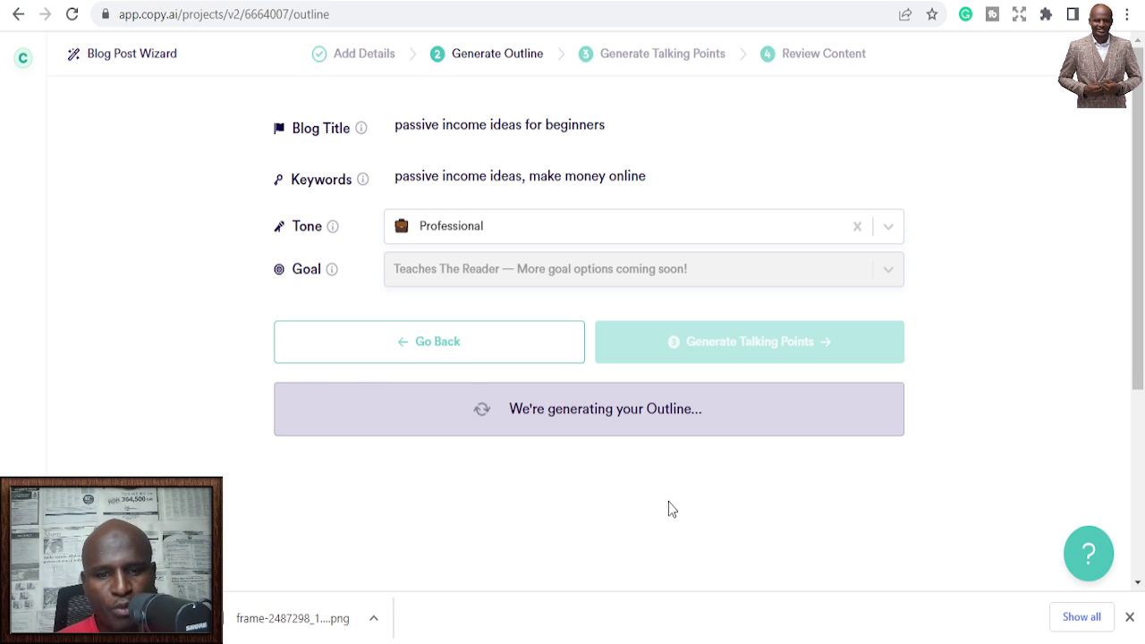
Review the outline's sections from intro to conclusion and generate talking points for them
scroll(653, 465, "down", 3)
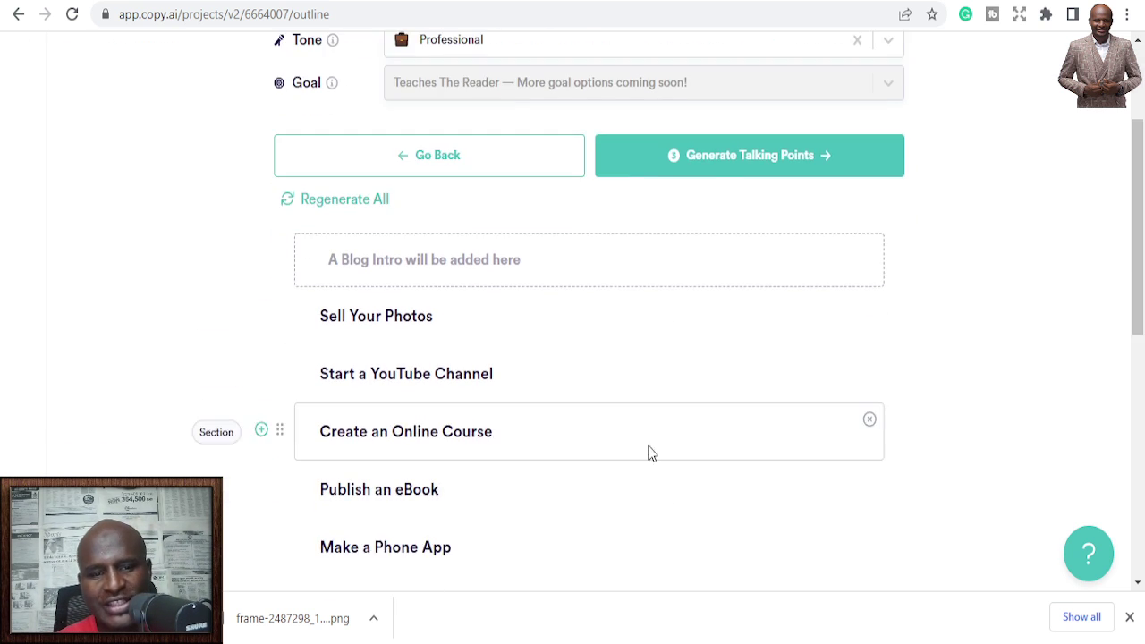
scroll(467, 290, "up", 1)
scroll(466, 290, "up", 1)
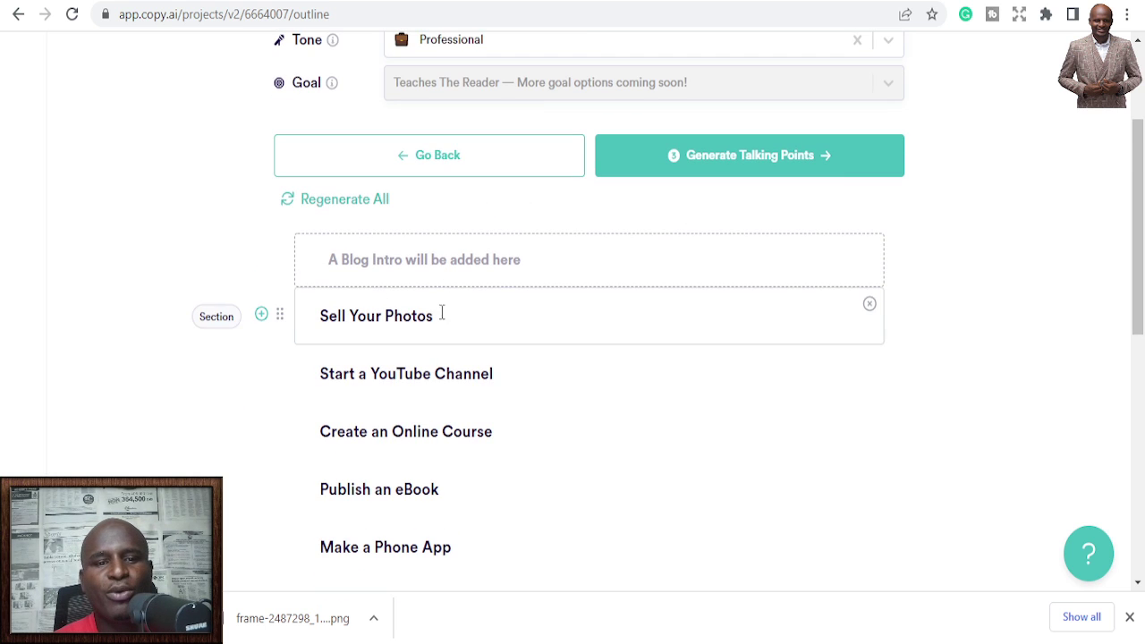
scroll(422, 256, "up", 2)
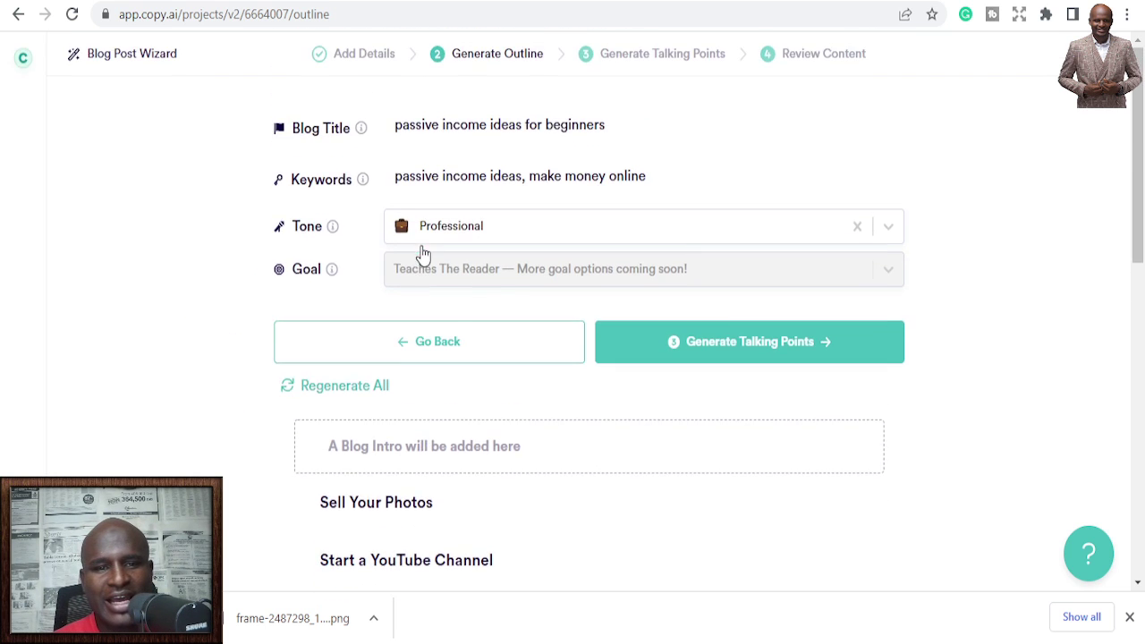
scroll(448, 319, "down", 1)
scroll(515, 313, "down", 2)
scroll(510, 322, "down", 1)
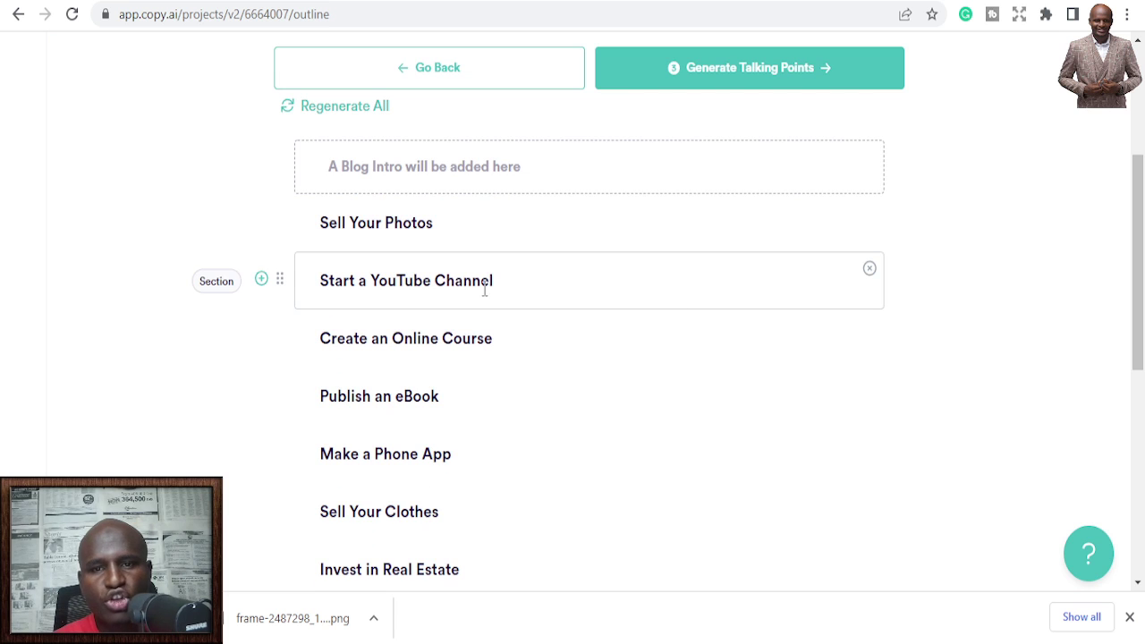
scroll(439, 323, "down", 2)
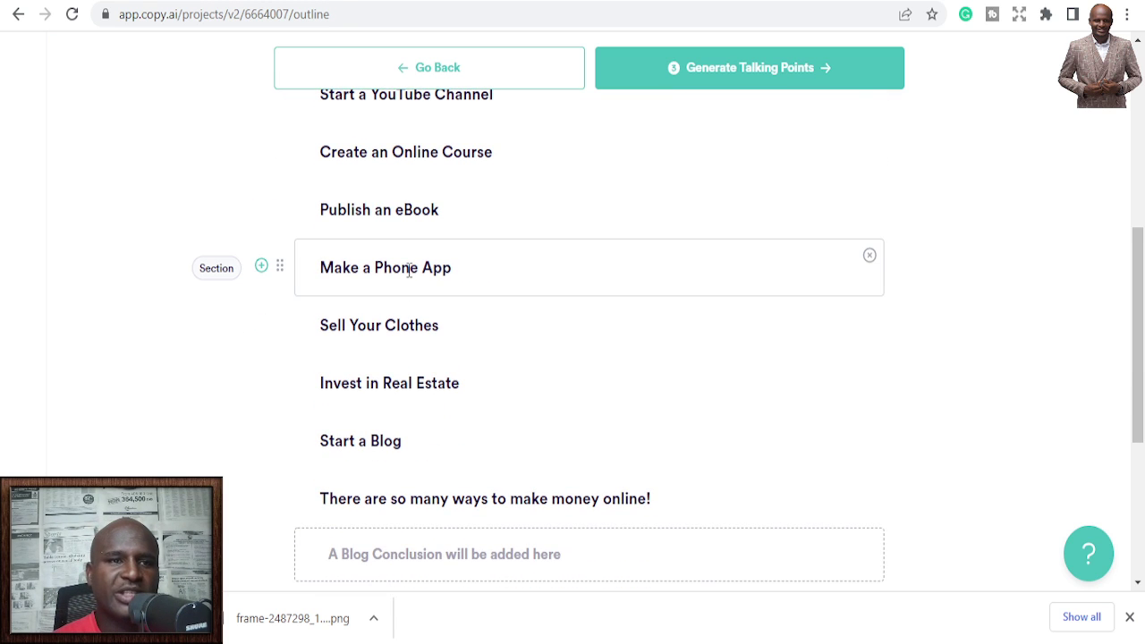
scroll(409, 269, "up", 1)
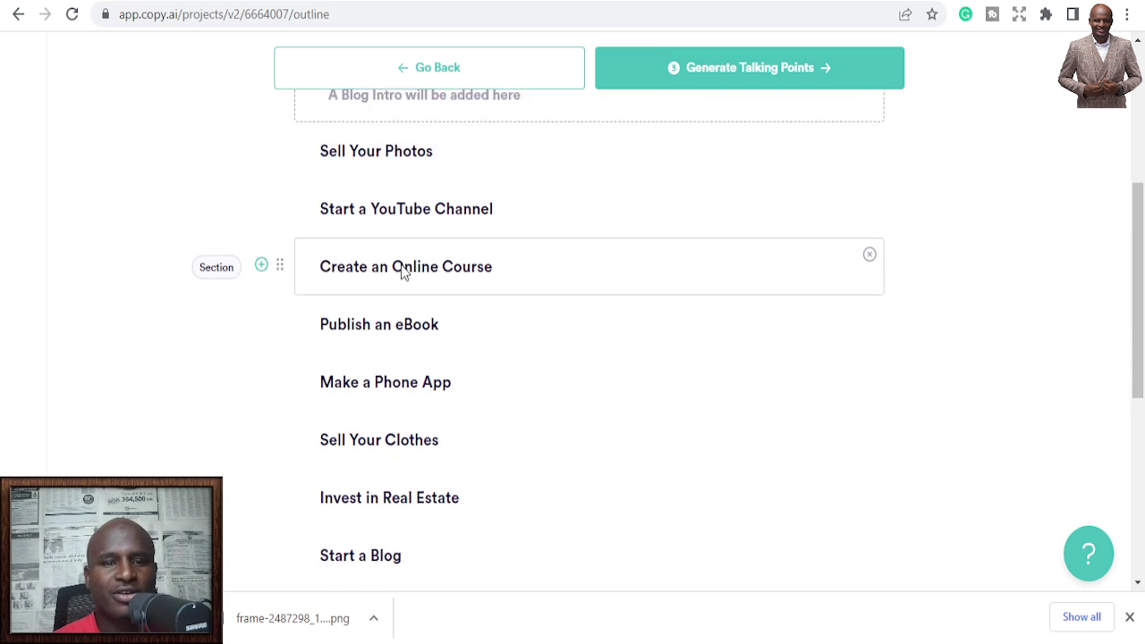
scroll(403, 271, "up", 2)
scroll(447, 267, "down", 1)
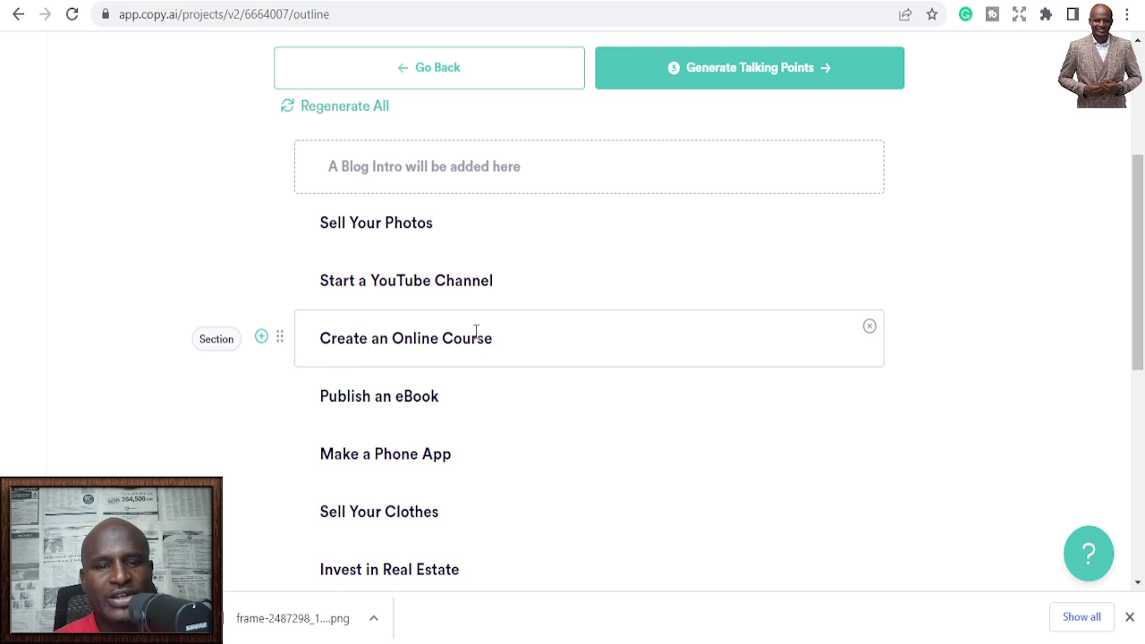
scroll(535, 347, "down", 1)
scroll(535, 346, "down", 3)
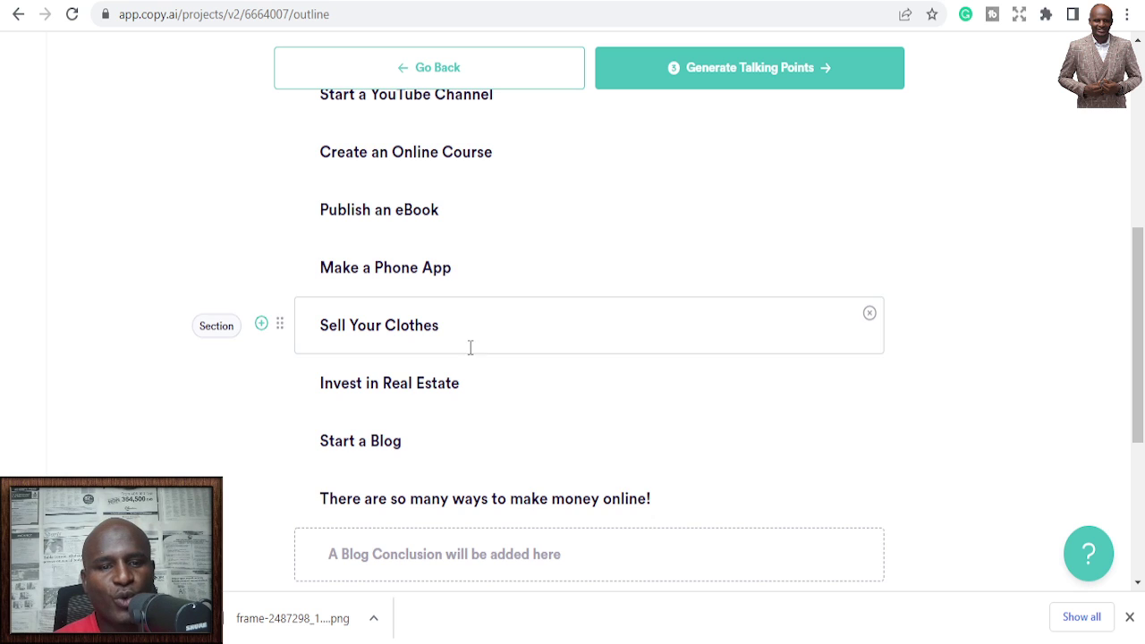
scroll(470, 394, "down", 2)
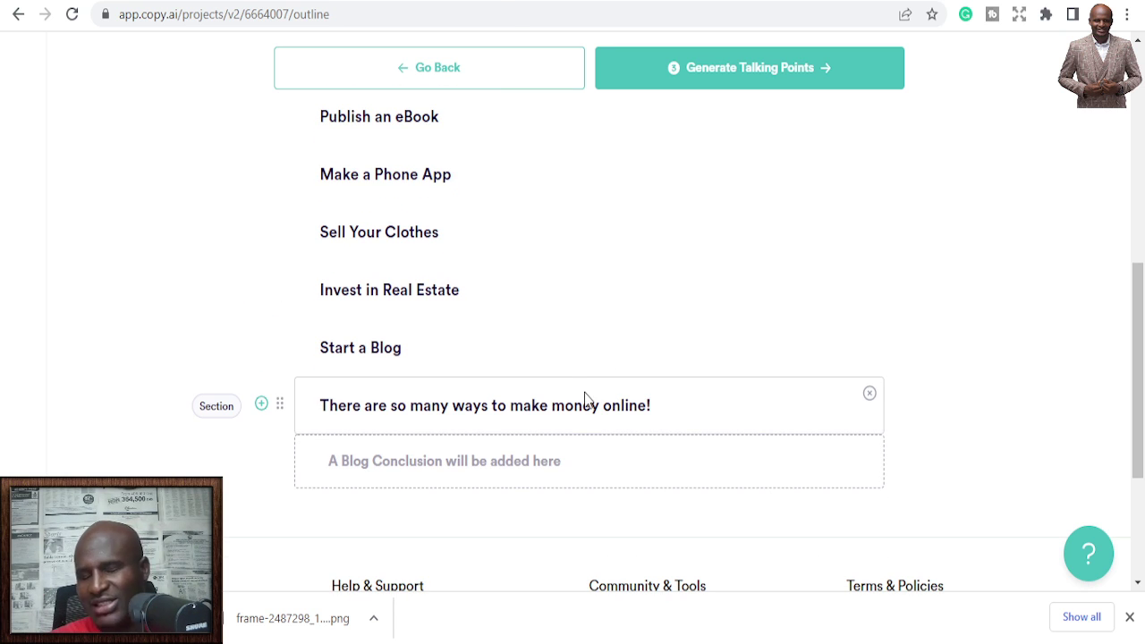
scroll(460, 289, "up", 10)
scroll(447, 166, "down", 4)
scroll(368, 332, "down", 4)
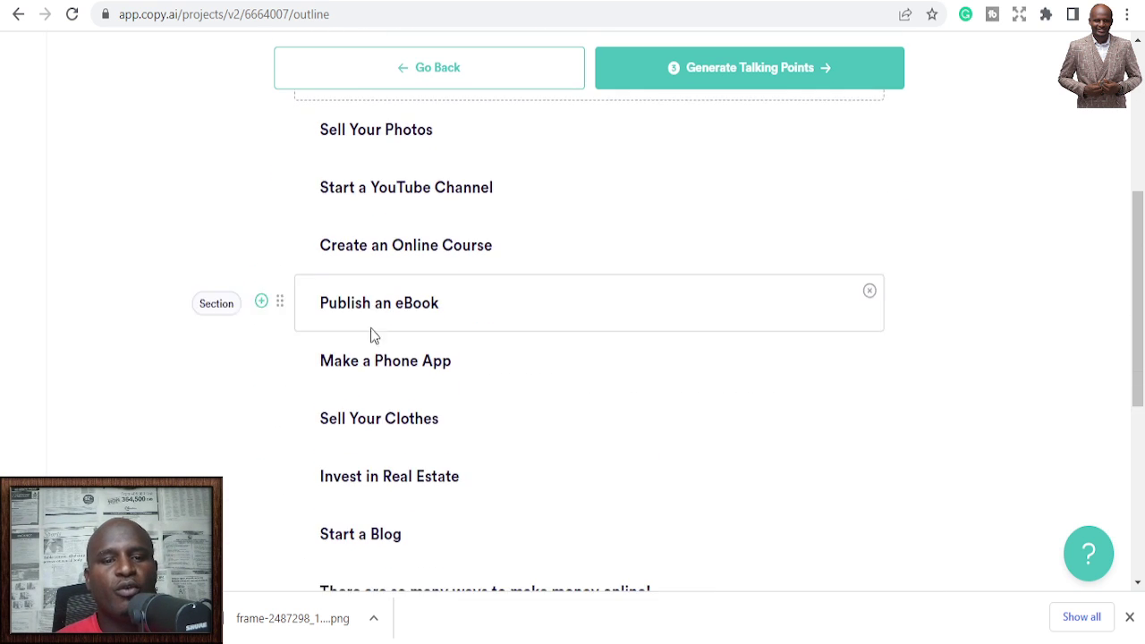
scroll(668, 221, "up", 4)
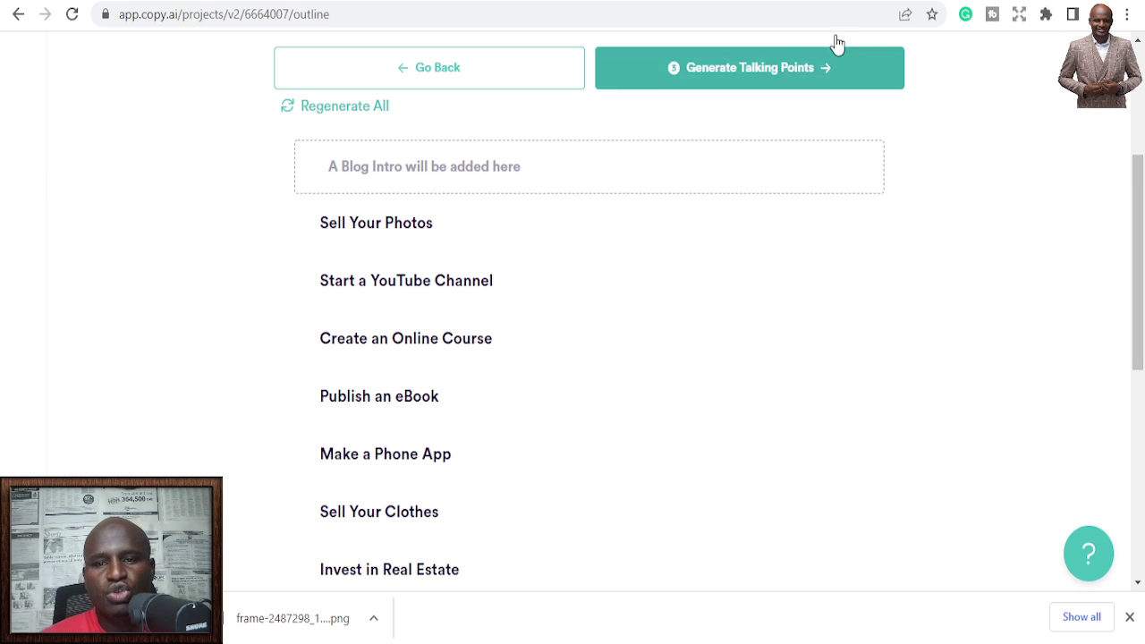
left_click(525, 289)
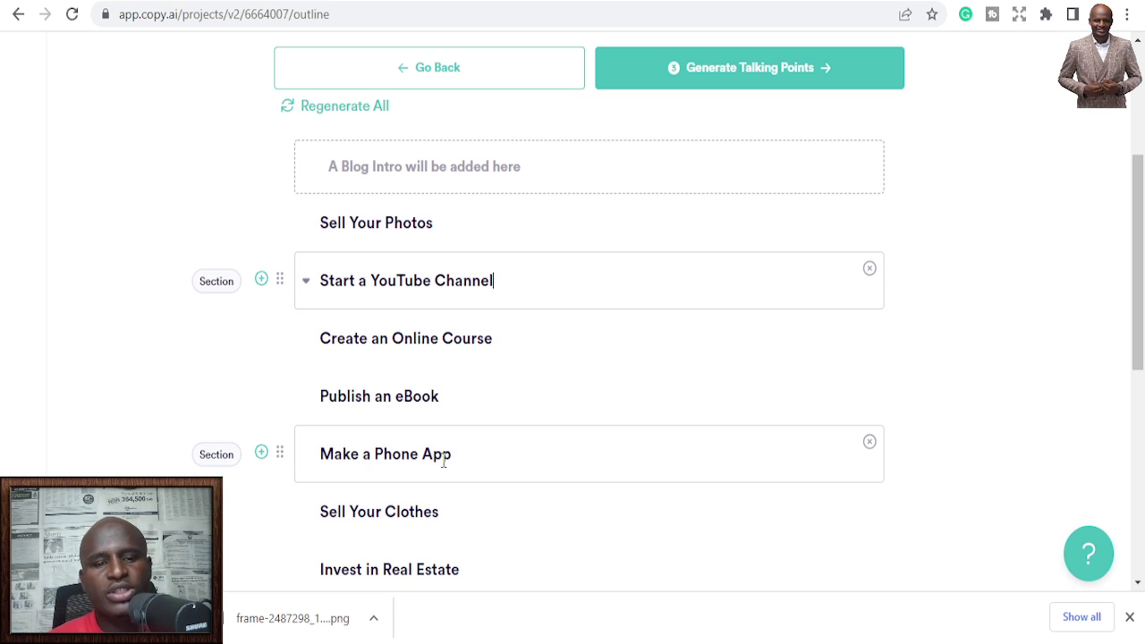
left_click(754, 72)
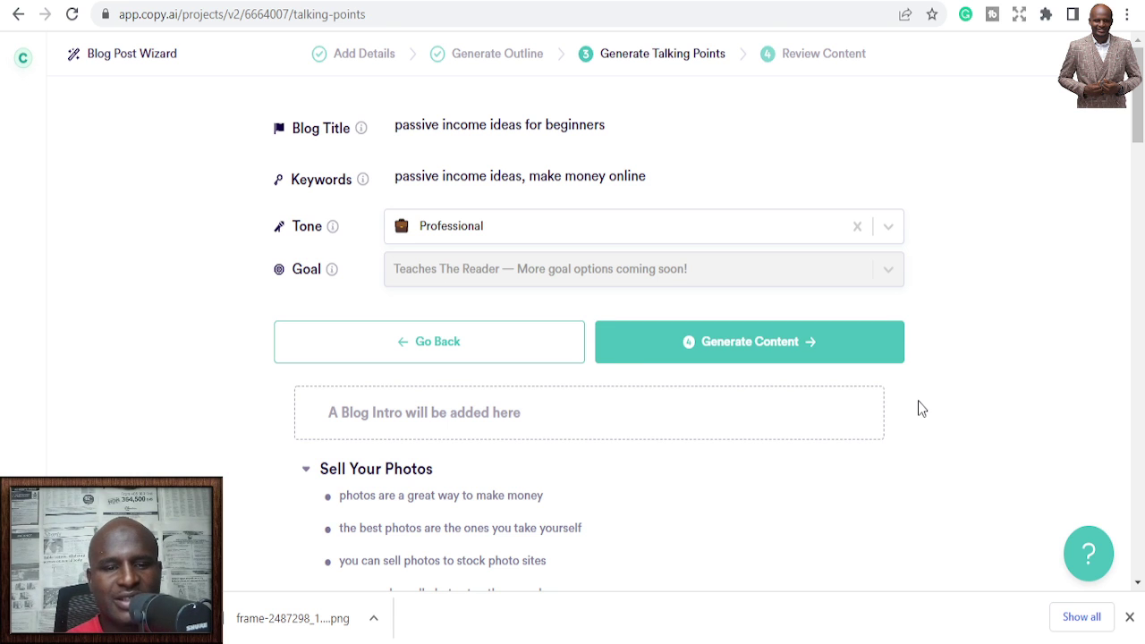
Review the talking points under each section and generate the blog content from them
scroll(382, 433, "down", 2)
scroll(366, 334, "down", 5)
scroll(421, 333, "down", 3)
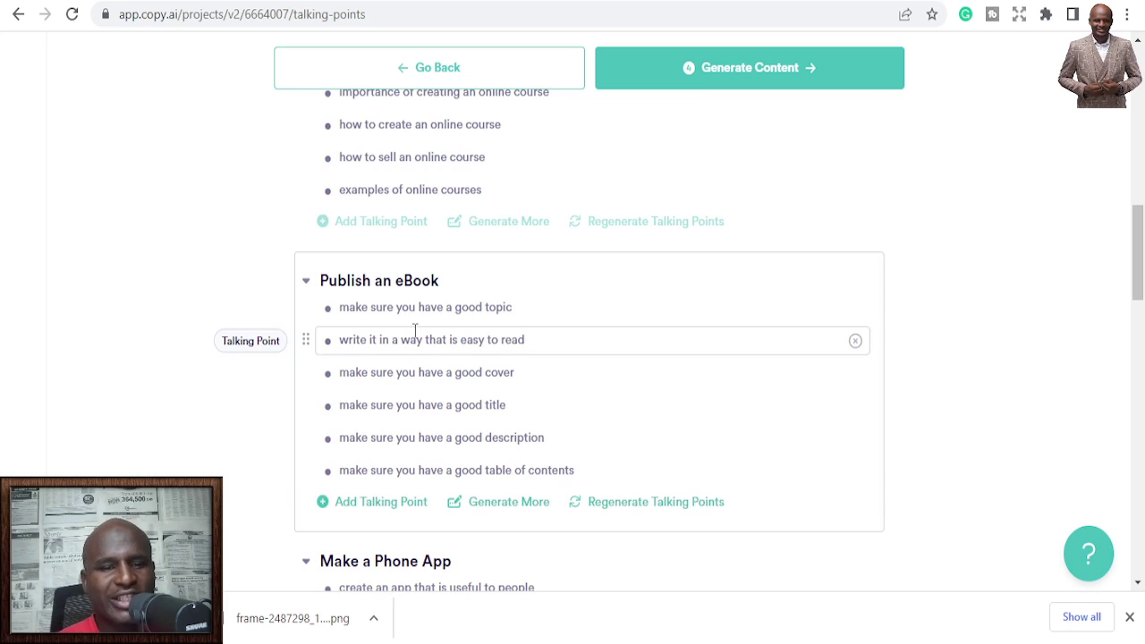
scroll(415, 333, "down", 11)
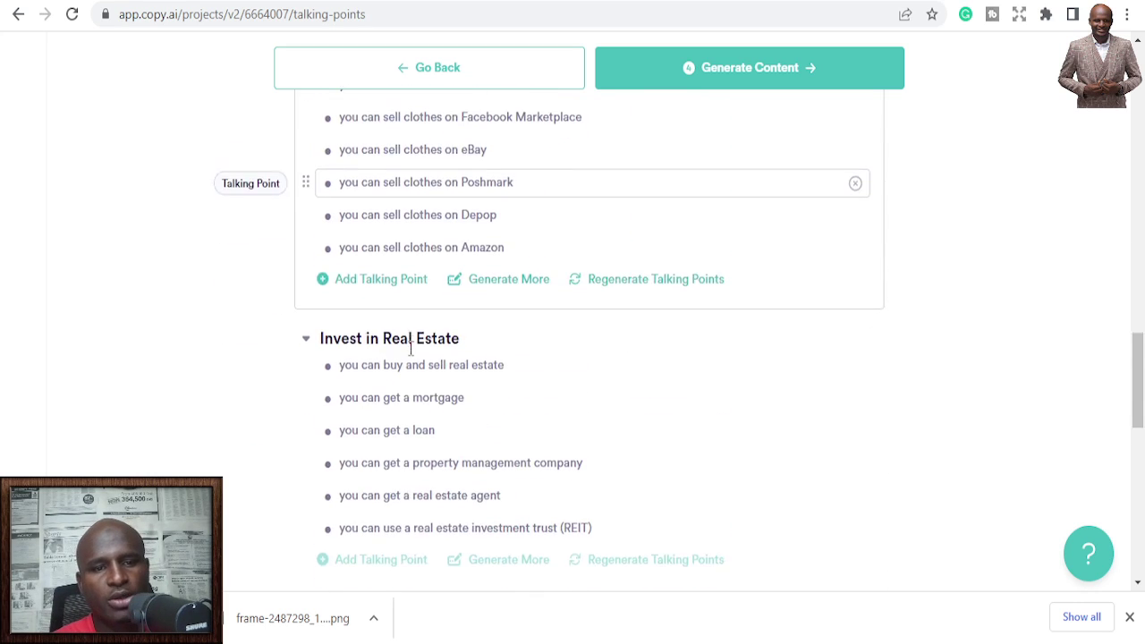
scroll(411, 348, "down", 5)
scroll(411, 367, "up", 1)
scroll(411, 366, "up", 7)
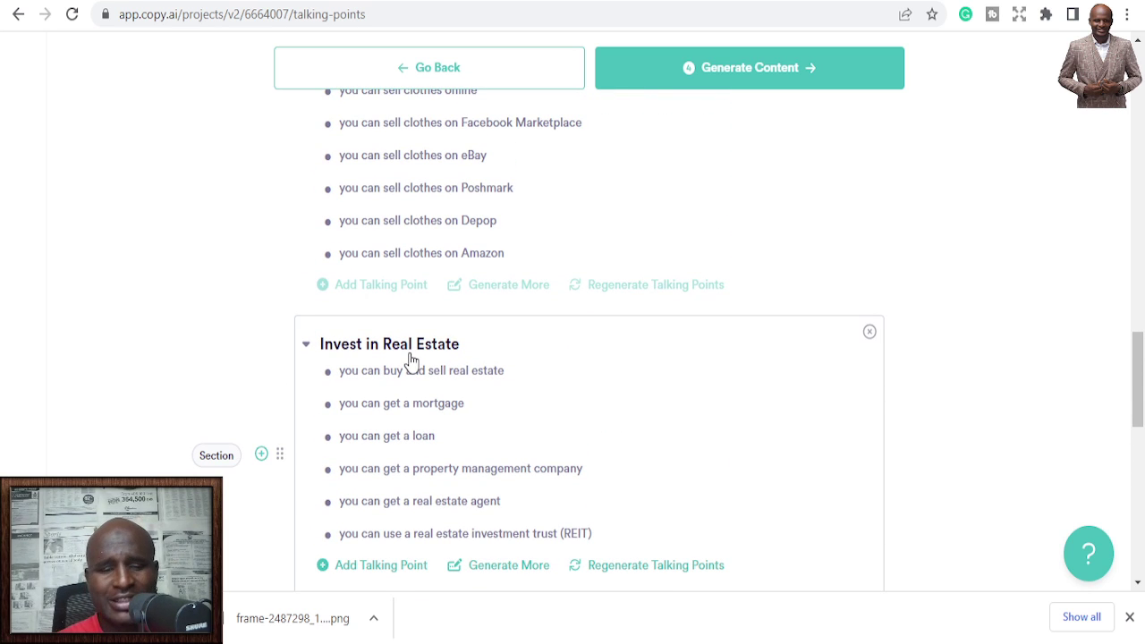
scroll(532, 274, "up", 10)
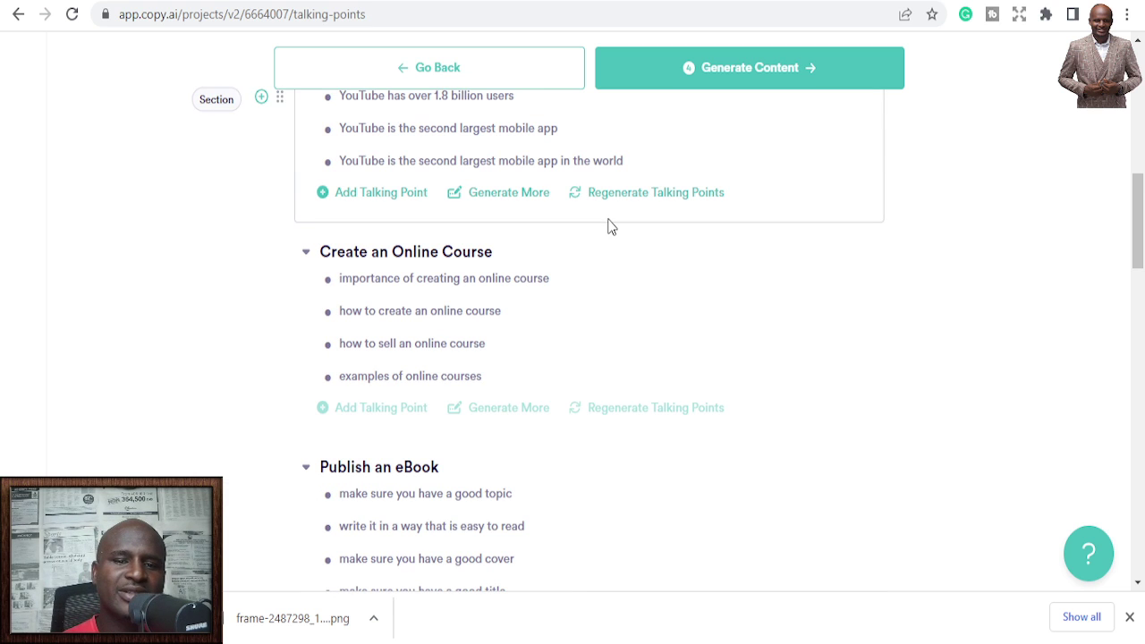
left_click(757, 69)
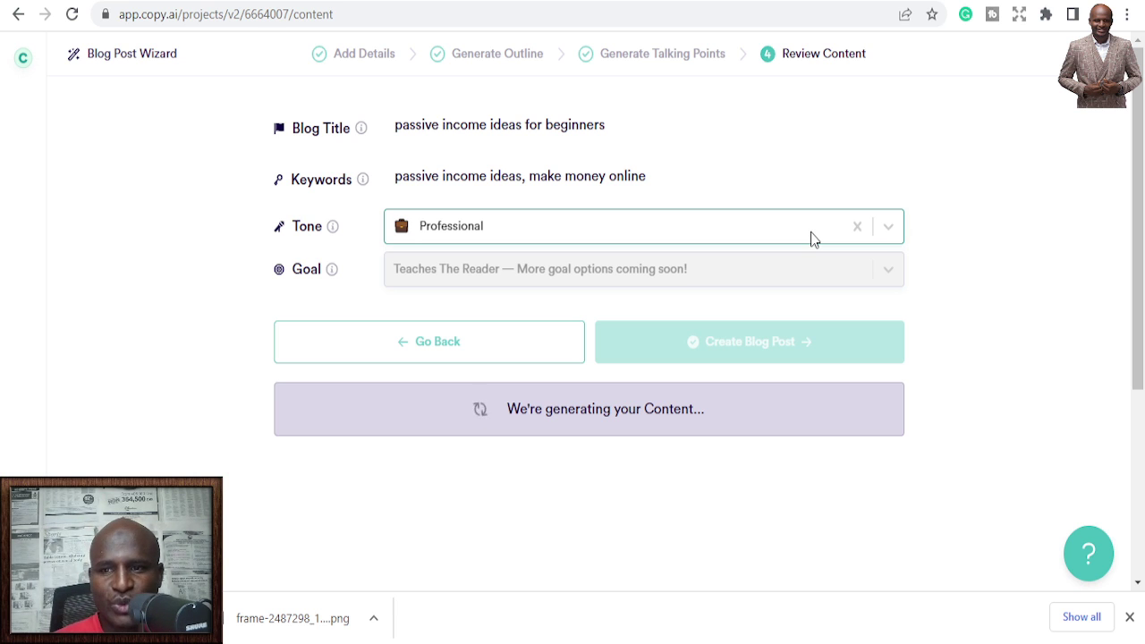
Review the generated introduction and section texts and create the blog post from them
scroll(742, 248, "down", 1)
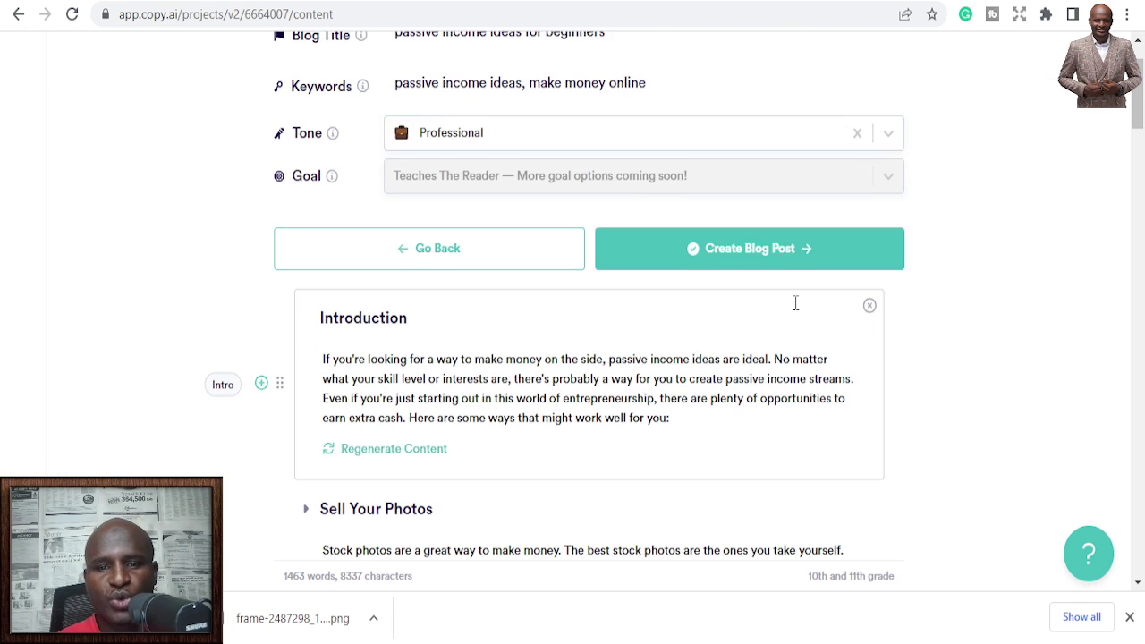
scroll(651, 354, "down", 2)
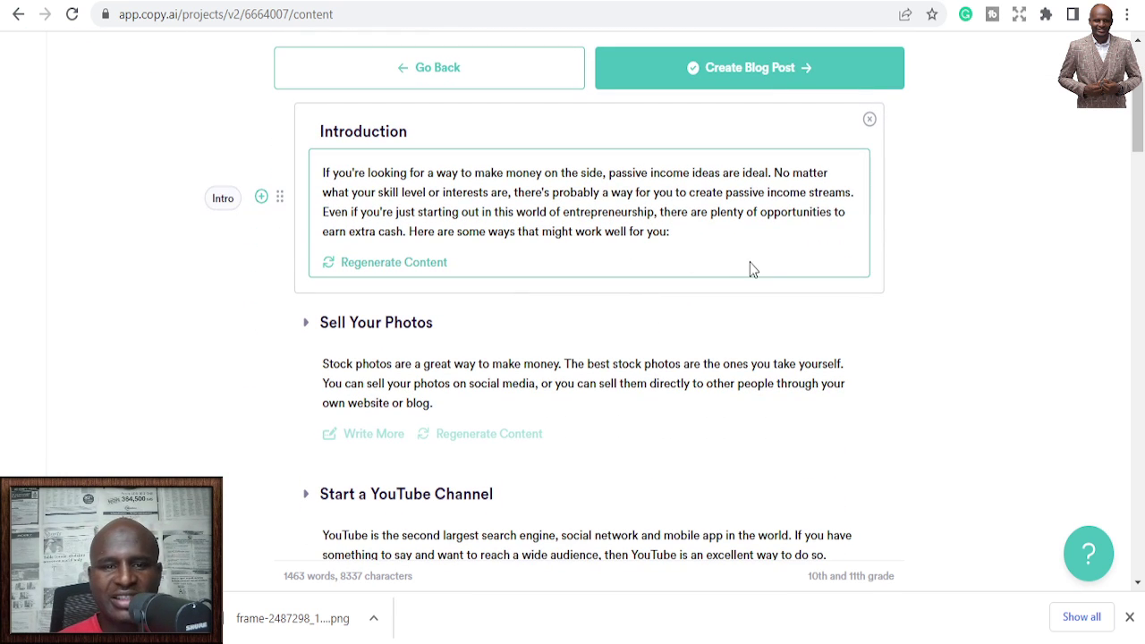
scroll(708, 285, "down", 1)
scroll(707, 285, "up", 2)
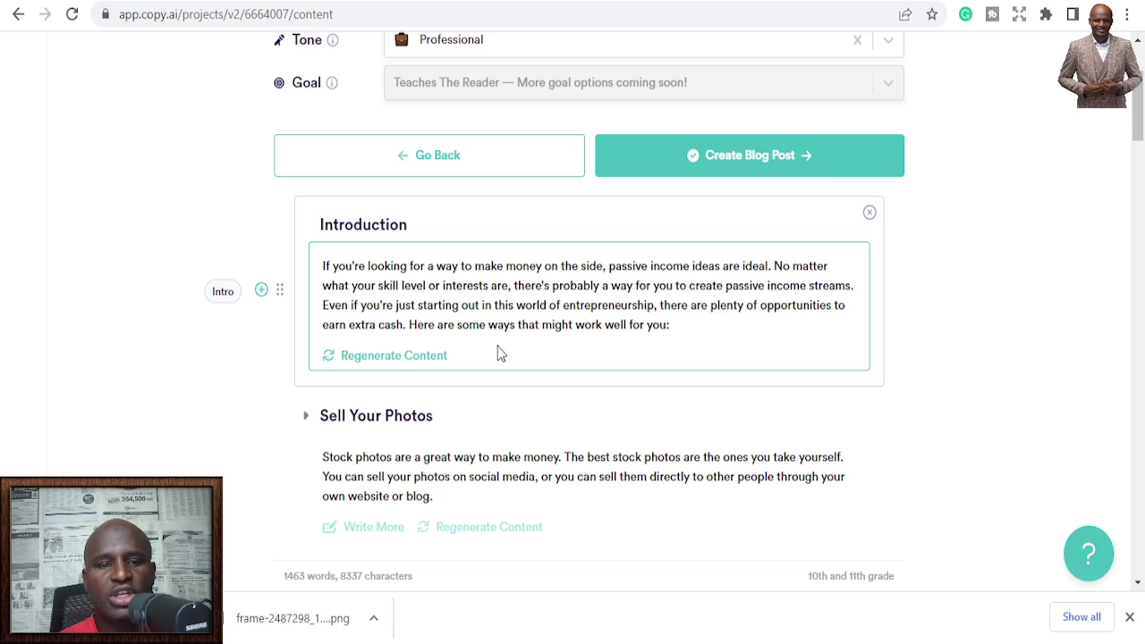
scroll(496, 353, "down", 1)
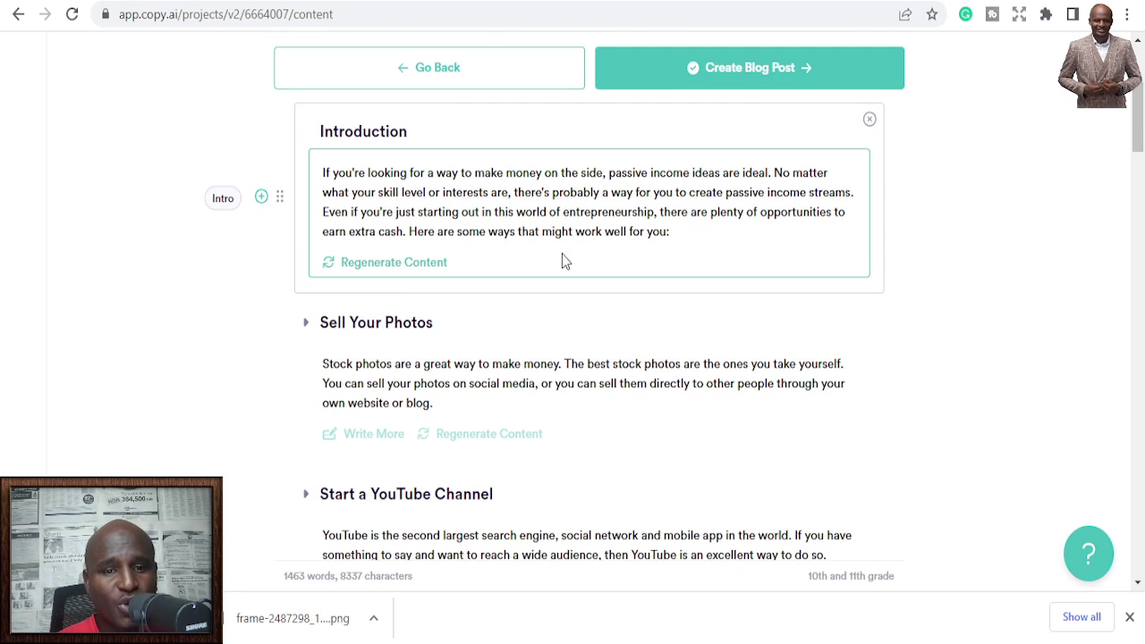
scroll(380, 253, "down", 1)
scroll(378, 252, "up", 2)
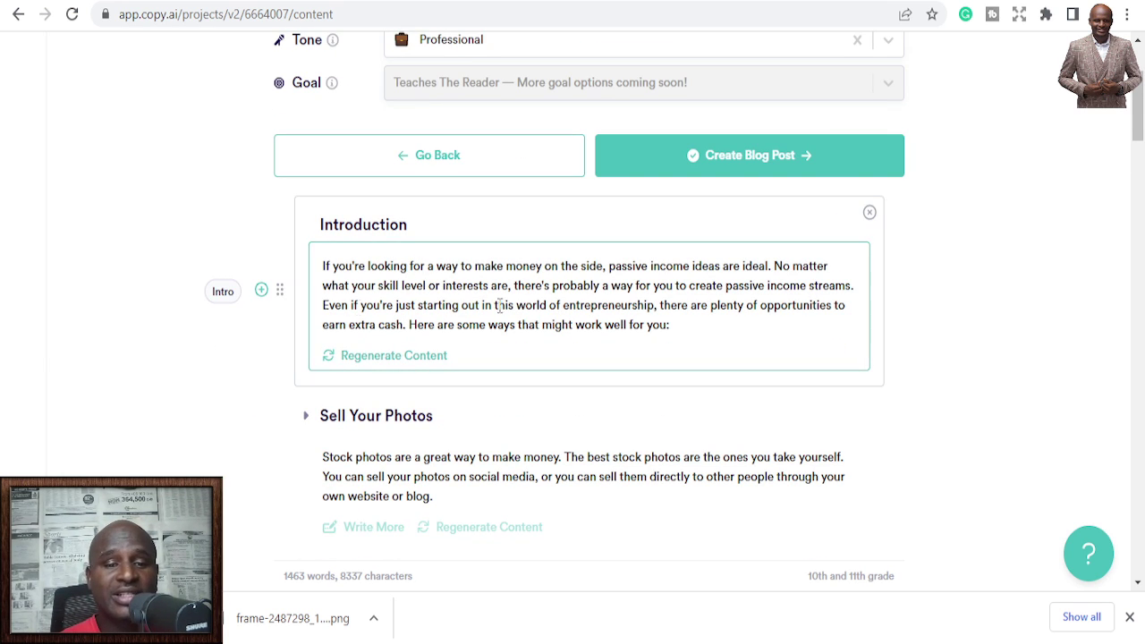
scroll(492, 292, "down", 6)
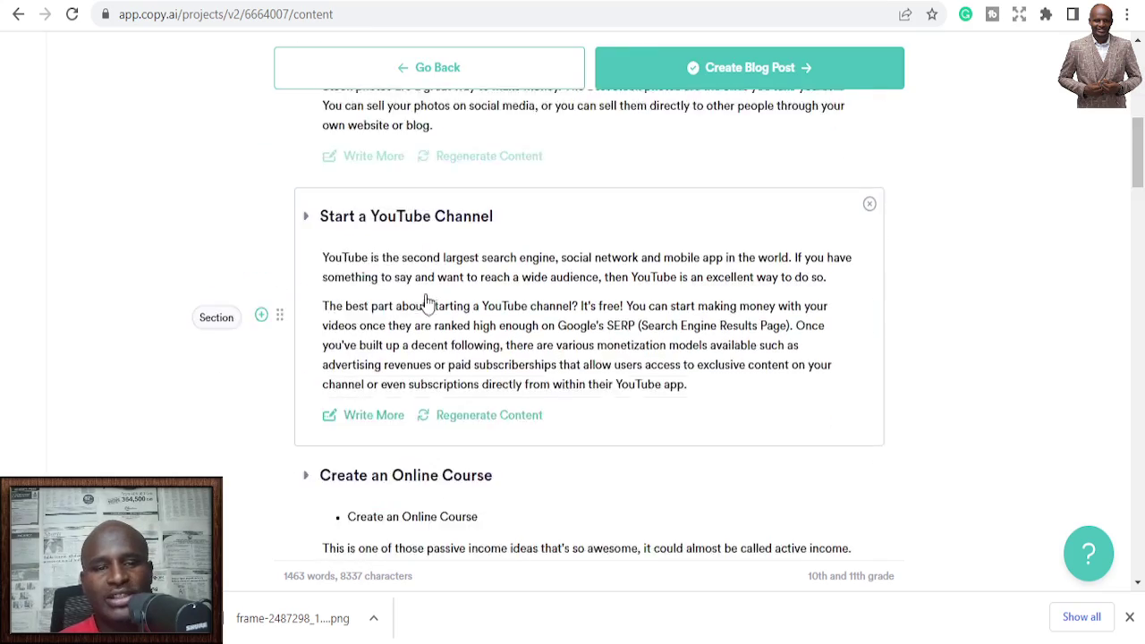
scroll(427, 296, "down", 7)
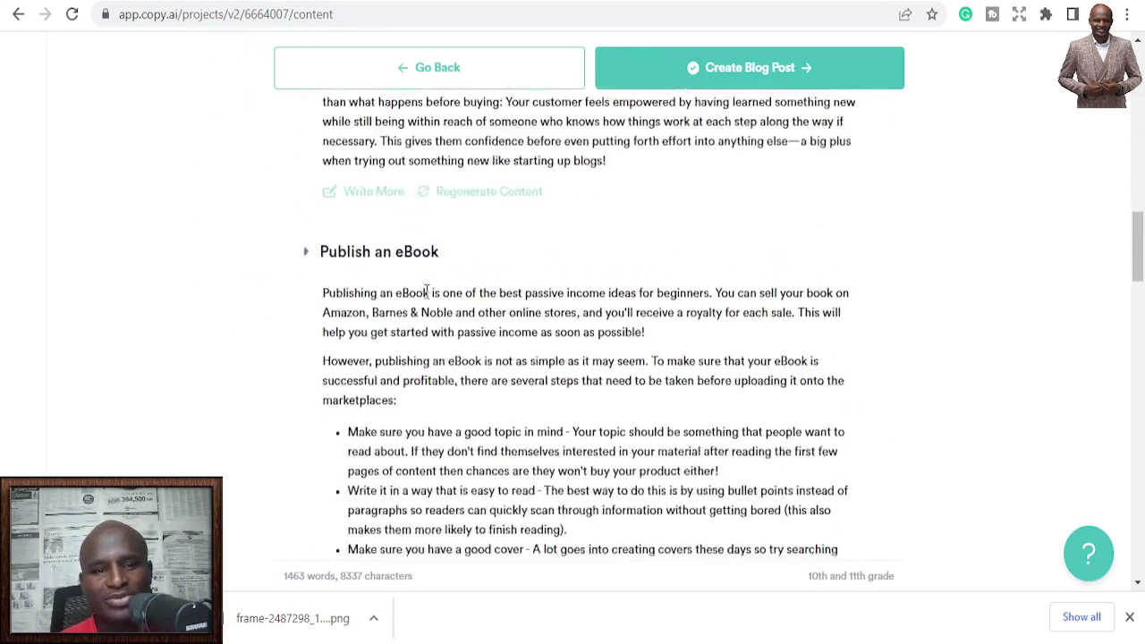
scroll(550, 287, "down", 10)
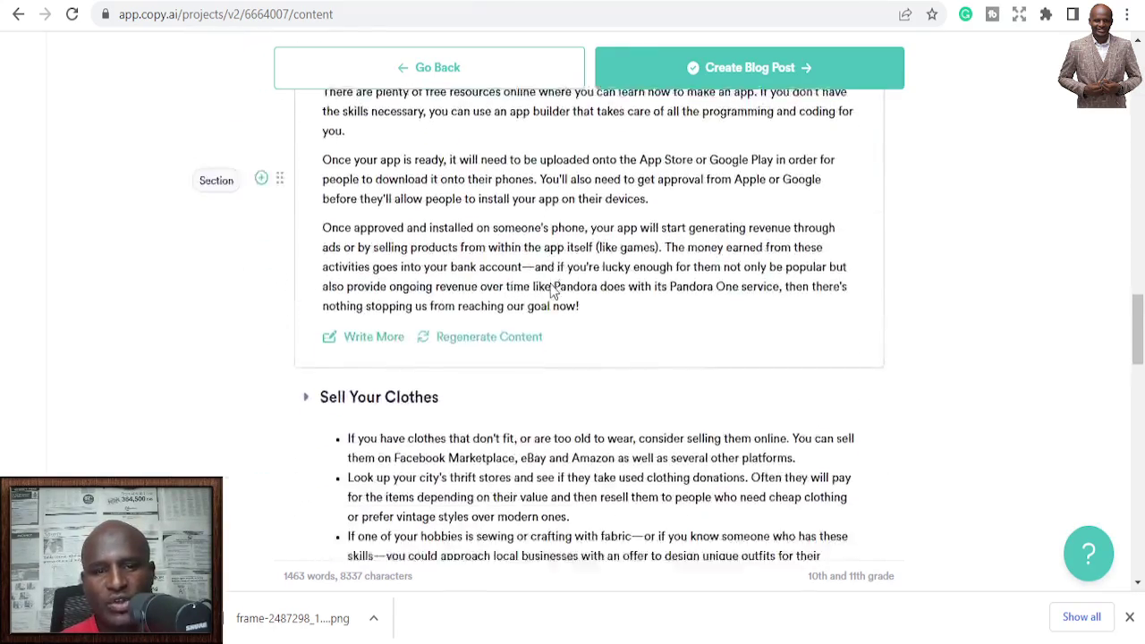
scroll(552, 291, "up", 3)
left_click(748, 70)
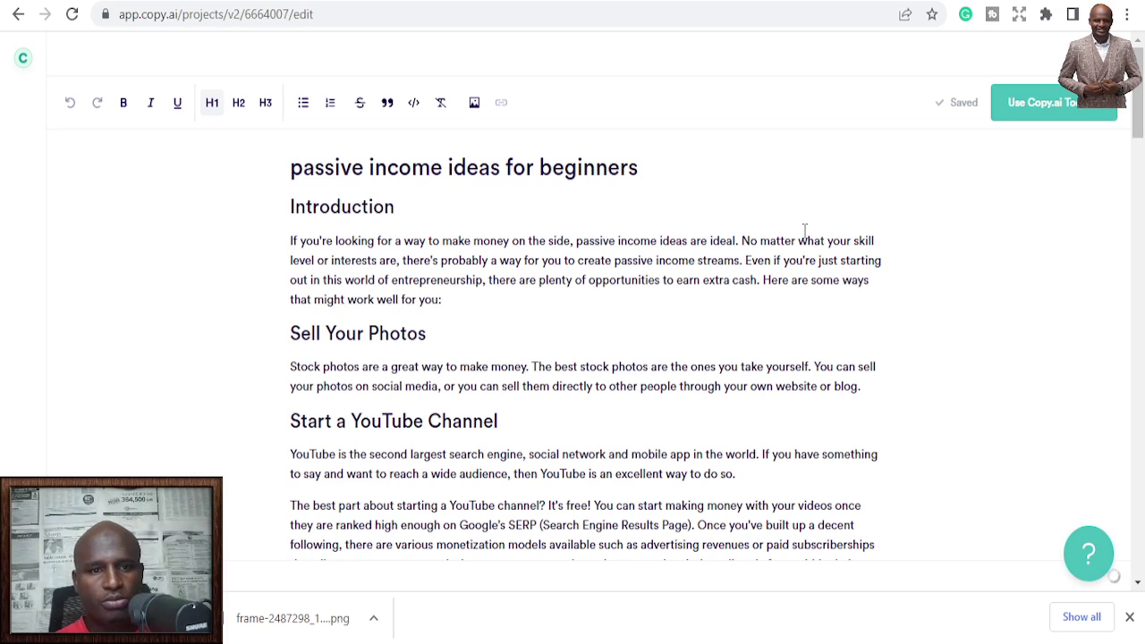
Read through the created blog post in the editor, from the introduction to the conclusion
scroll(497, 261, "down", 6)
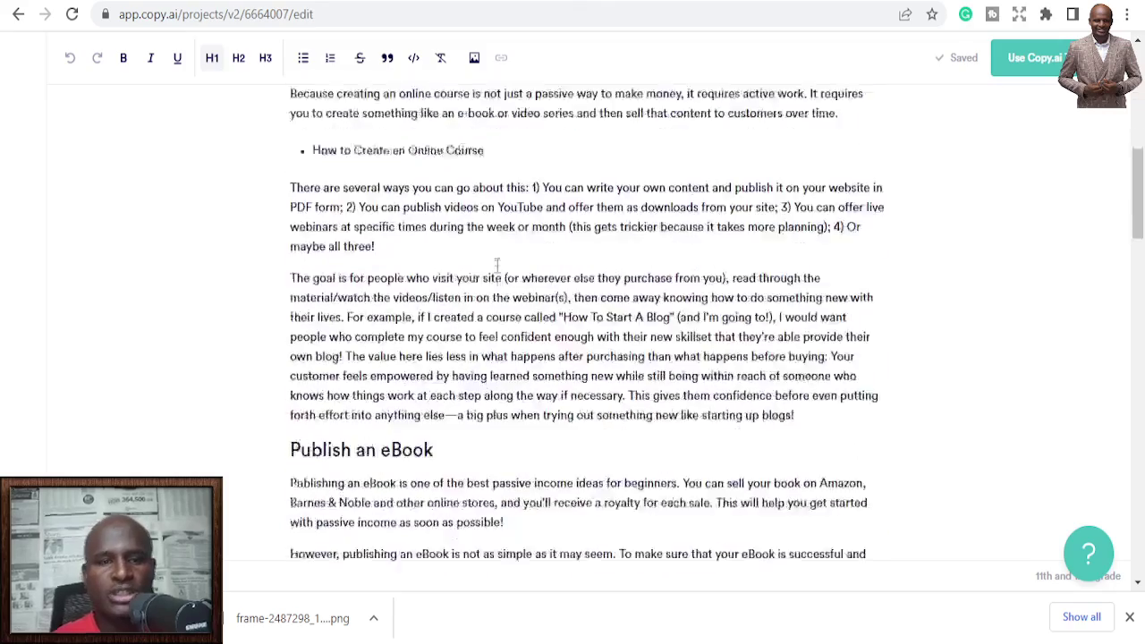
scroll(497, 262, "down", 12)
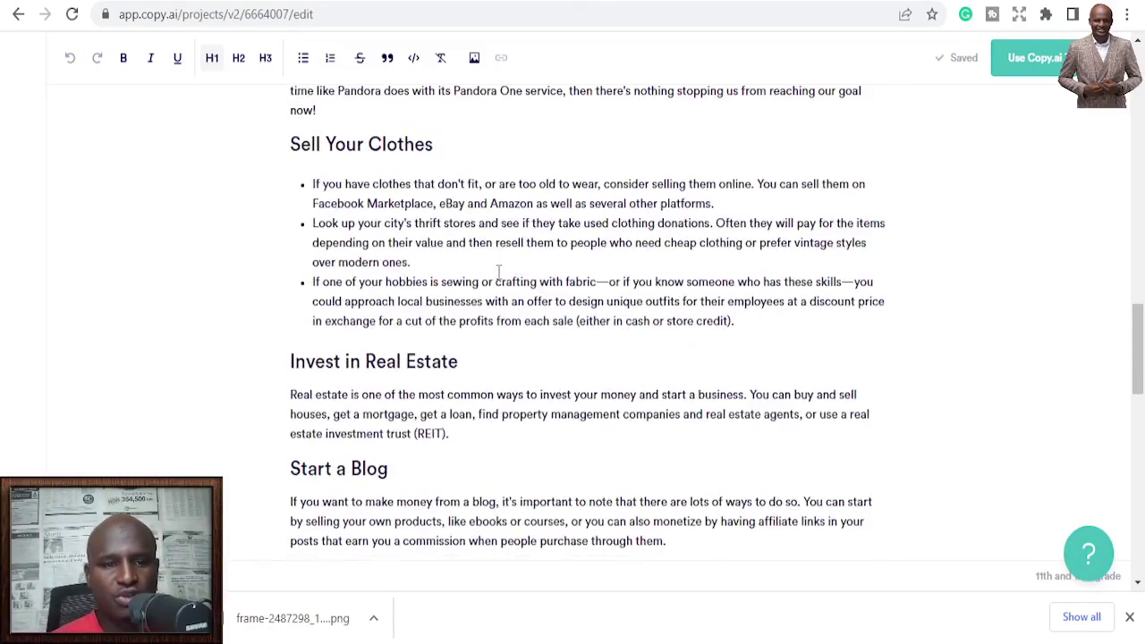
scroll(498, 270, "down", 10)
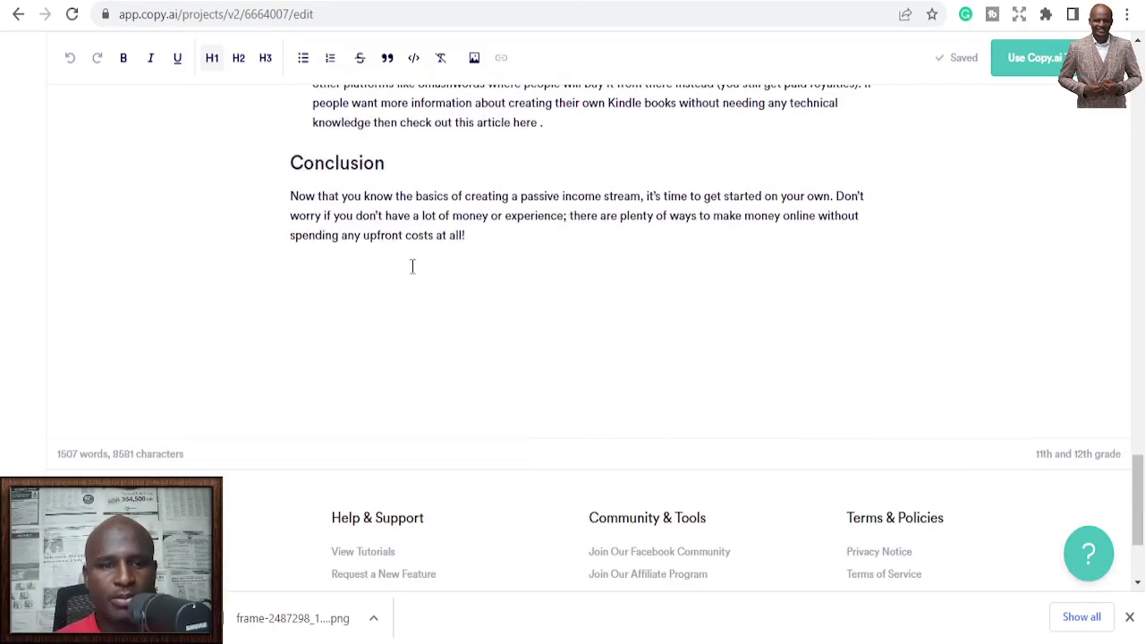
scroll(648, 248, "up", 10)
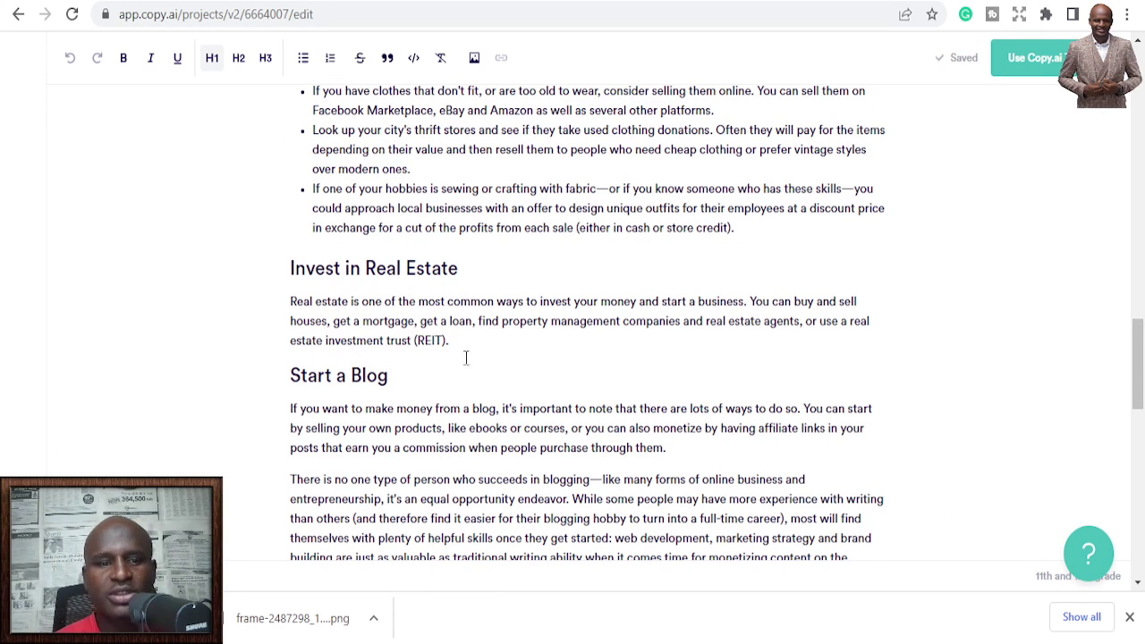
scroll(433, 366, "down", 1)
scroll(453, 351, "up", 3)
scroll(453, 352, "up", 15)
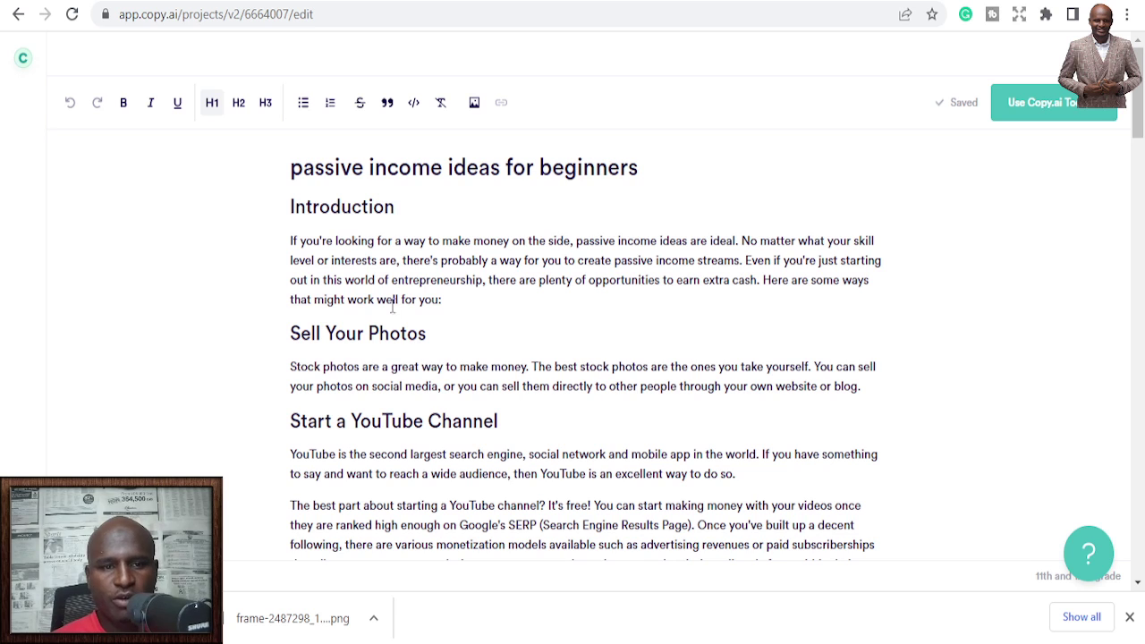
Make the Introduction heading bold and select the entire text of the blog post
left_click(358, 256)
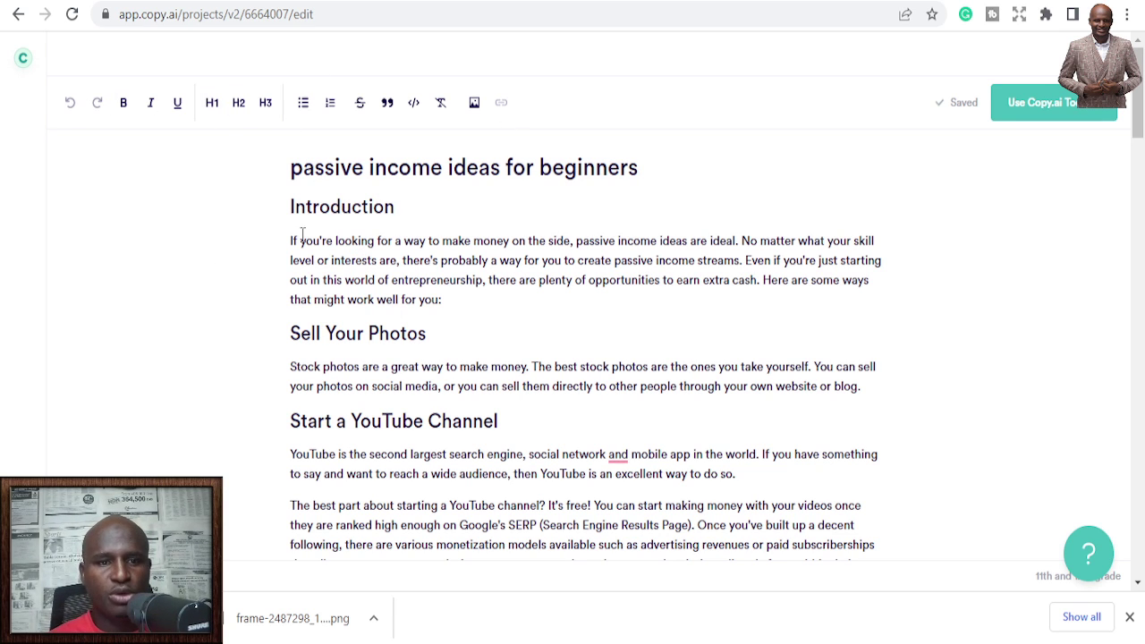
left_click_drag(325, 208, 276, 194)
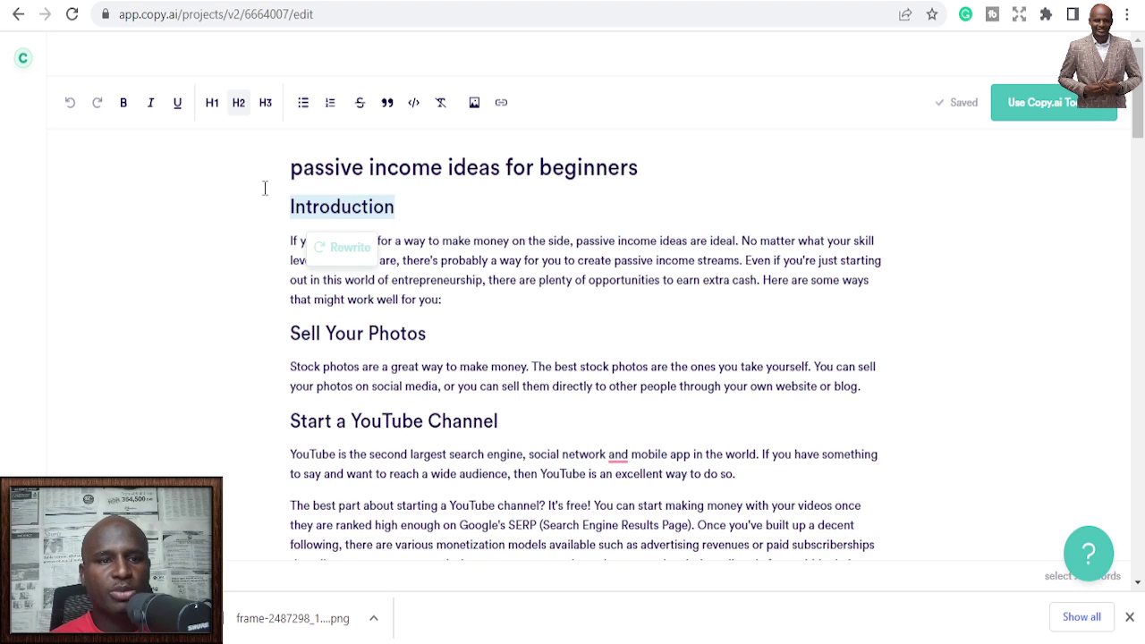
left_click(124, 102)
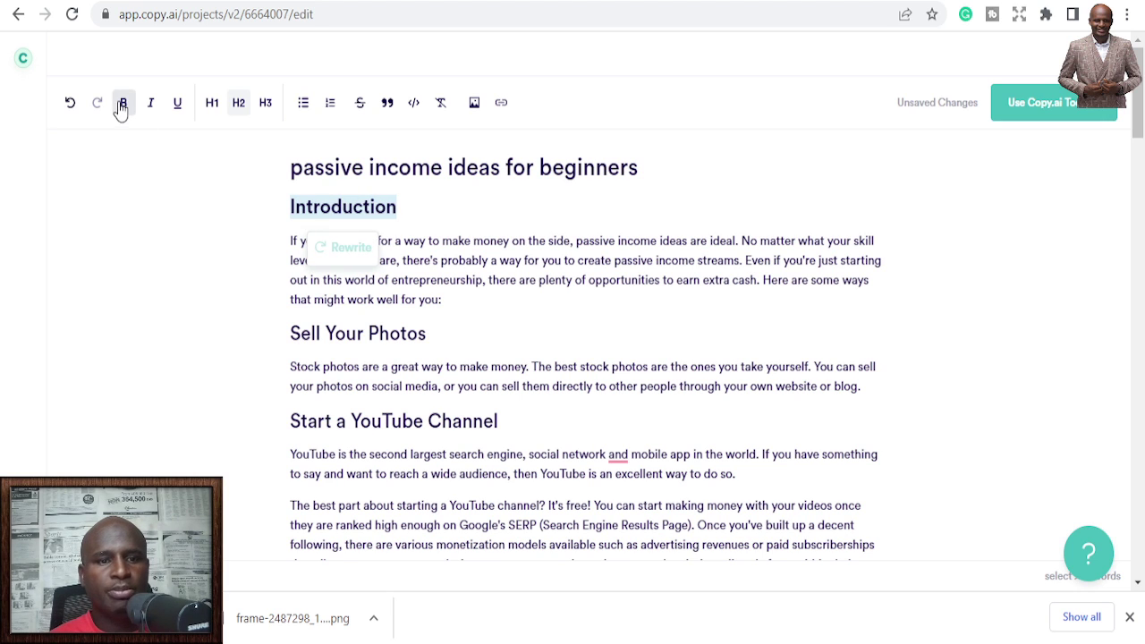
left_click(352, 167)
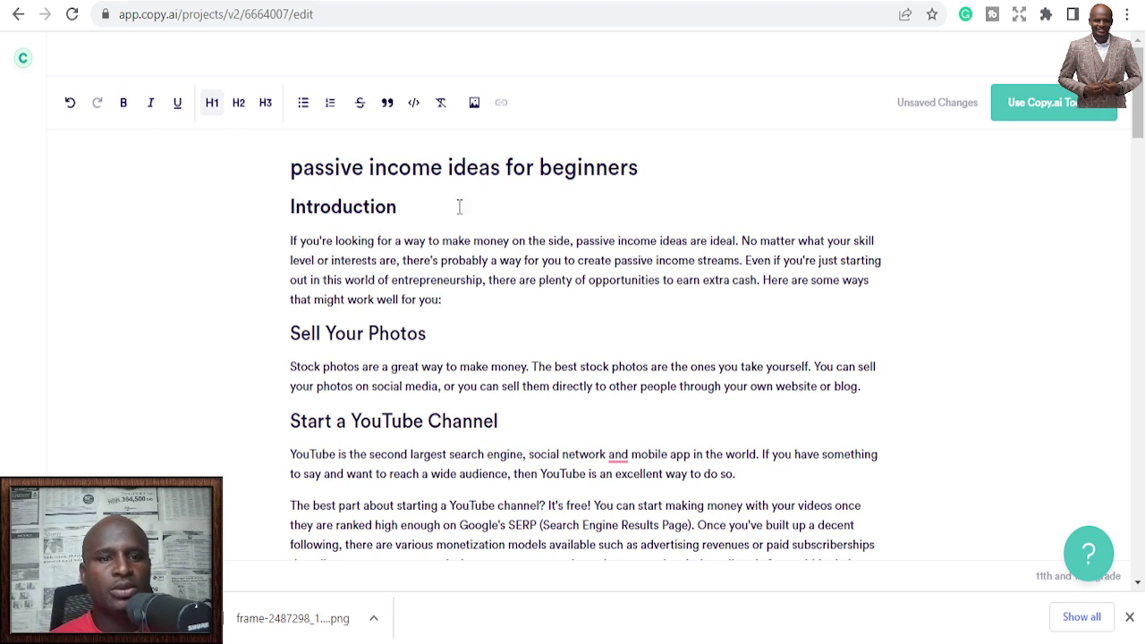
scroll(465, 324, "down", 9)
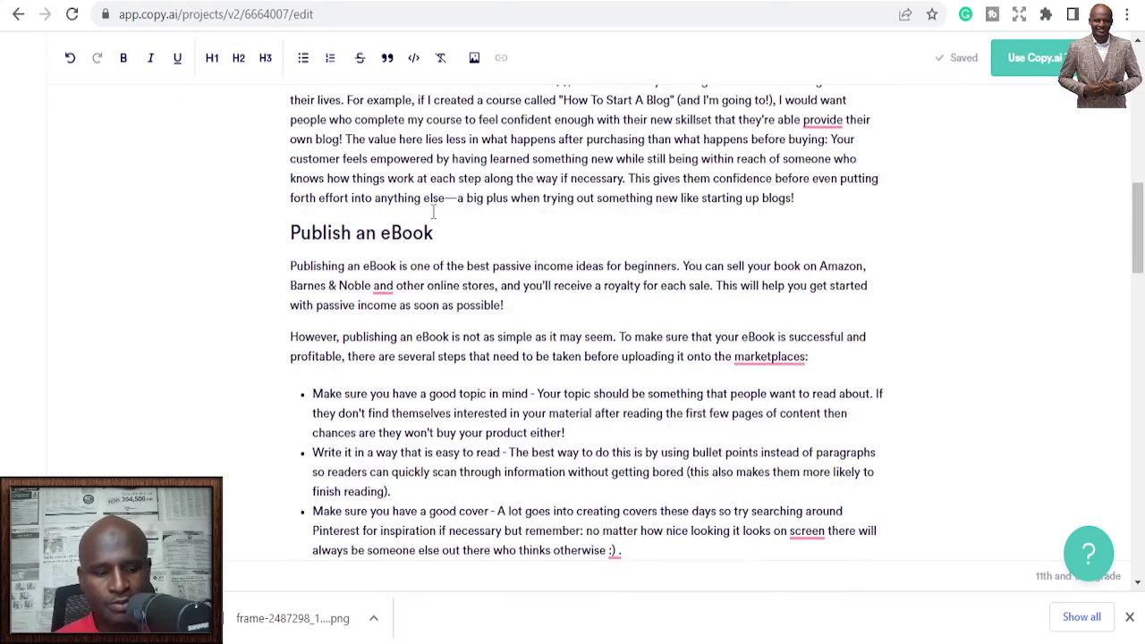
key("ctrl+a")
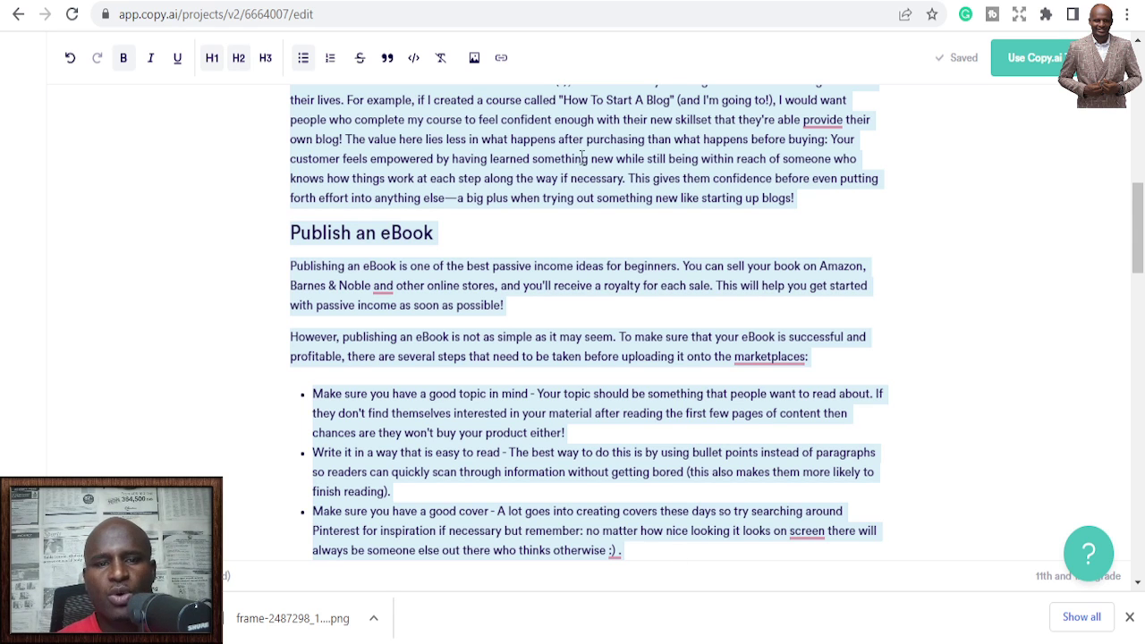
Switch to the Rytr website at rytr.me and start Ryting to open the writing workspace
left_click(676, 4)
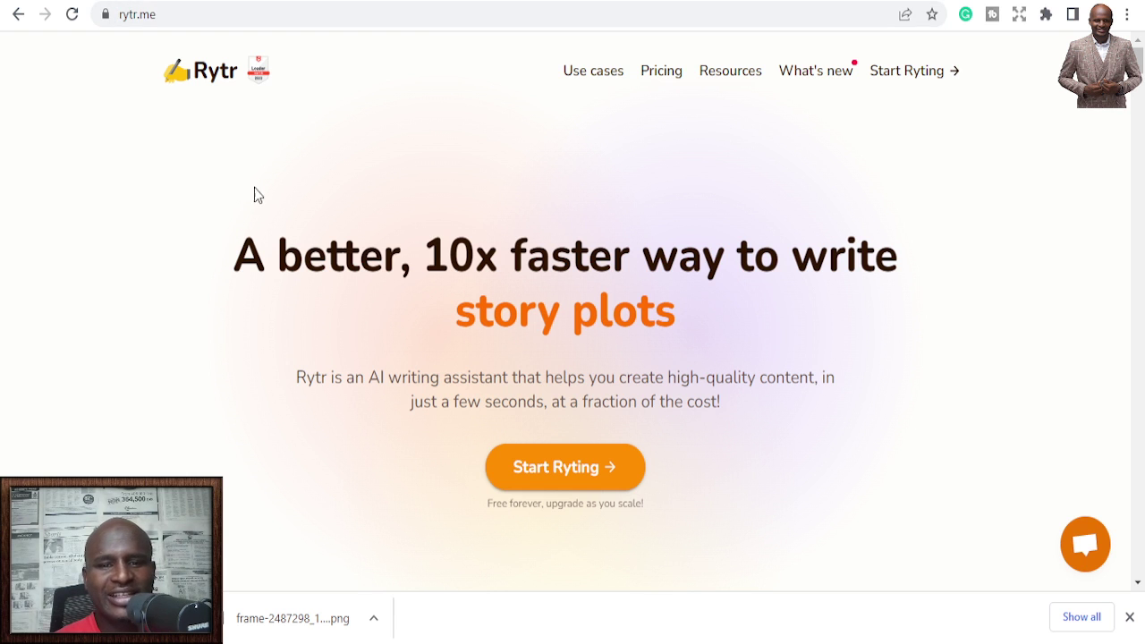
scroll(412, 318, "down", 2)
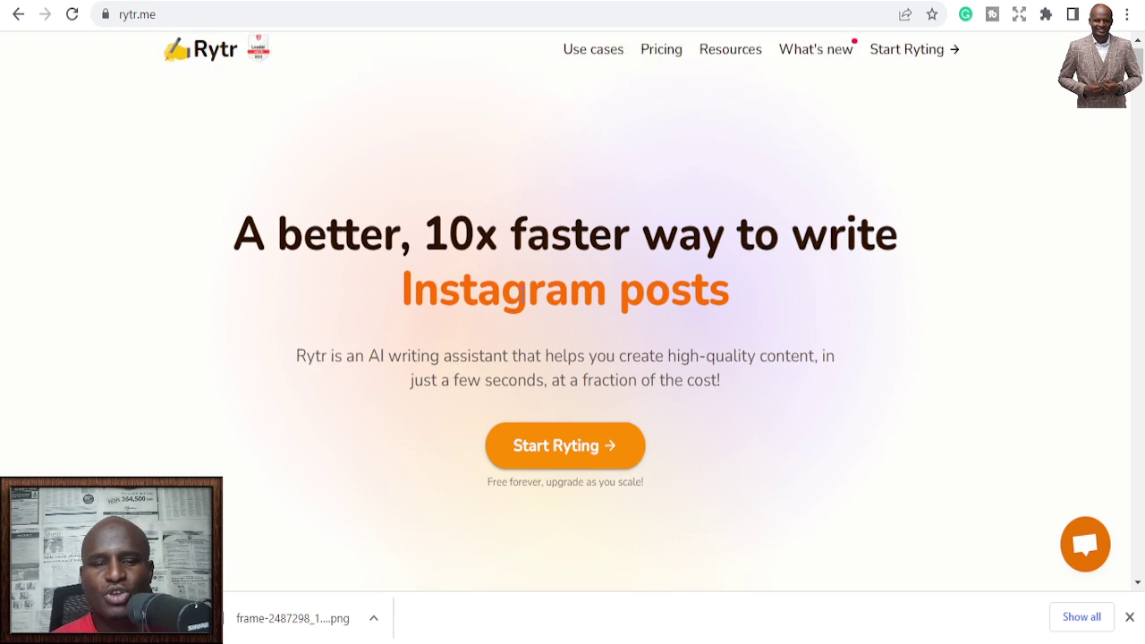
scroll(412, 317, "up", 2)
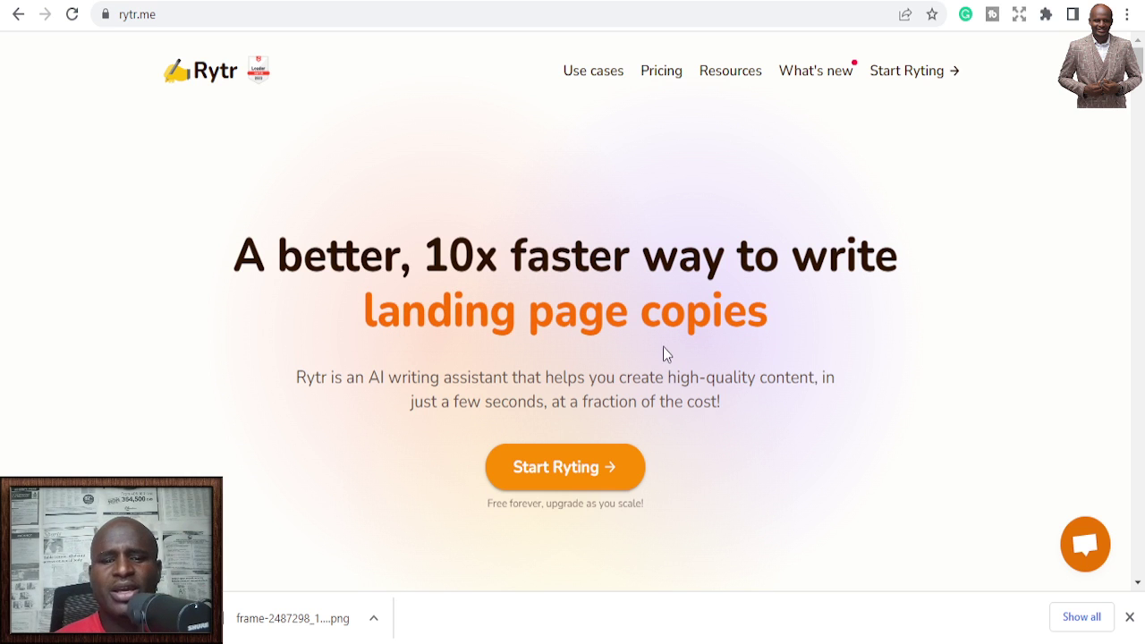
left_click(567, 443)
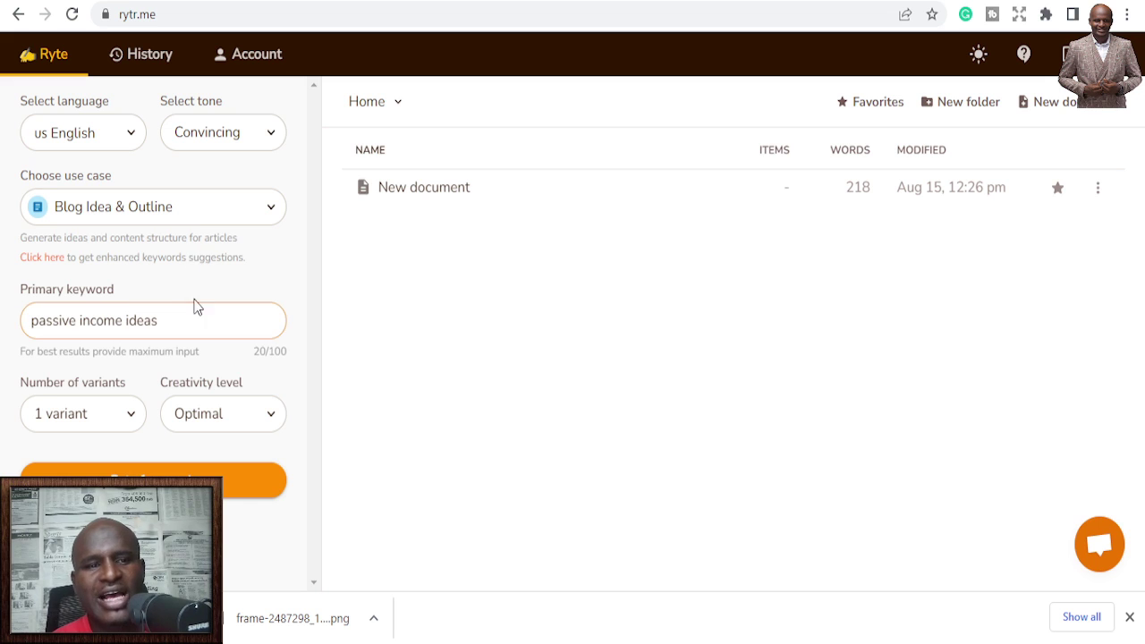
Look through Rytr's available use cases, from Blog Idea & Outline to Video Idea, and leave the current choice in place
left_click(264, 209)
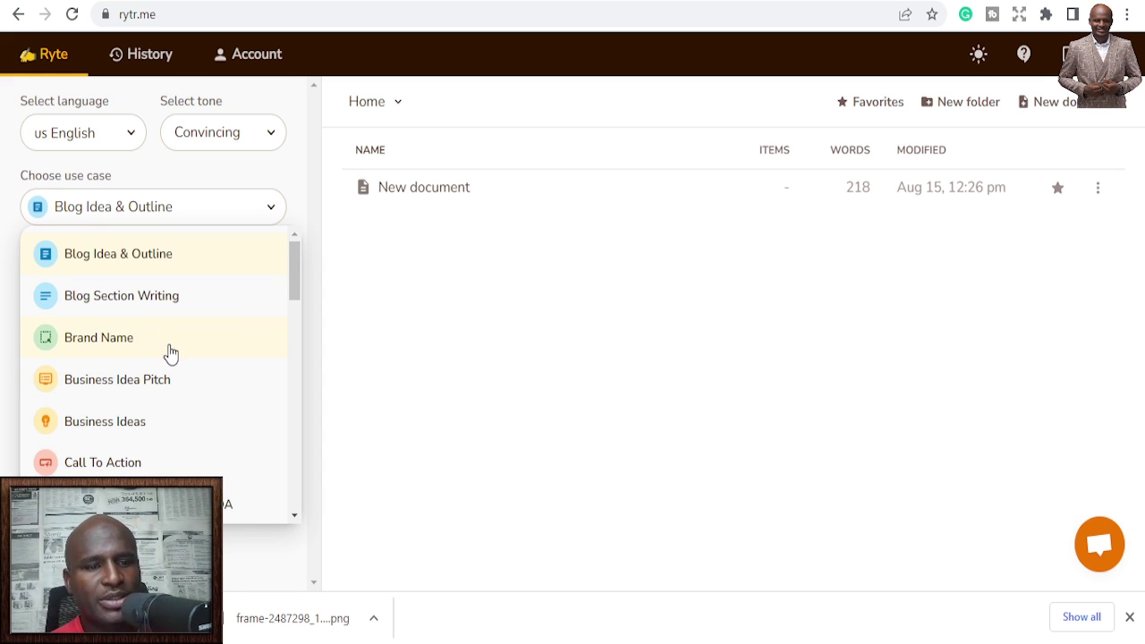
scroll(169, 351, "down", 1)
scroll(163, 334, "down", 1)
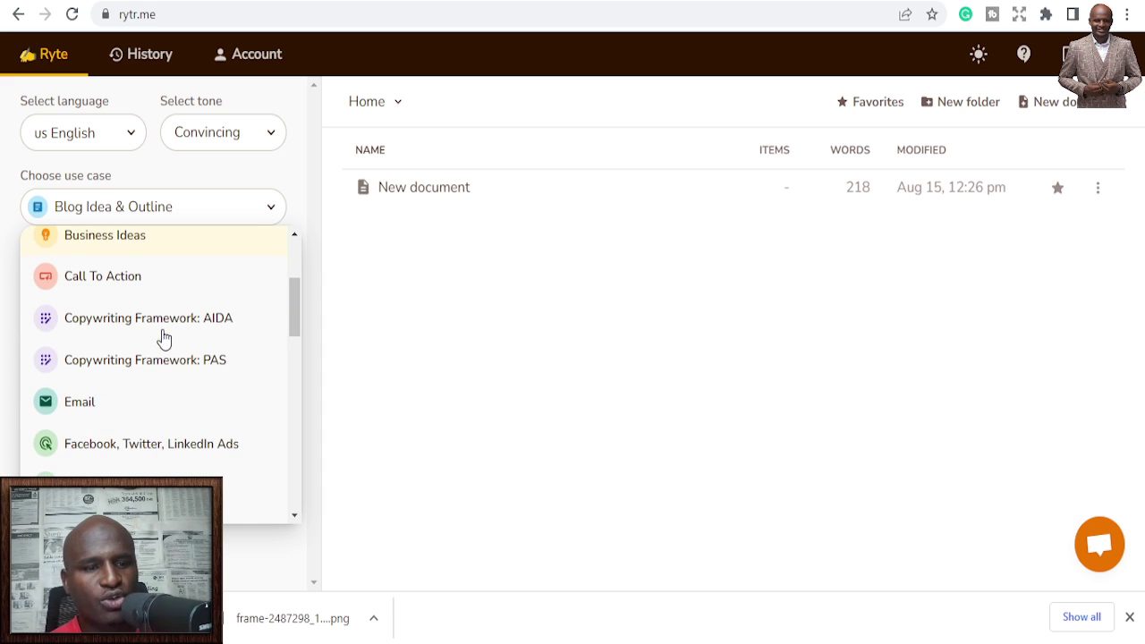
scroll(133, 263, "down", 1)
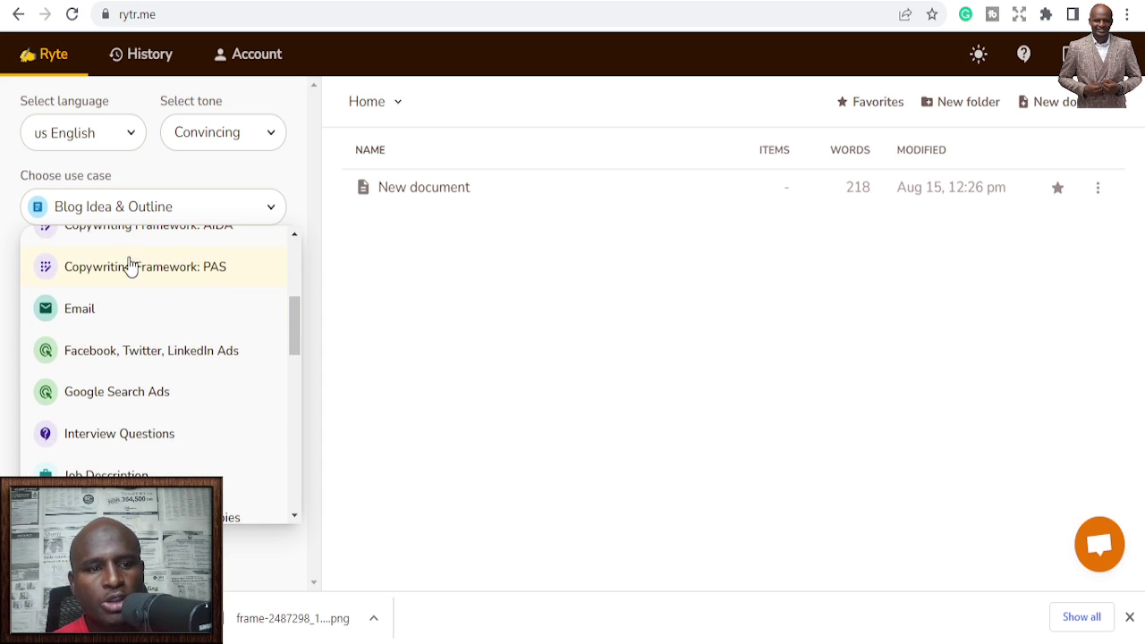
scroll(151, 328, "down", 1)
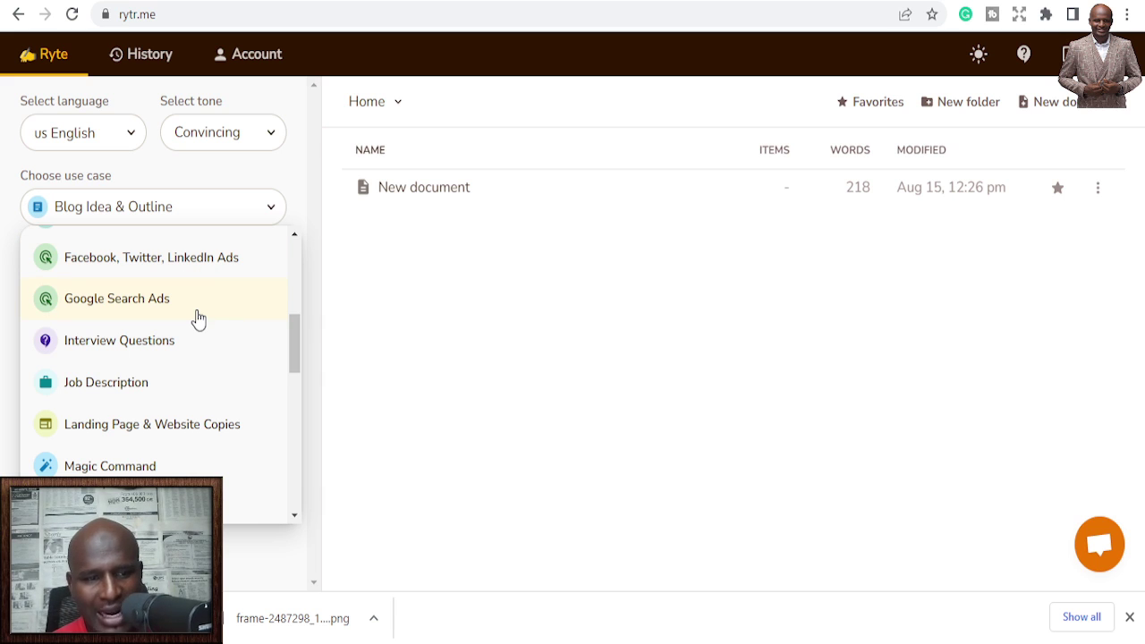
scroll(195, 322, "down", 2)
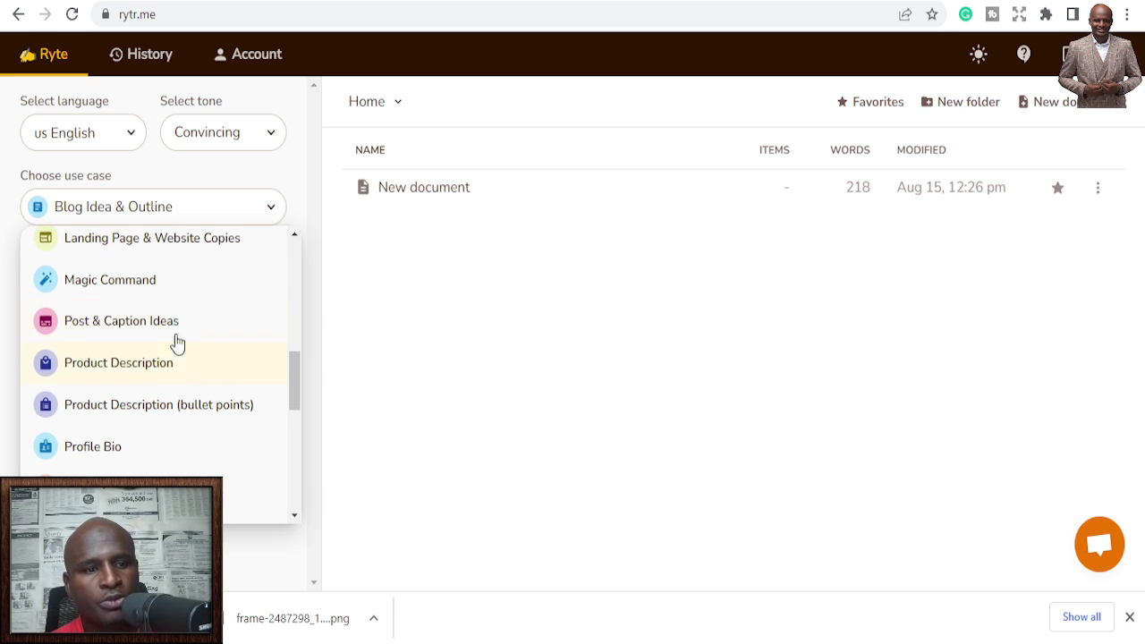
scroll(184, 338, "down", 1)
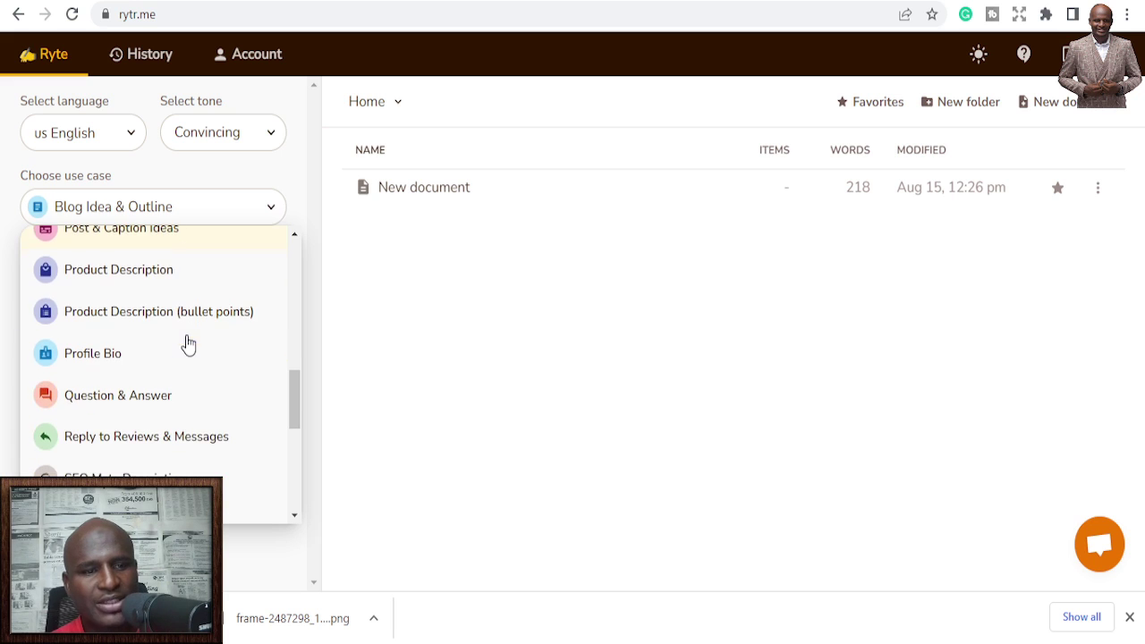
scroll(159, 352, "down", 5)
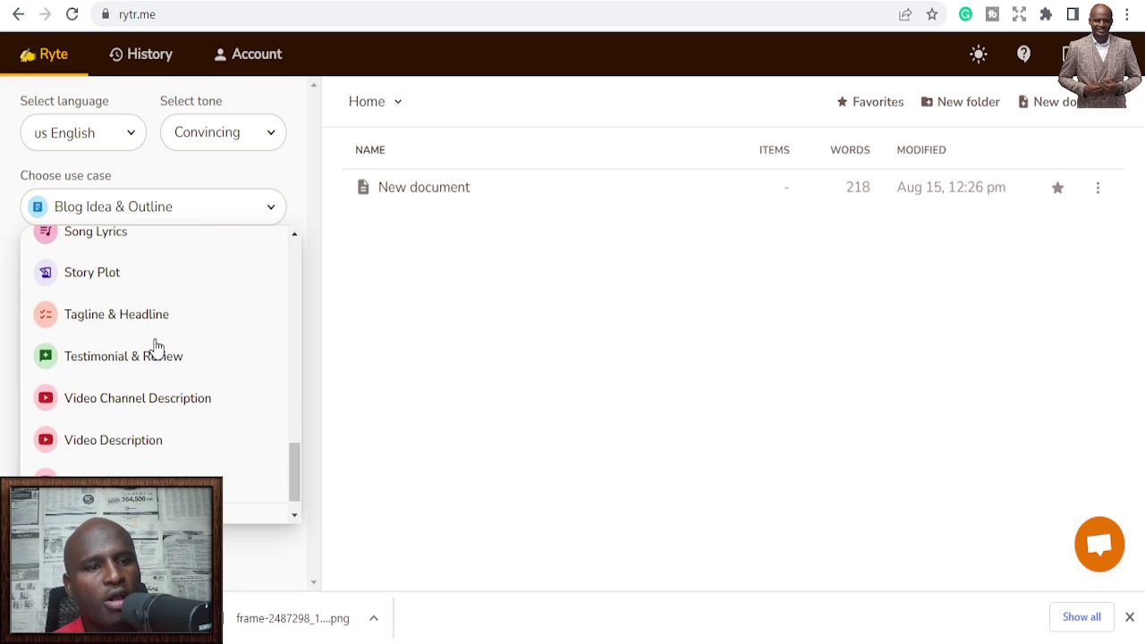
scroll(130, 282, "down", 1)
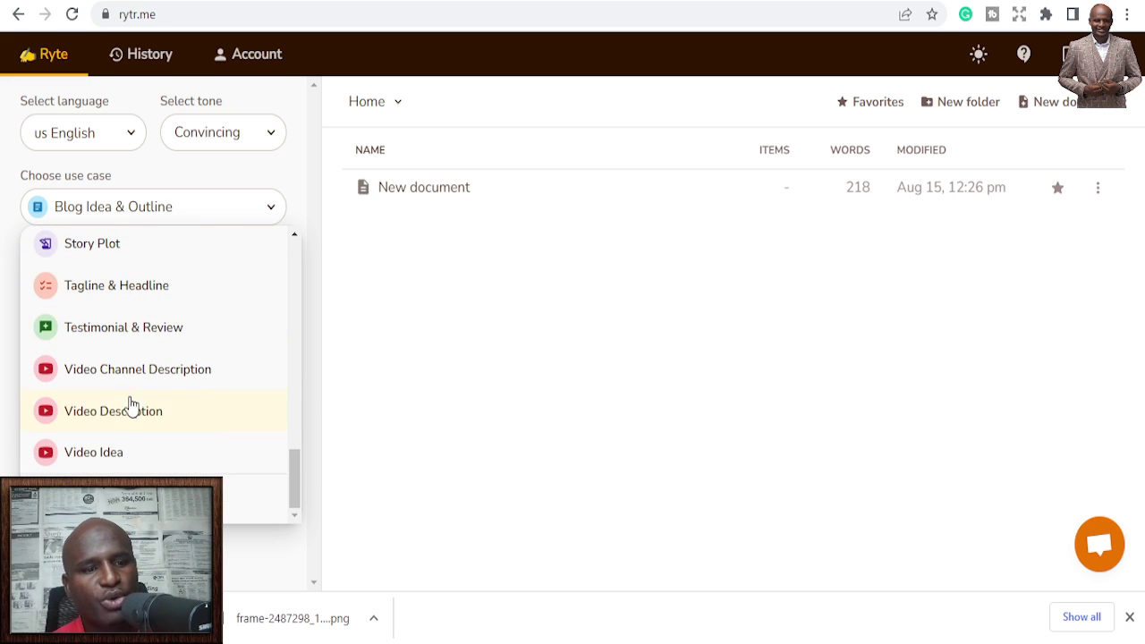
scroll(116, 394, "up", 12)
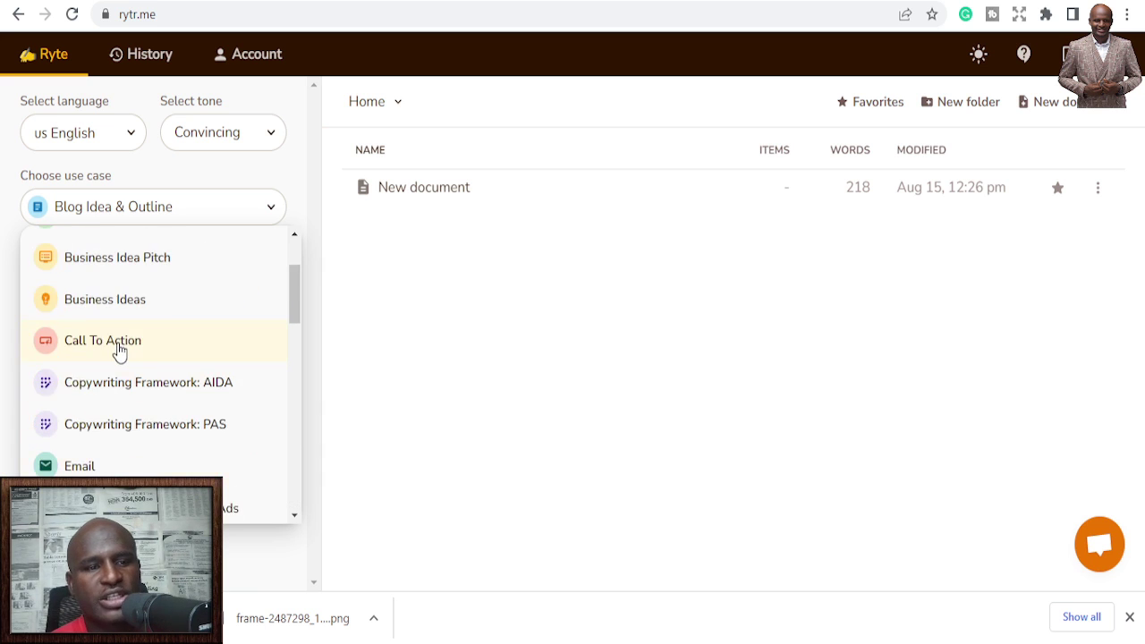
scroll(118, 352, "up", 1)
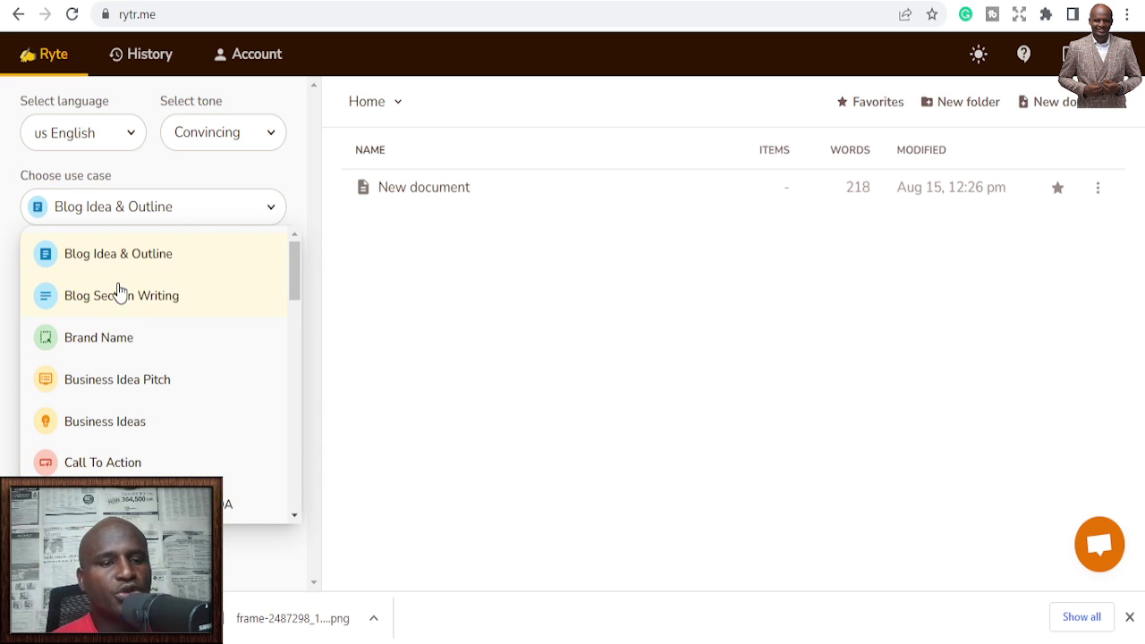
left_click(383, 285)
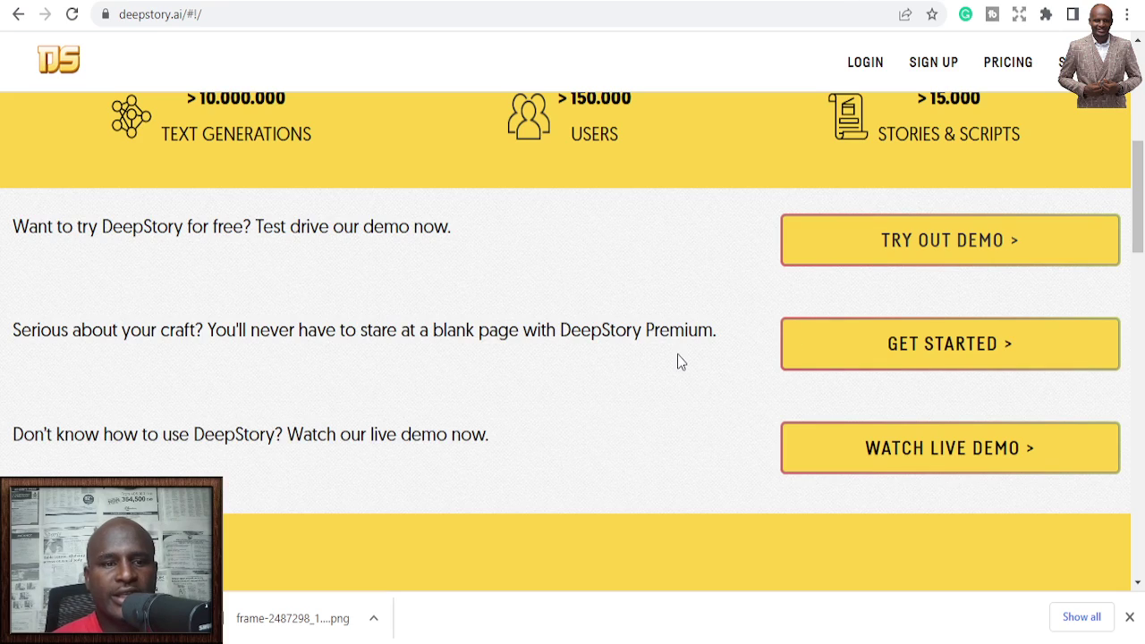
Examine the DeepStory homepage, including its introduction, demo options, testimonials and script generator
scroll(678, 361, "up", 5)
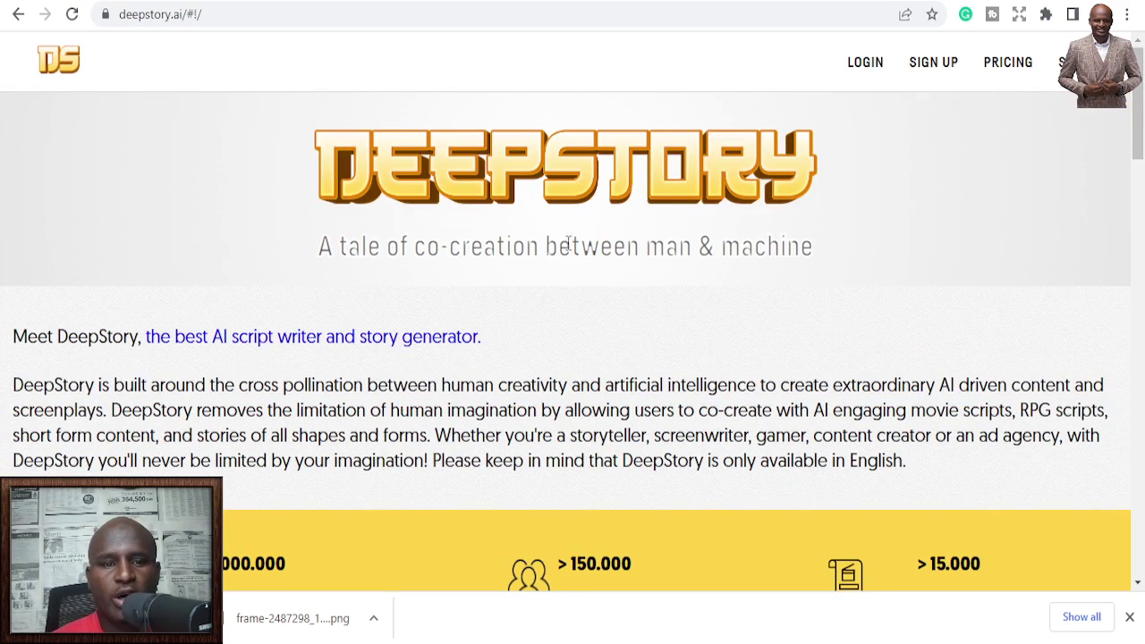
scroll(518, 249, "down", 1)
scroll(517, 249, "down", 2)
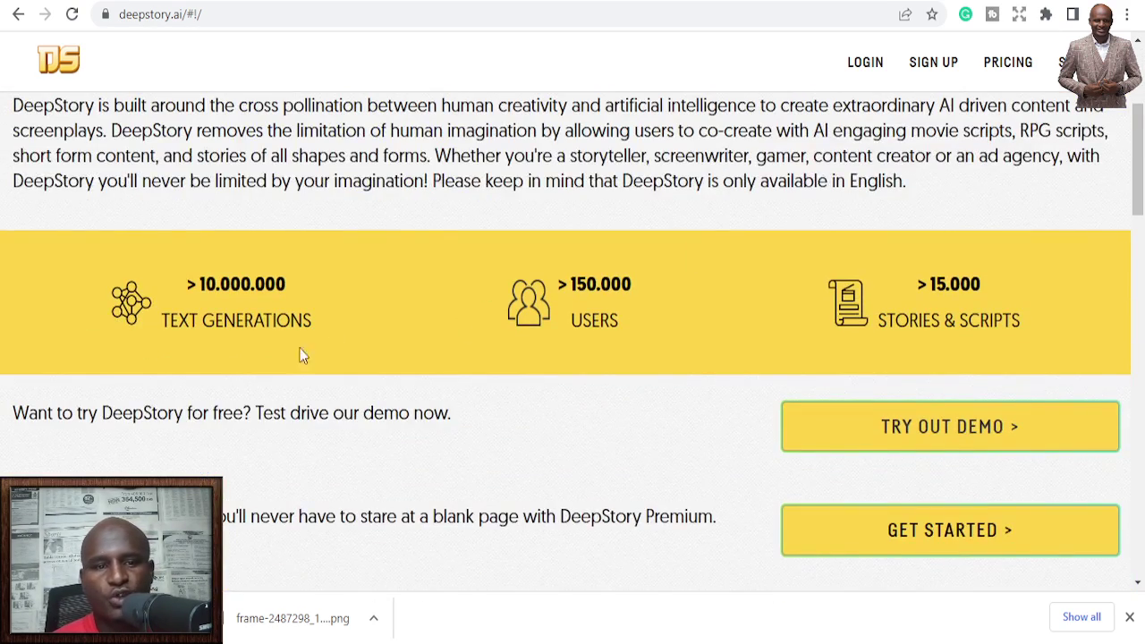
scroll(639, 332, "down", 2)
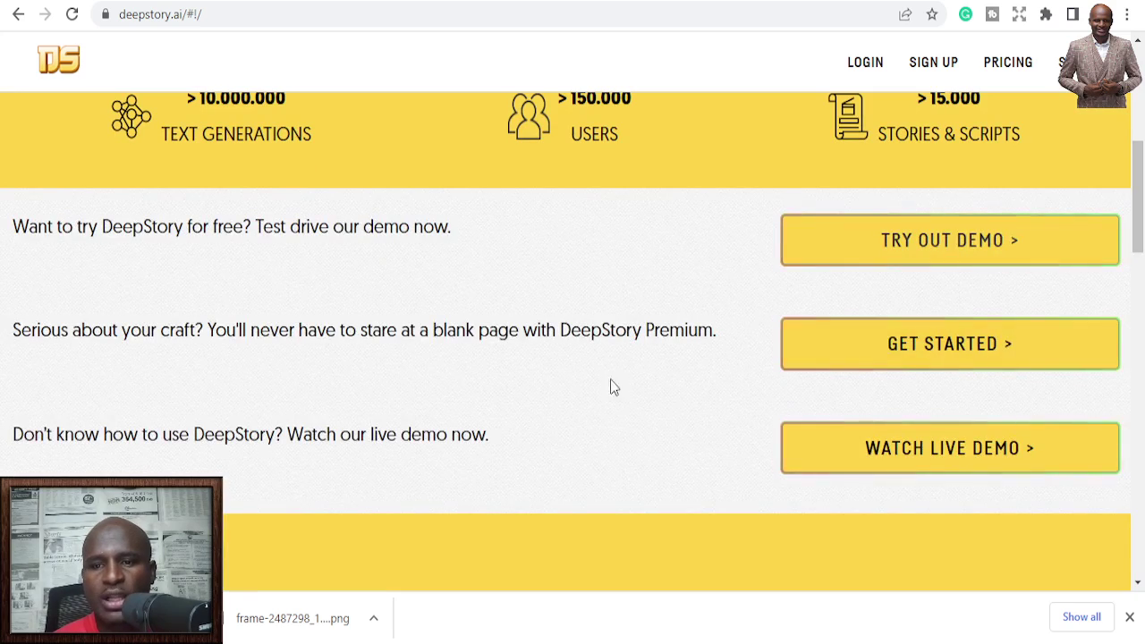
scroll(496, 306, "down", 8)
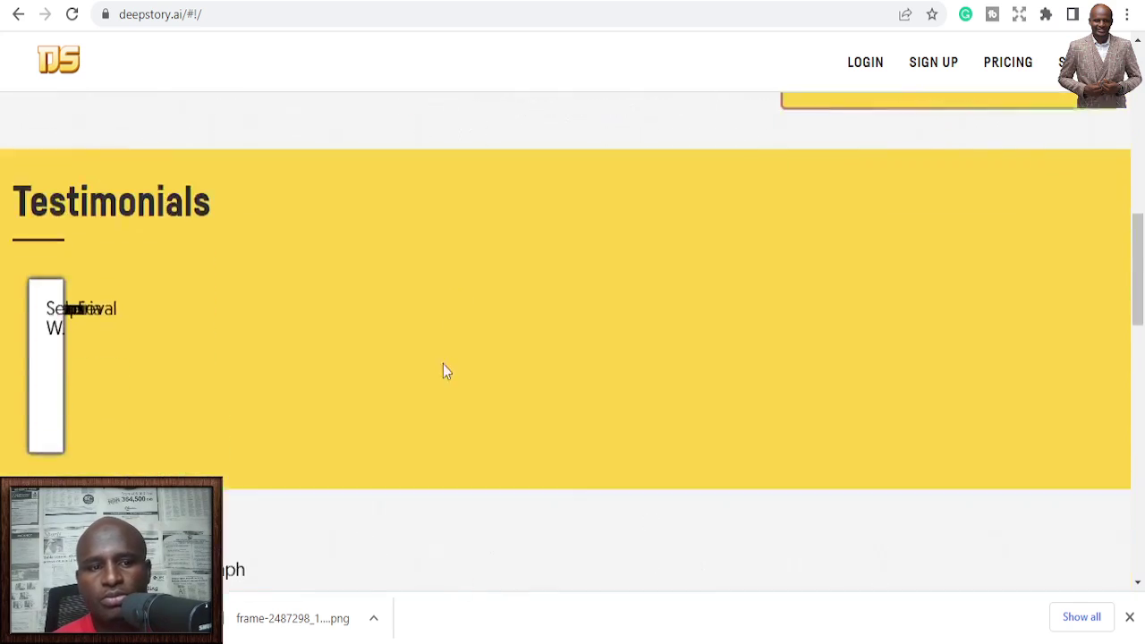
scroll(439, 362, "up", 4)
scroll(441, 352, "up", 10)
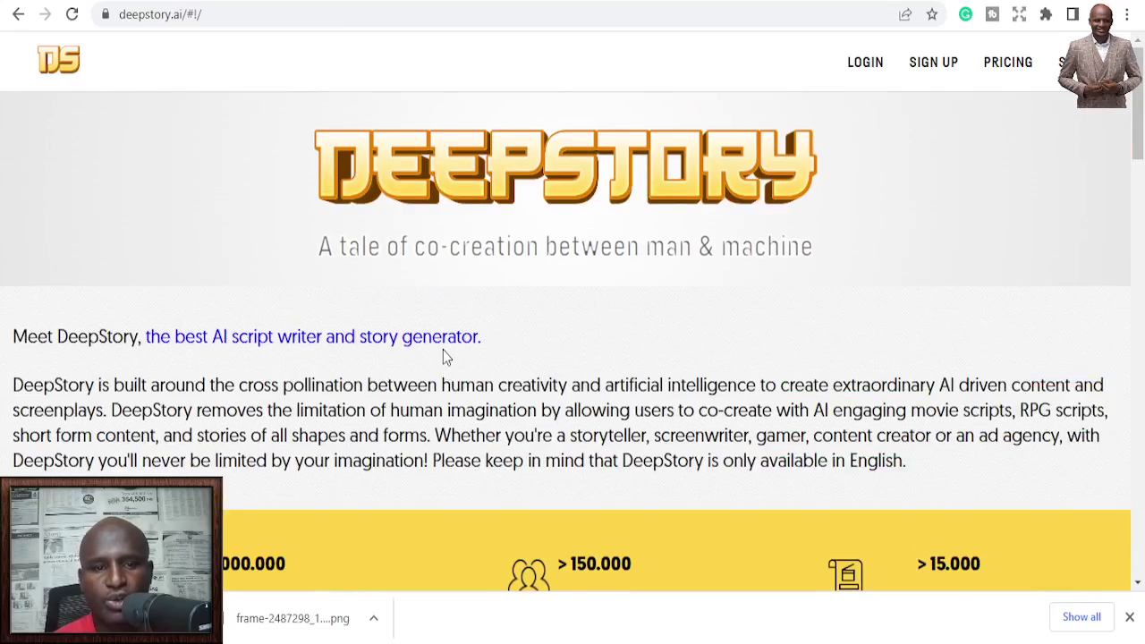
scroll(443, 350, "down", 5)
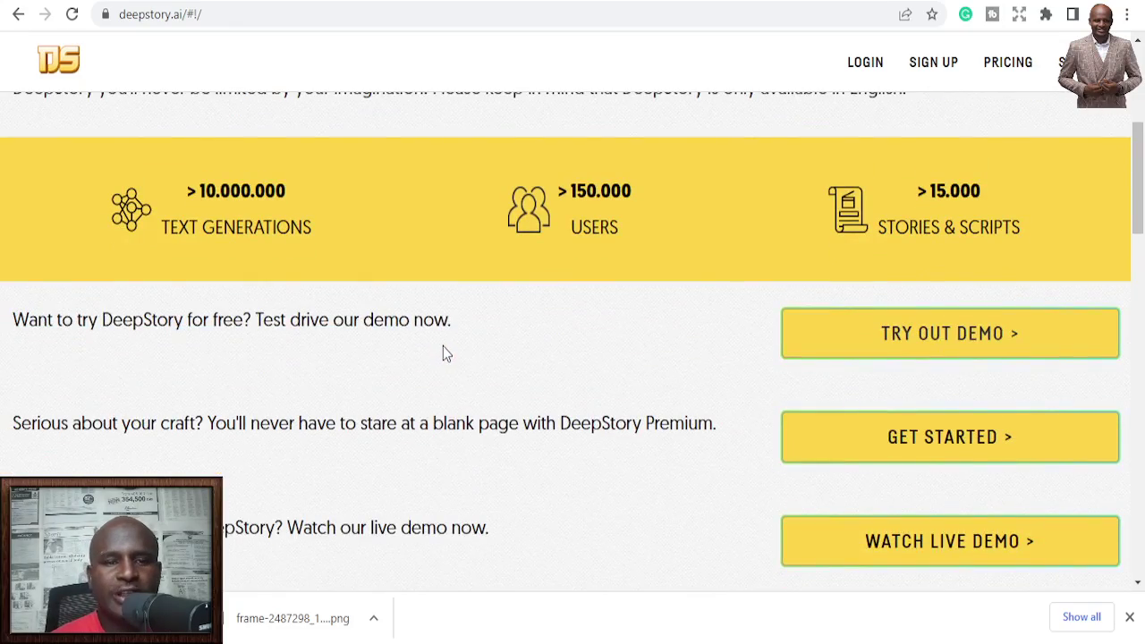
scroll(439, 347, "down", 8)
scroll(412, 338, "down", 6)
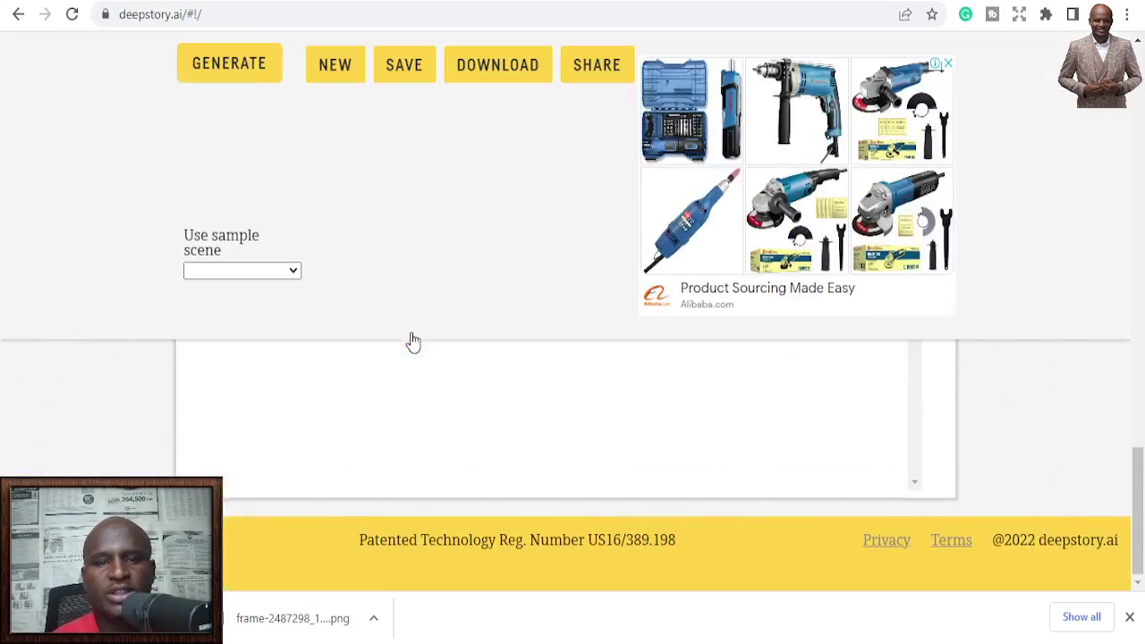
scroll(421, 322, "up", 8)
scroll(427, 309, "up", 10)
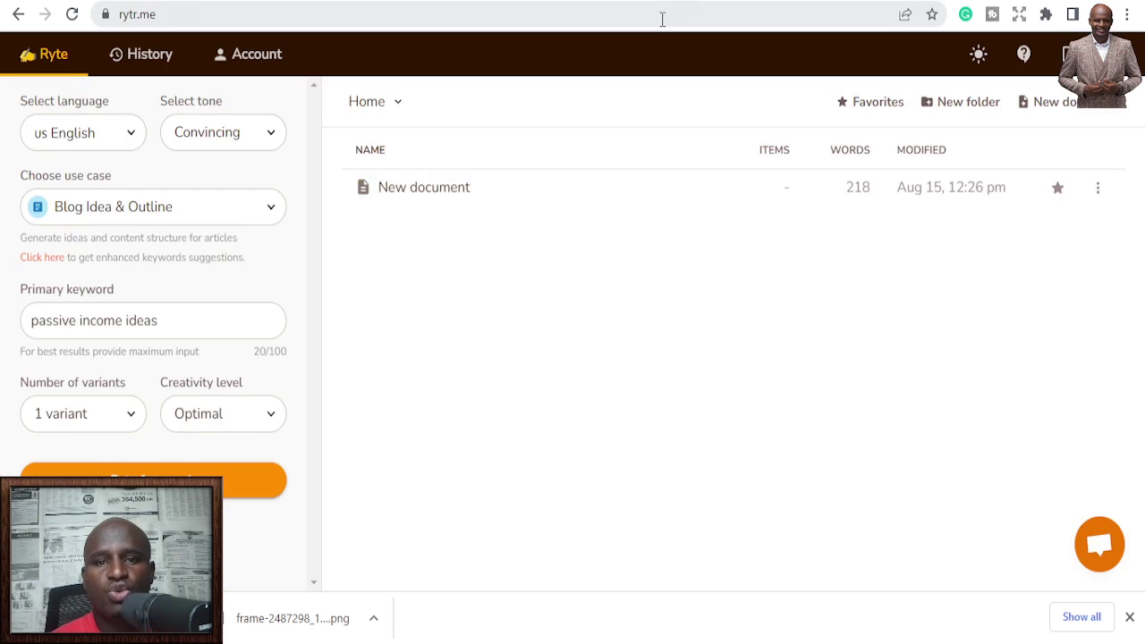
Go to the Simplified website at simplified.co
left_click(661, 18)
type("simplified.co")
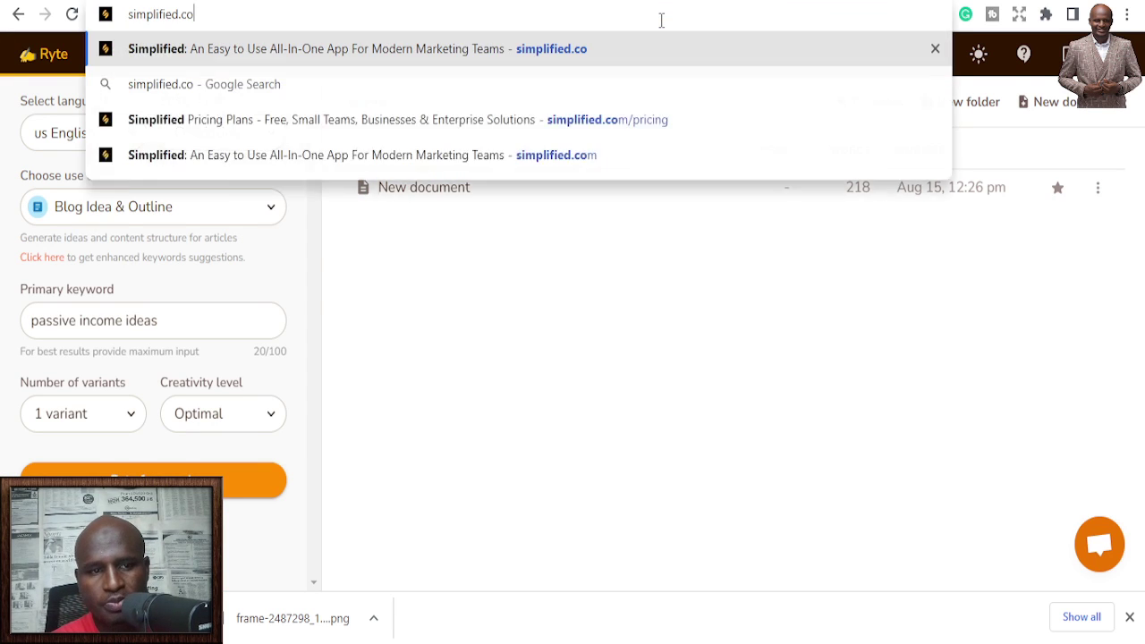
key("Return")
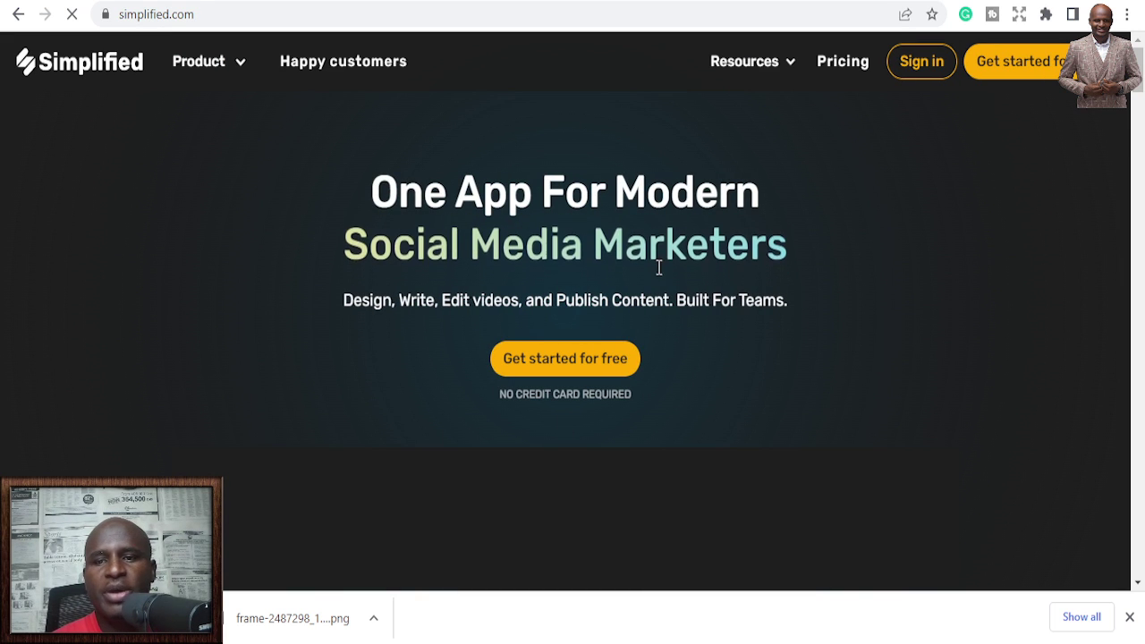
Examine the Simplified homepage, including its design tools, video editor, AI Writer and content publishing sections
scroll(486, 320, "down", 5)
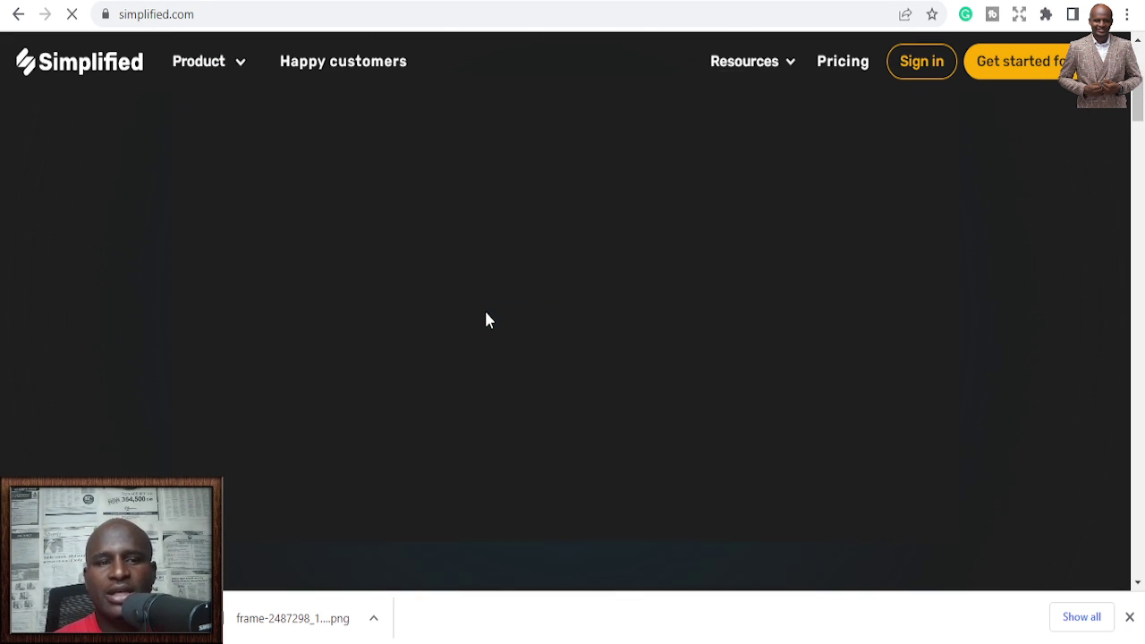
scroll(486, 320, "down", 5)
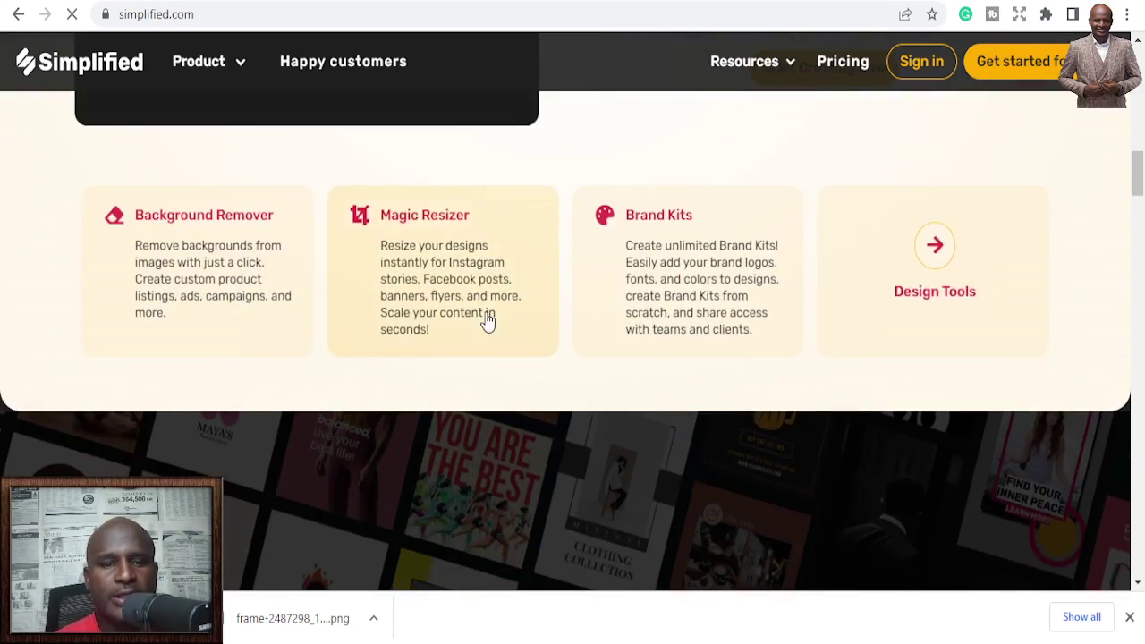
scroll(486, 319, "down", 5)
scroll(486, 315, "down", 10)
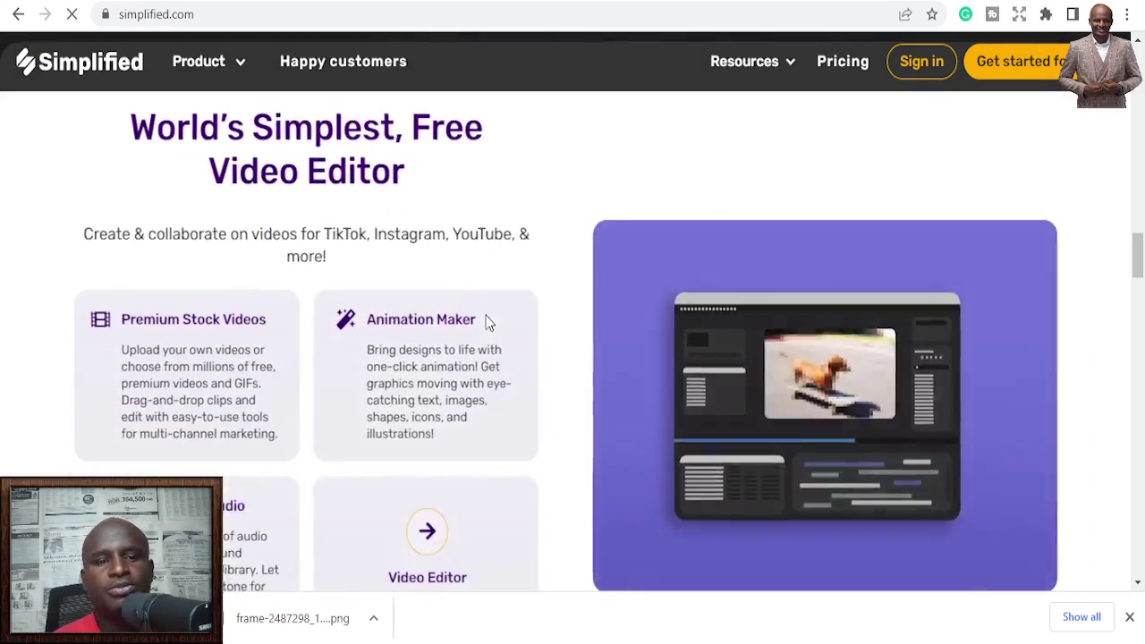
scroll(493, 342, "down", 2)
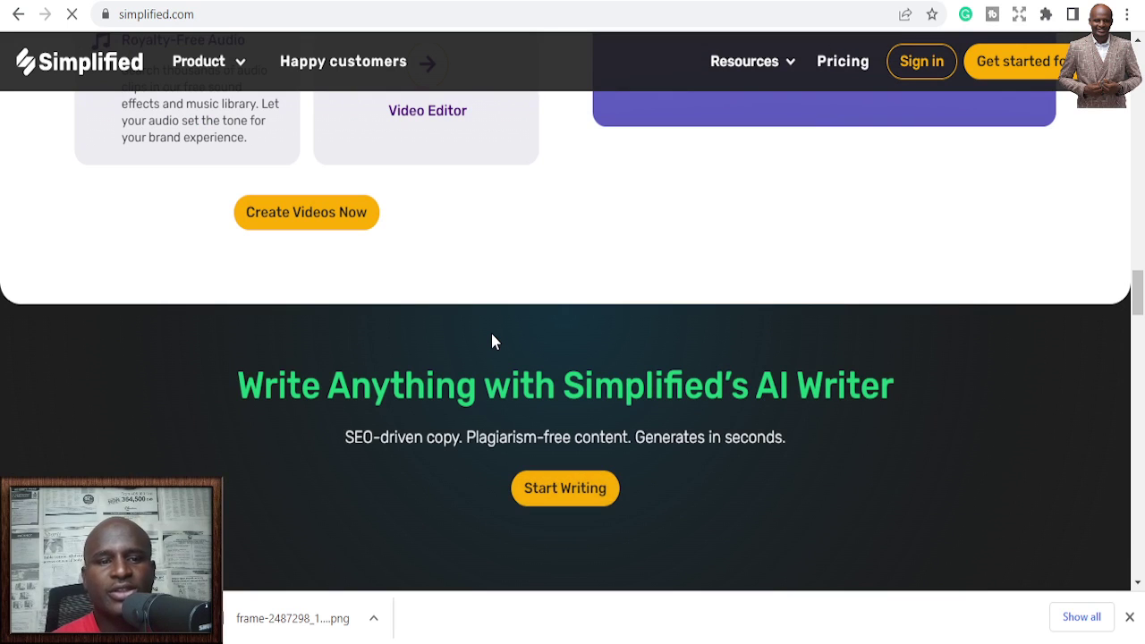
scroll(493, 342, "down", 2)
scroll(493, 342, "down", 5)
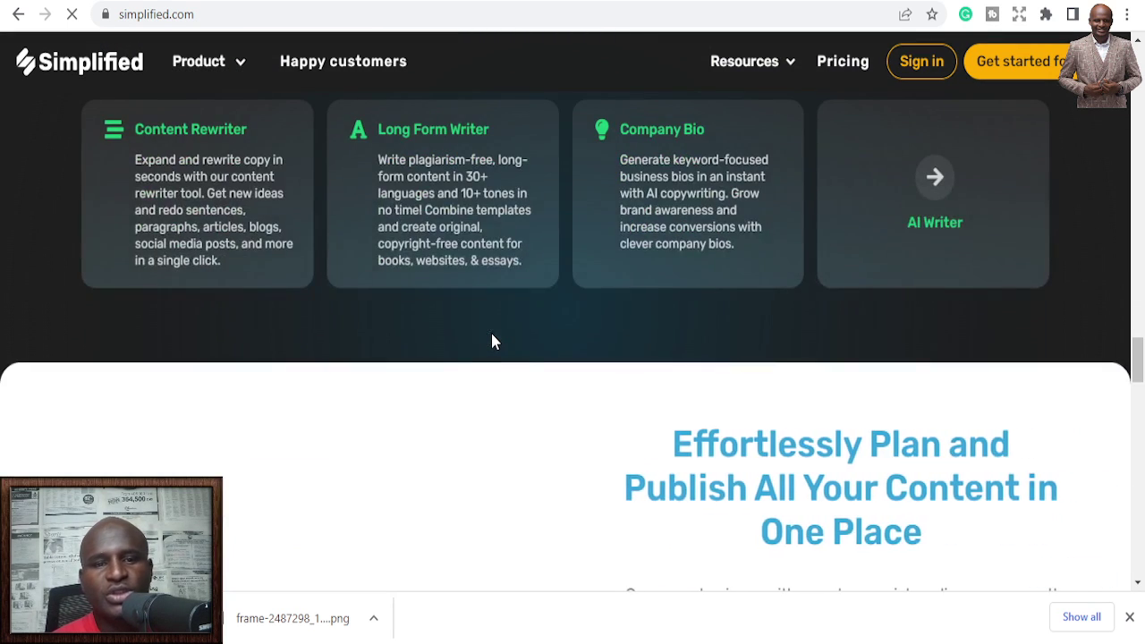
scroll(492, 342, "up", 4)
scroll(493, 342, "up", 3)
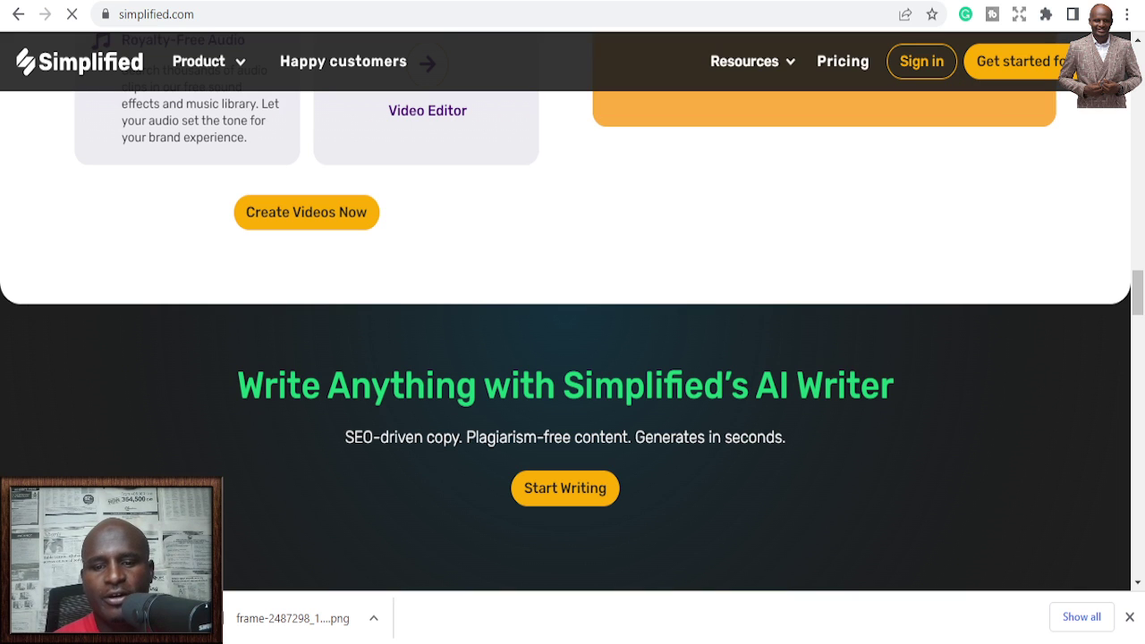
scroll(550, 248, "up", 15)
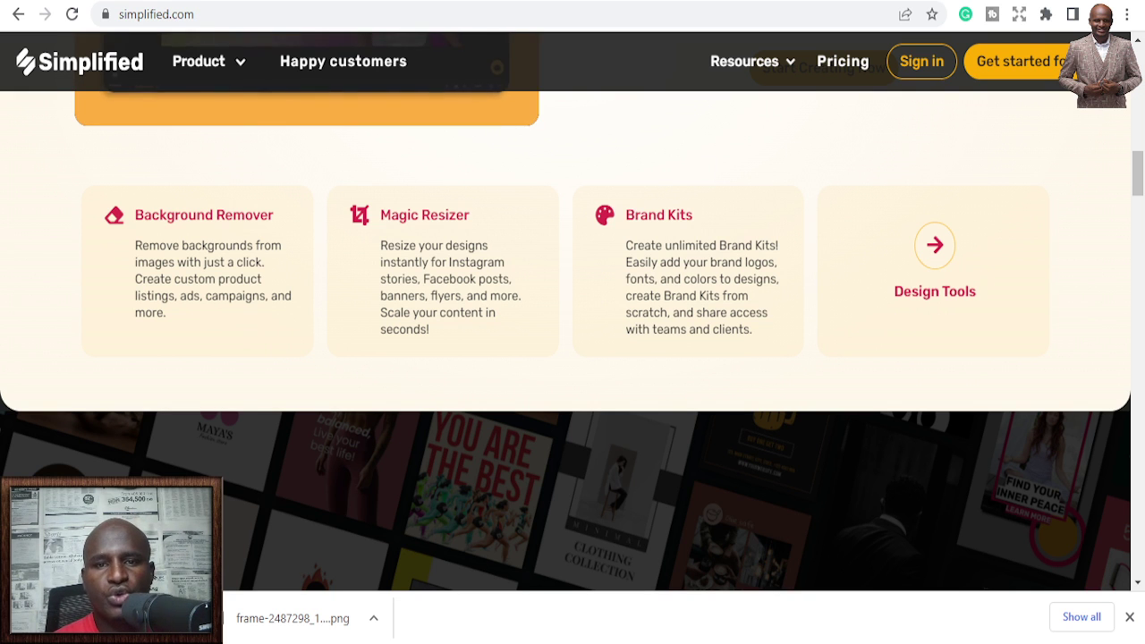
Go to the VEED website at veed.io
left_click(642, 14)
type("veed.io")
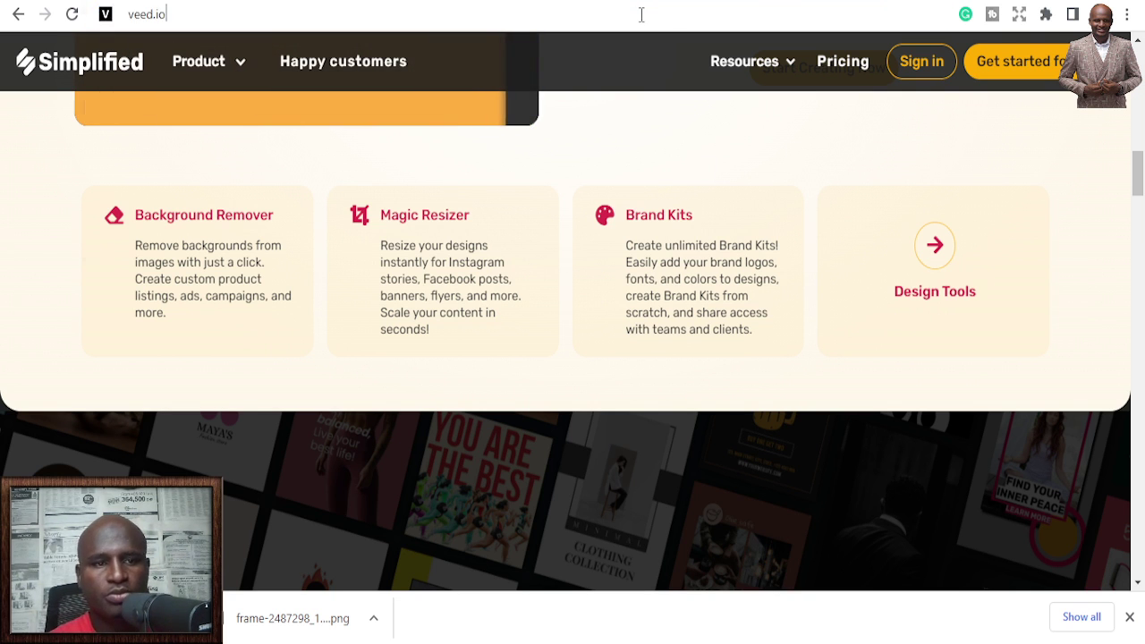
key("Return")
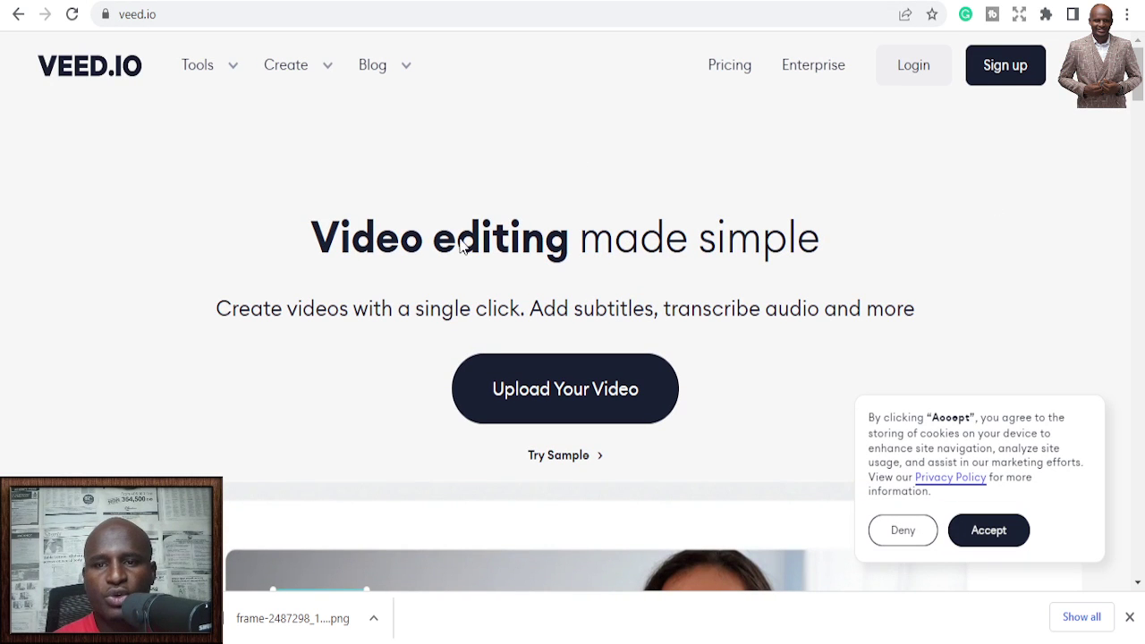
Examine the VEED homepage, including its introduction, editor preview and the subtitle and text feature showcases
scroll(513, 250, "down", 8)
scroll(514, 267, "down", 5)
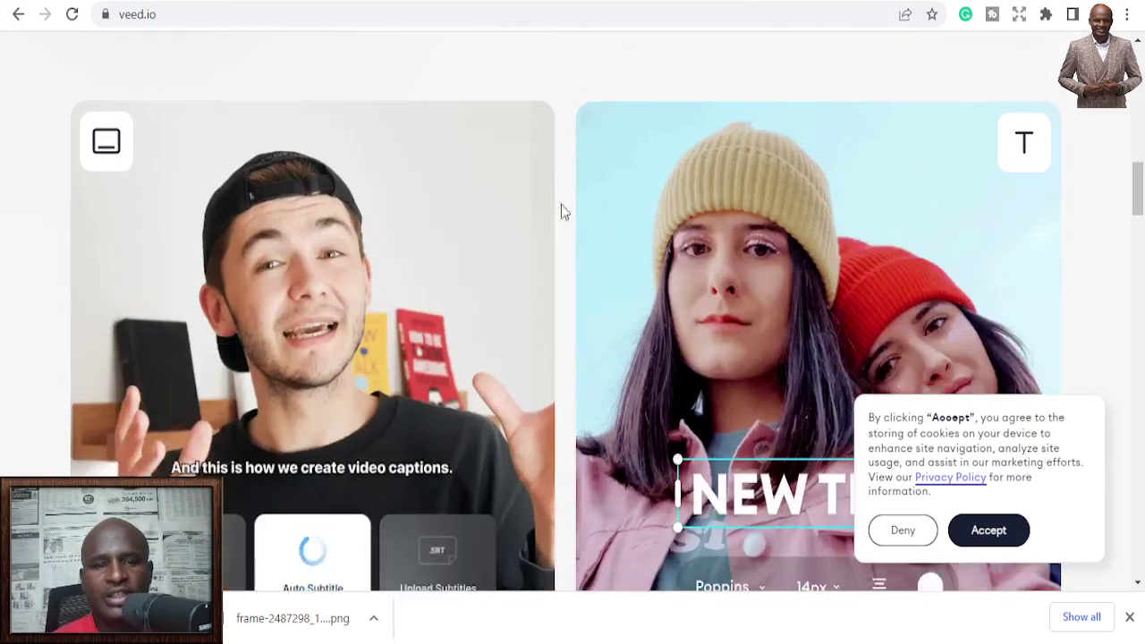
scroll(570, 230, "up", 10)
scroll(571, 224, "up", 5)
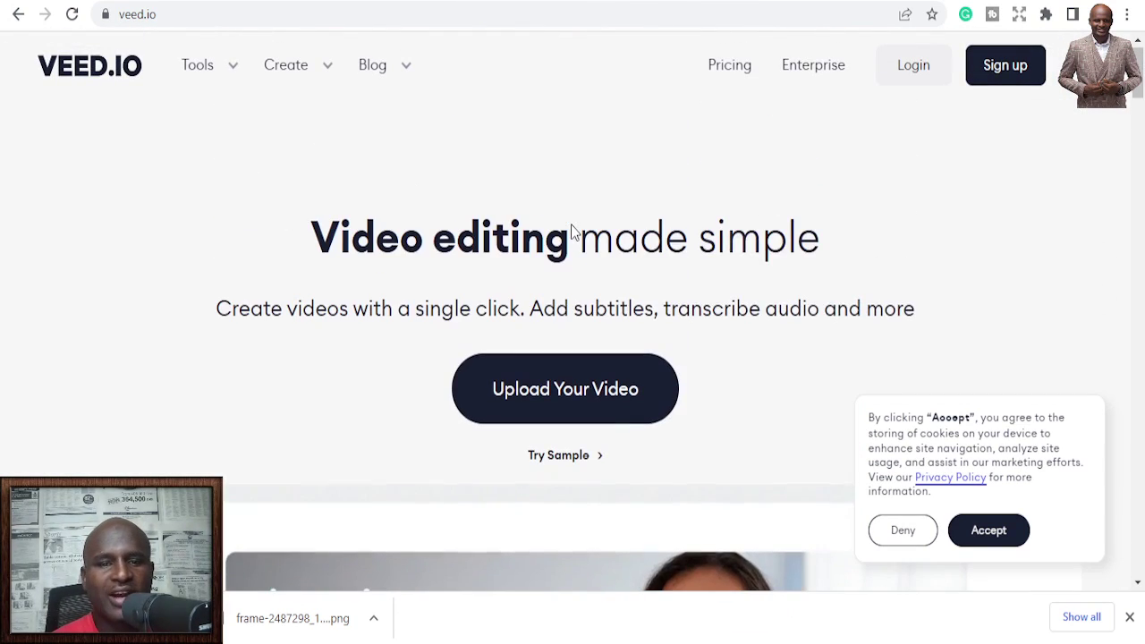
scroll(573, 226, "down", 1)
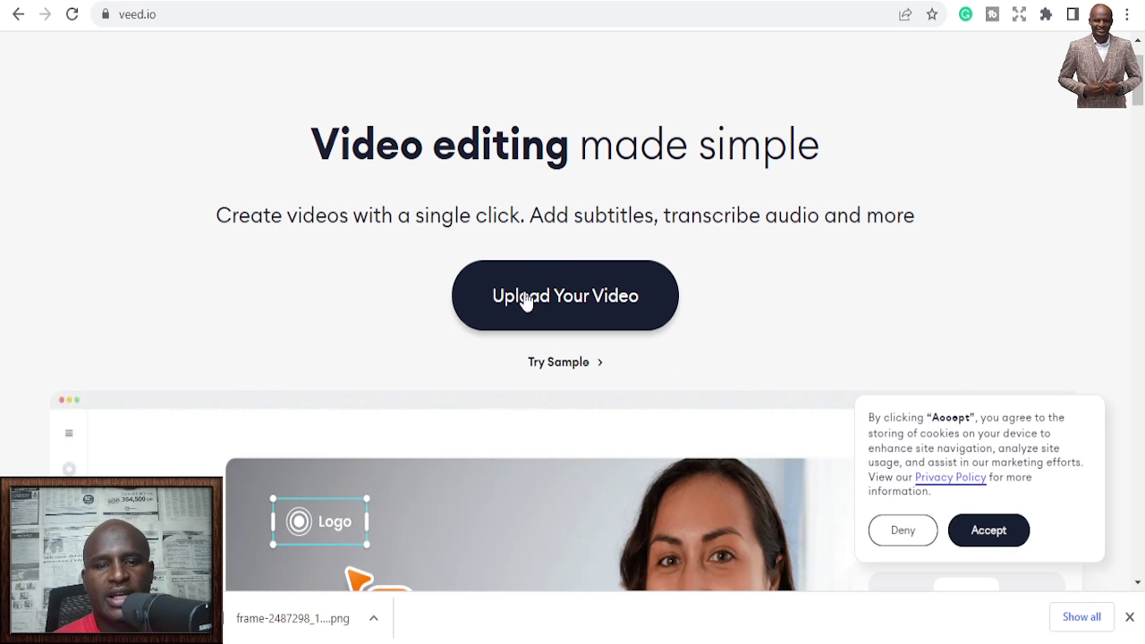
scroll(614, 309, "down", 2)
scroll(608, 305, "up", 4)
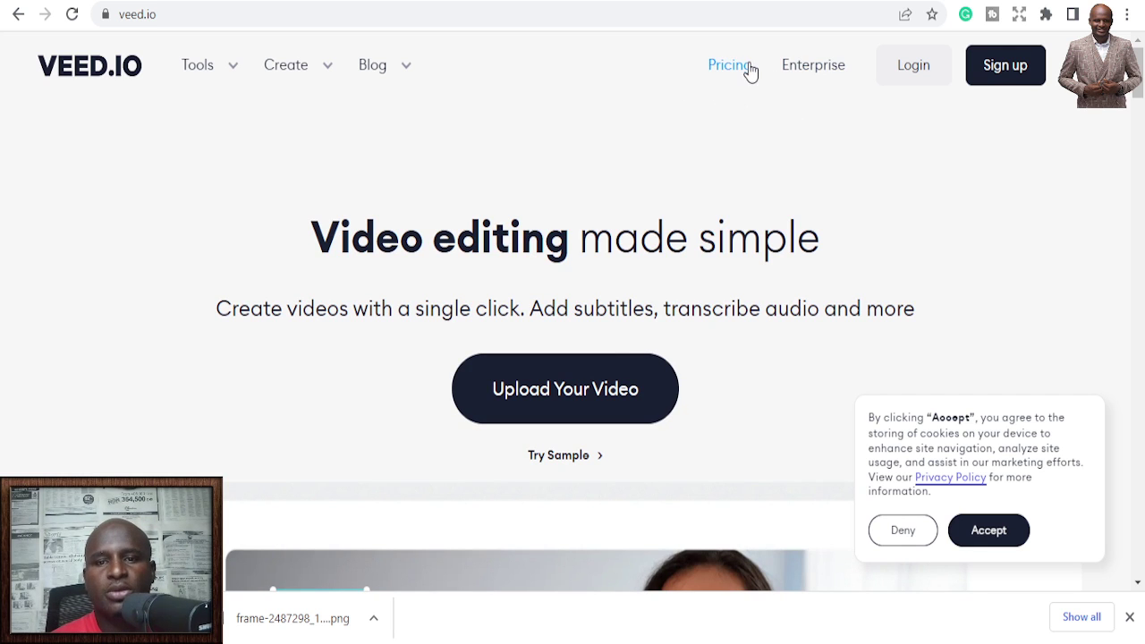
scroll(667, 239, "down", 5)
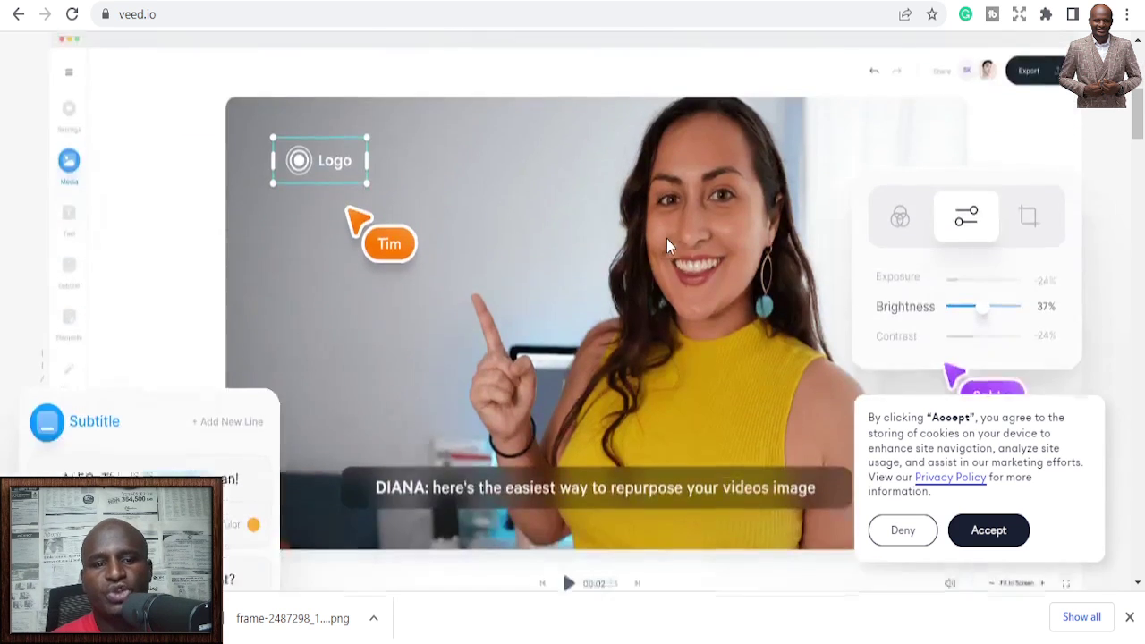
scroll(666, 239, "up", 5)
Open VEED's video upload, review the New Project sources and stock media, and dismiss the dialog to reach the empty editor
left_click(586, 295)
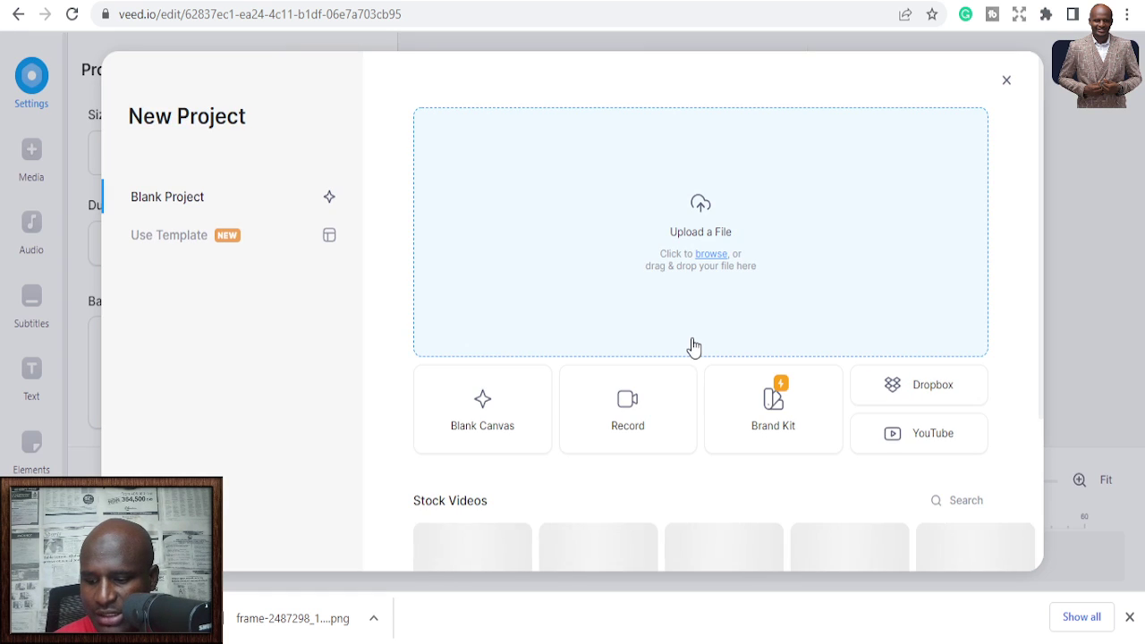
scroll(583, 358, "down", 2)
scroll(634, 251, "up", 2)
scroll(537, 475, "down", 2)
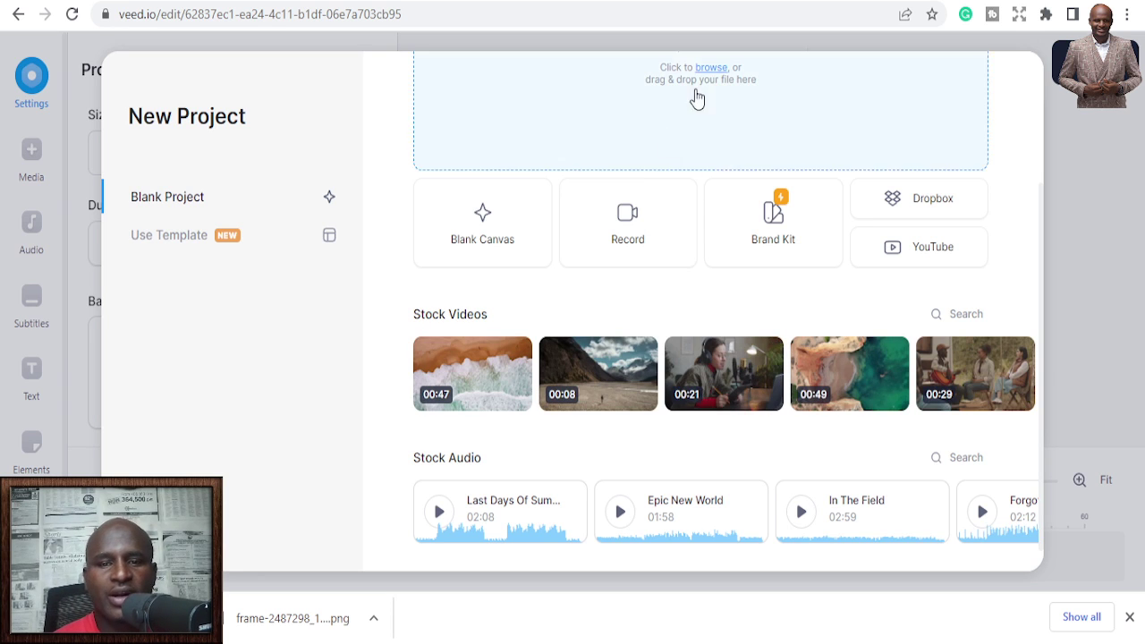
scroll(626, 277, "up", 2)
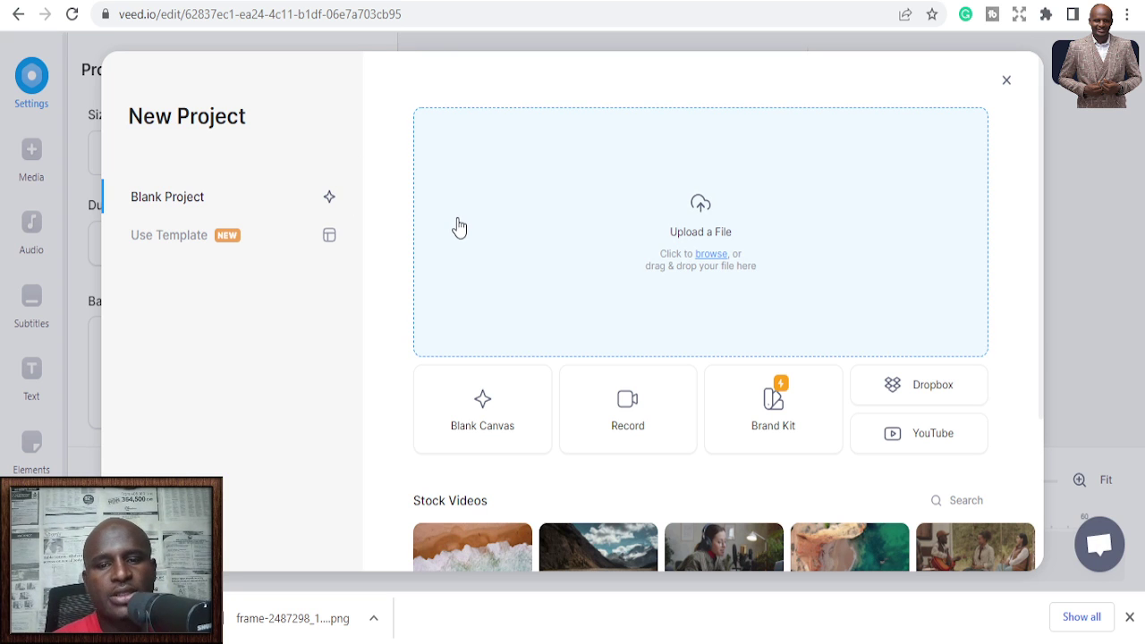
left_click(1006, 80)
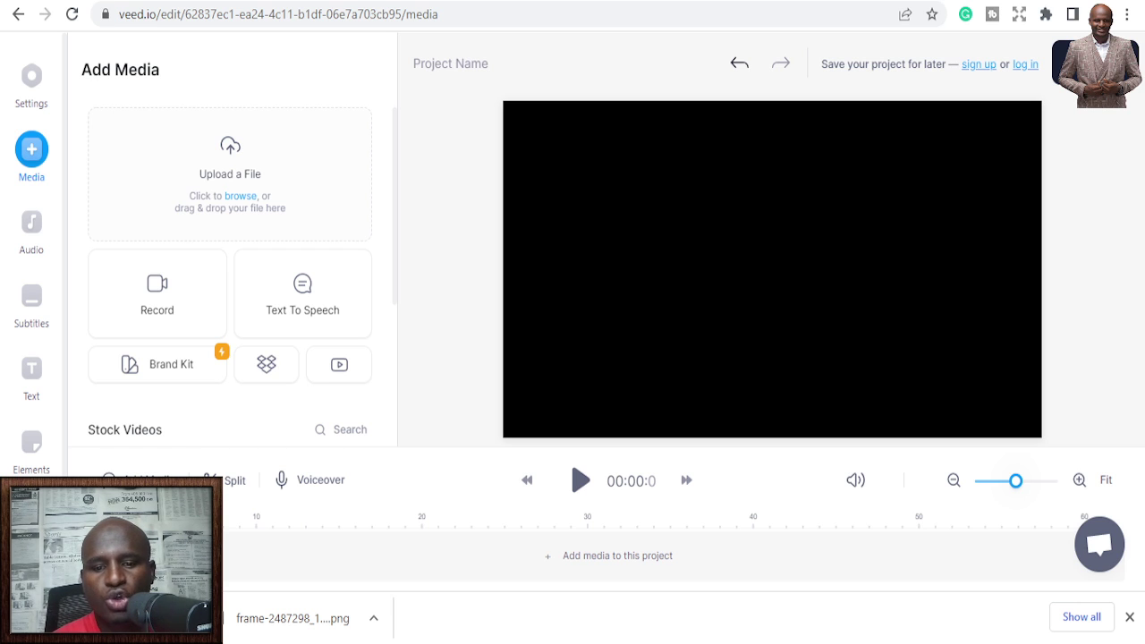
Go to the Lumen5 website at lumen5.com and look through its homepage introduction, client logos and video templates
left_click(768, 16)
type("lumen5.com")
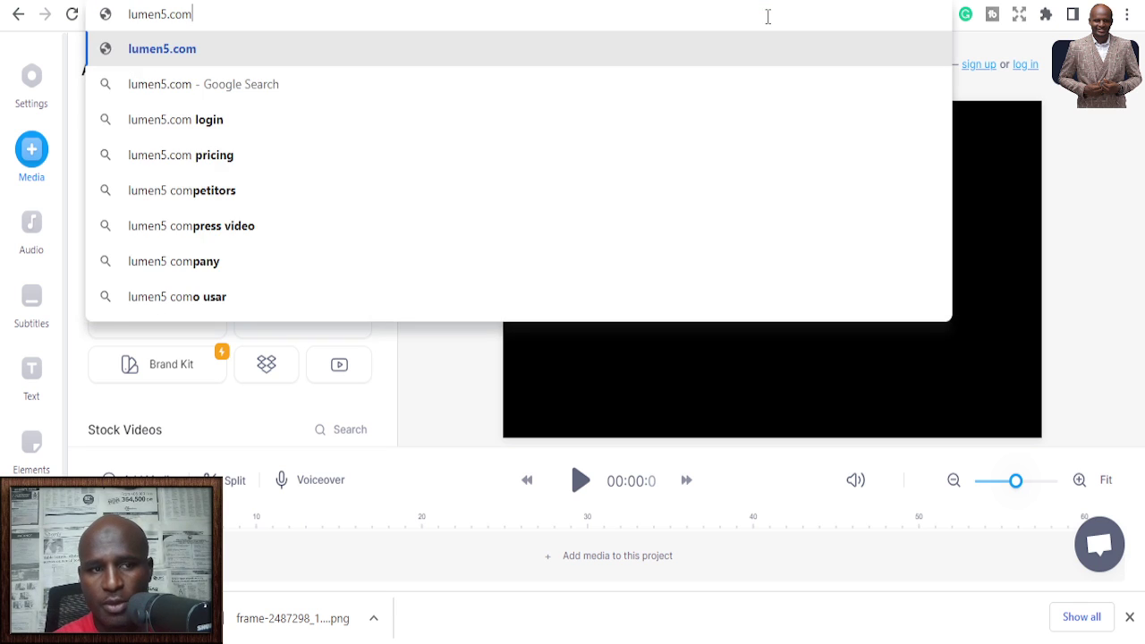
key("Return")
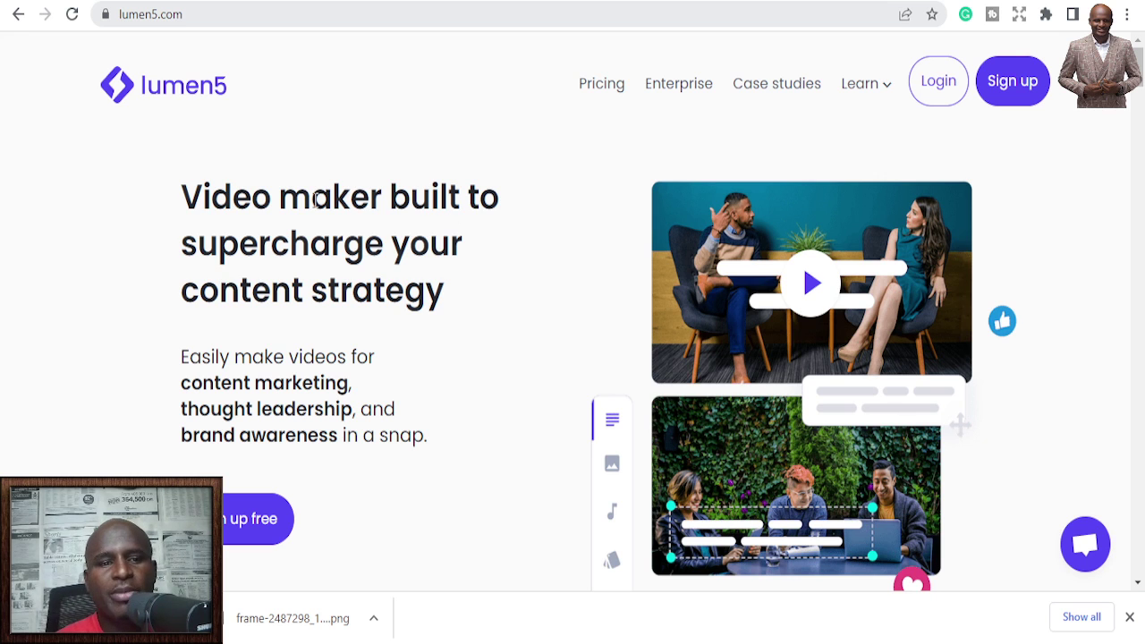
scroll(439, 255, "down", 2)
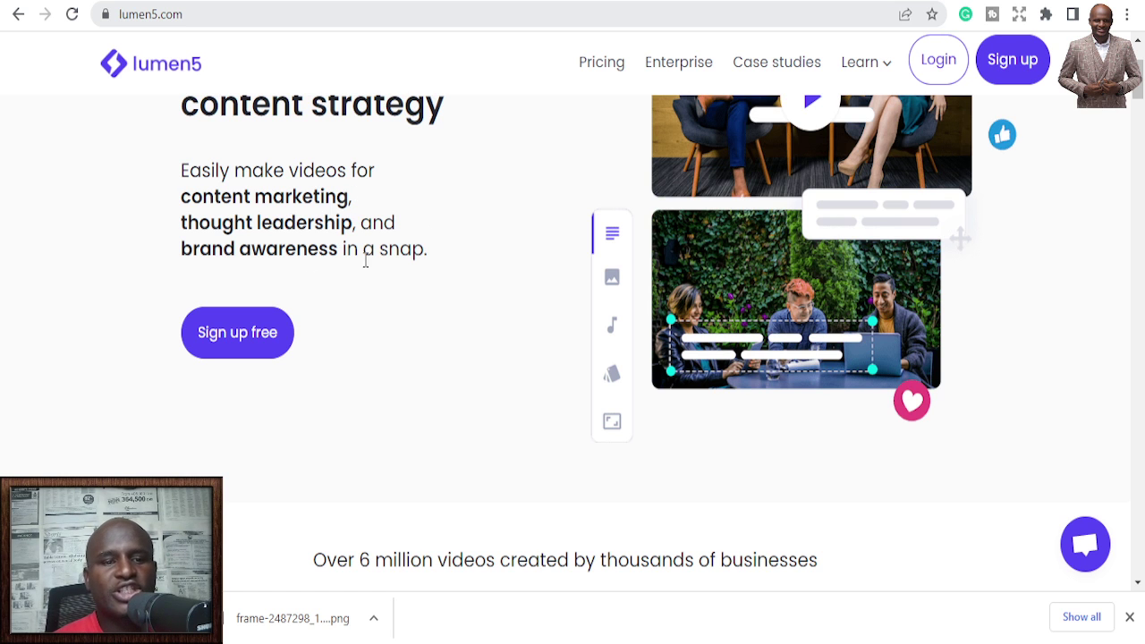
scroll(363, 273, "down", 5)
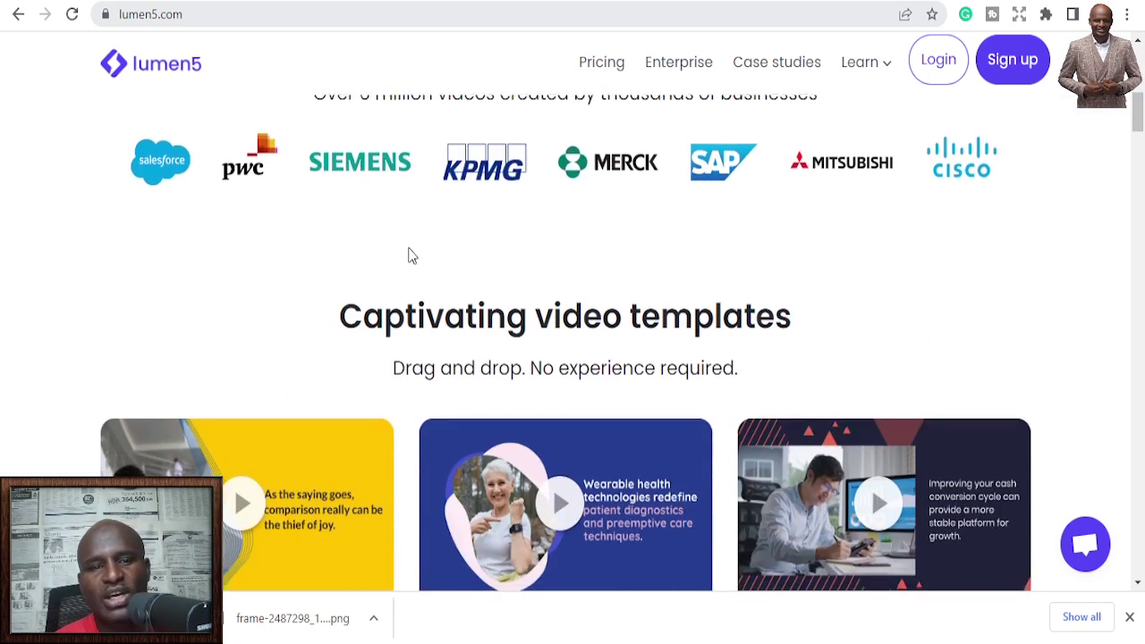
scroll(540, 278, "up", 1)
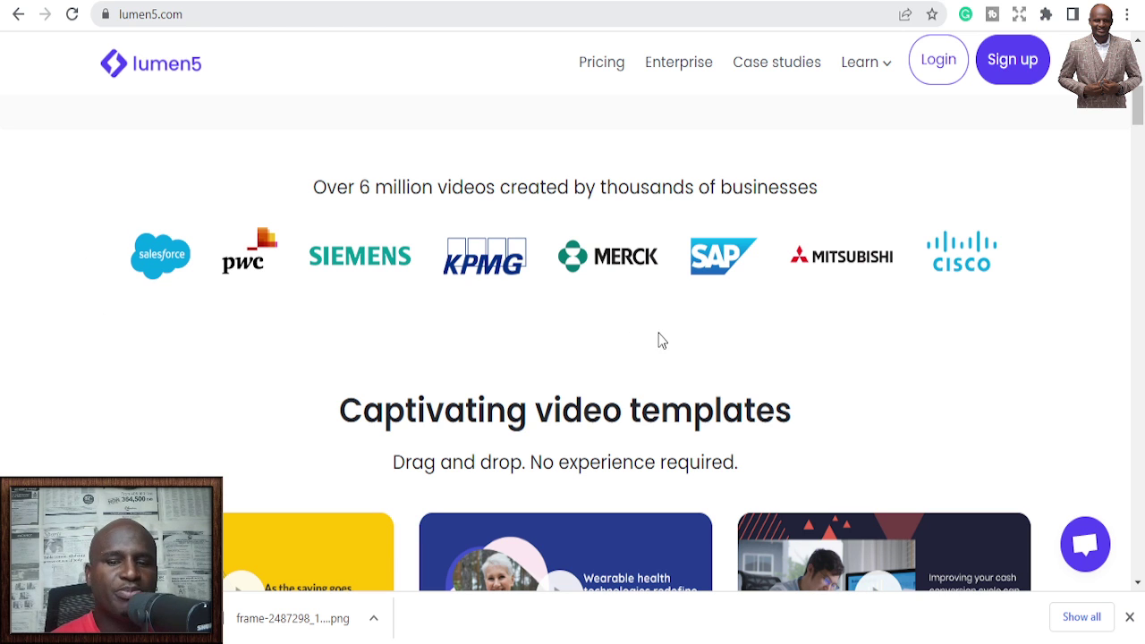
scroll(660, 340, "up", 4)
scroll(660, 340, "up", 2)
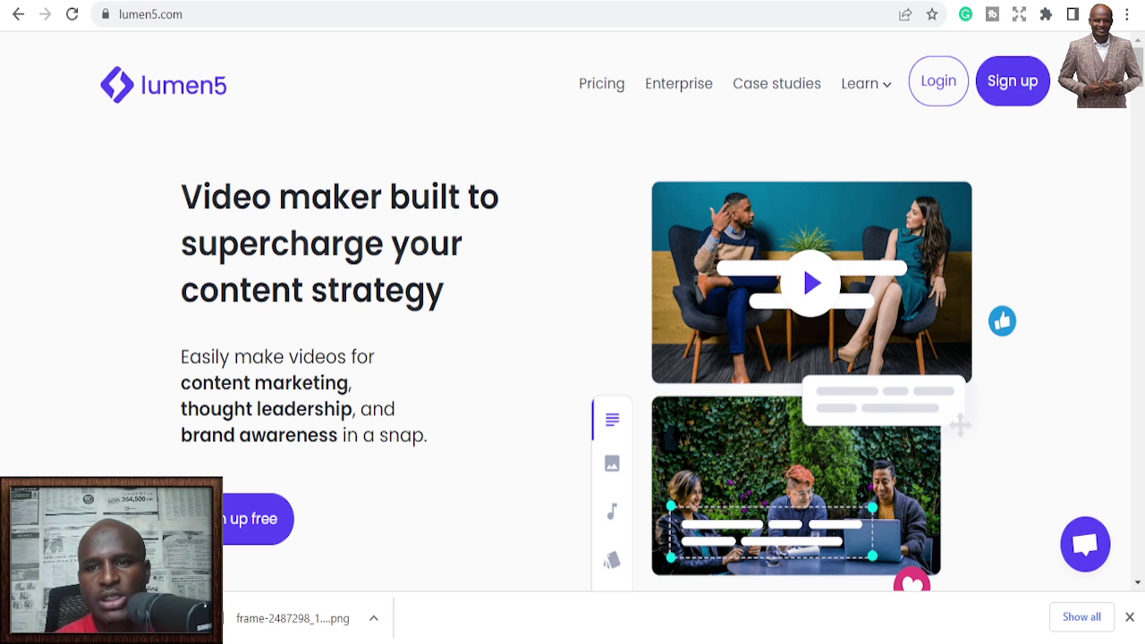
Go to the Wave.video website at wave.video
left_click(639, 13)
type("wave.video")
key("Return")
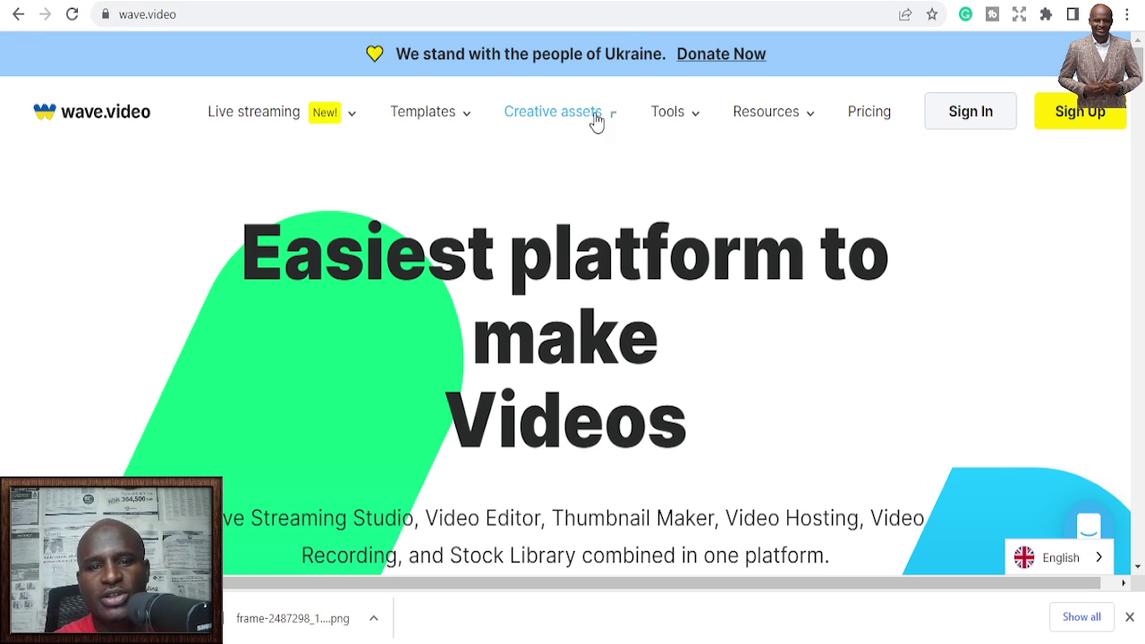
Examine the Wave.video homepage, including its video editor preview, list of tools, customer reviews and online editor features
mouse_move(592, 119)
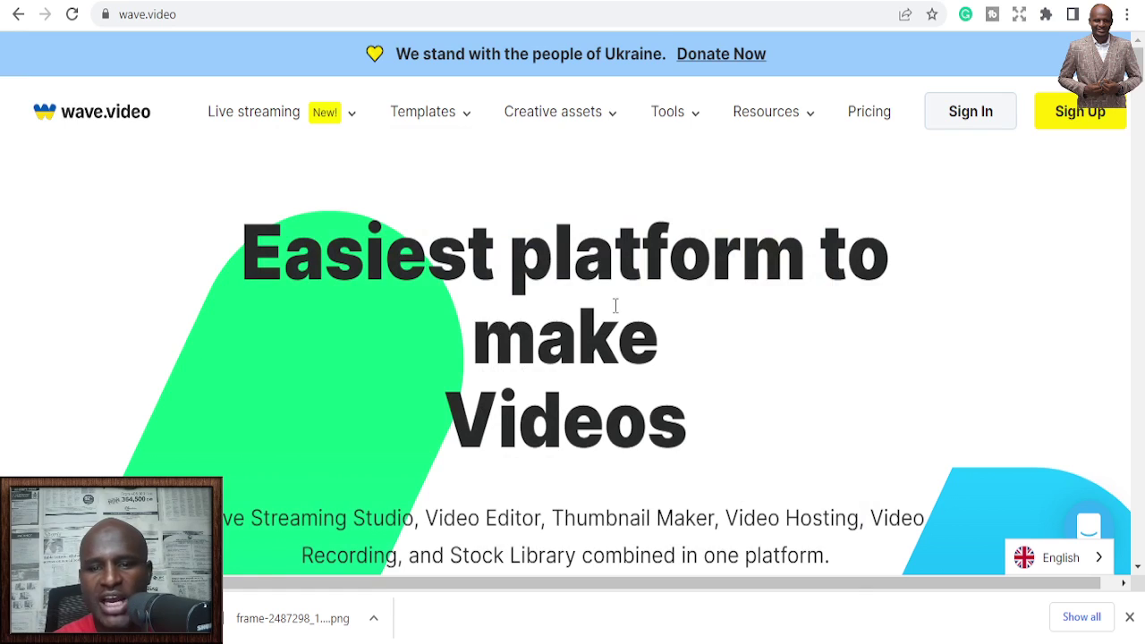
scroll(618, 299, "down", 5)
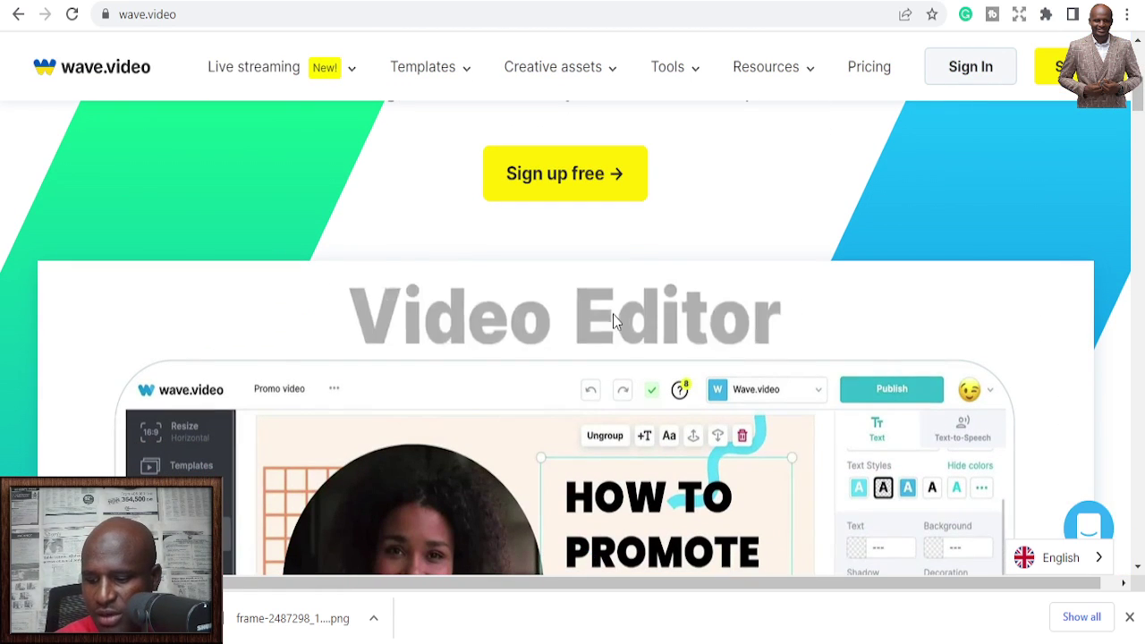
scroll(615, 327, "down", 1)
scroll(572, 340, "down", 10)
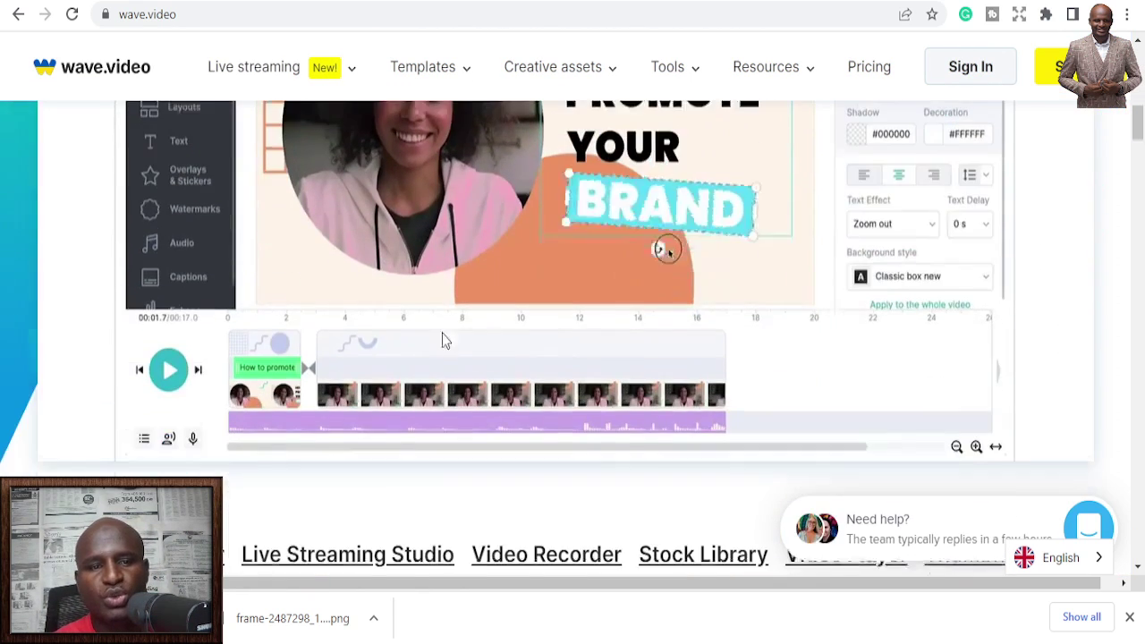
scroll(501, 364, "down", 8)
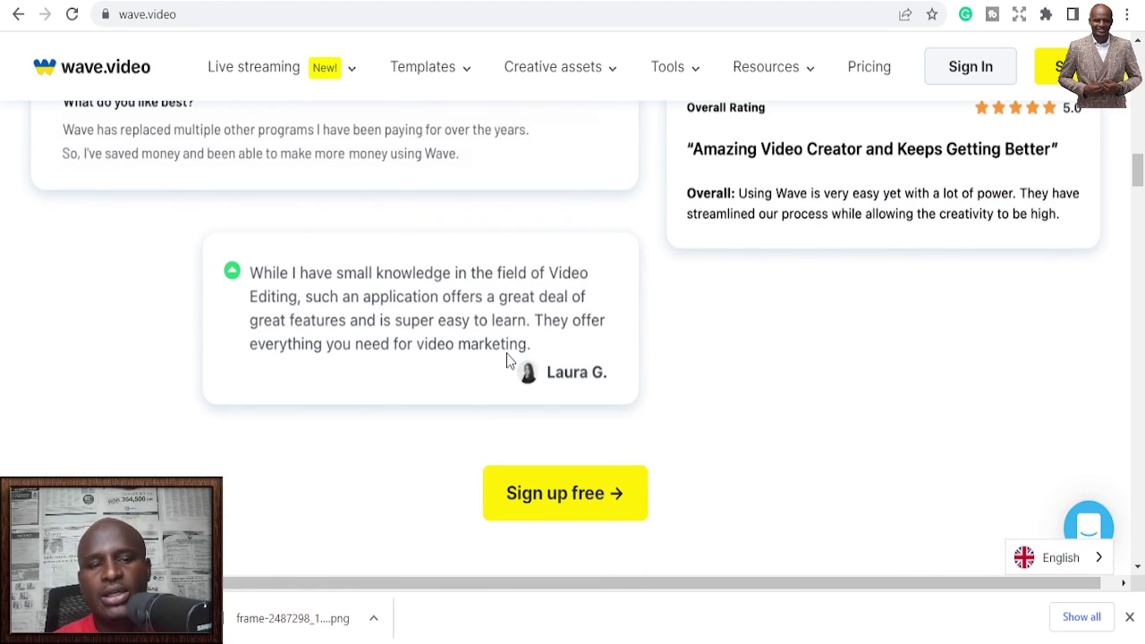
scroll(507, 360, "down", 3)
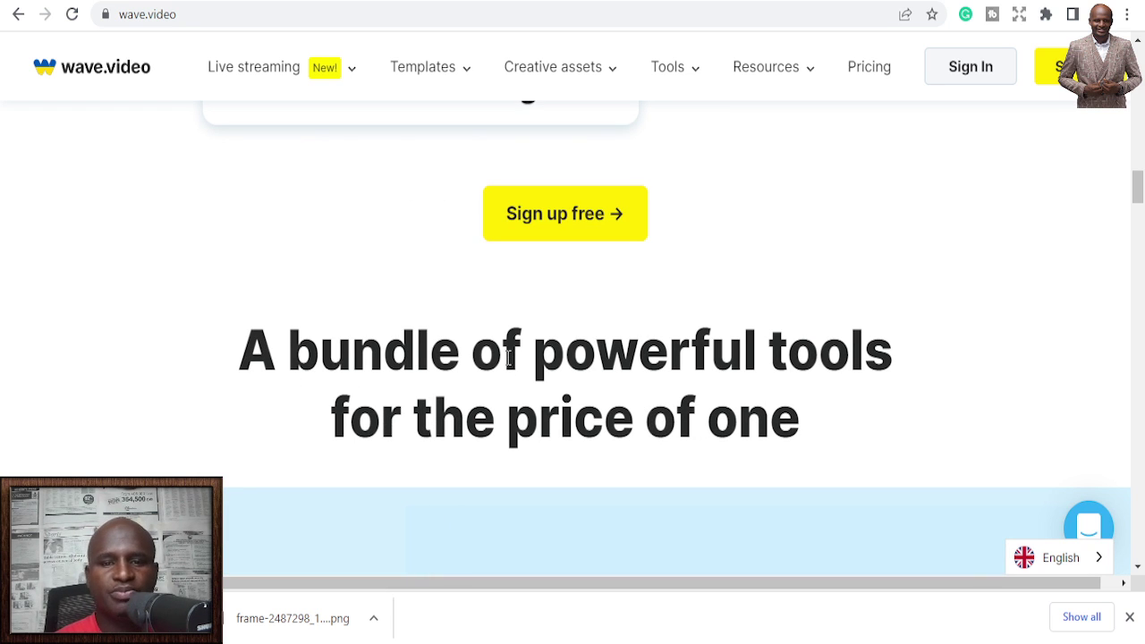
scroll(508, 338, "down", 5)
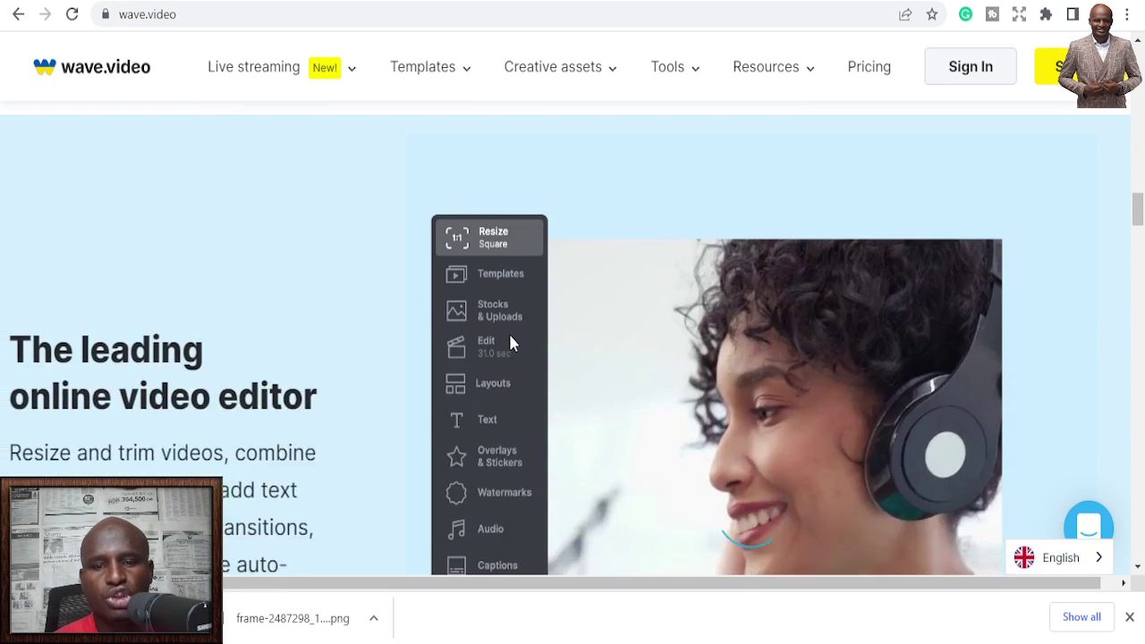
scroll(514, 328, "up", 10)
scroll(538, 271, "up", 3)
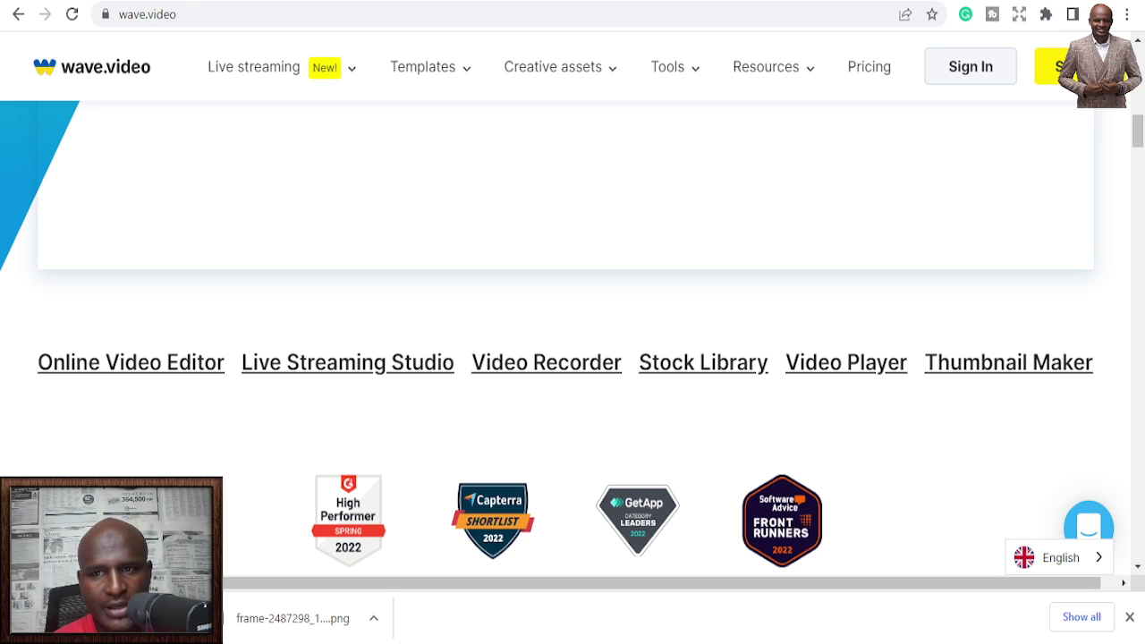
scroll(686, 314, "up", 5)
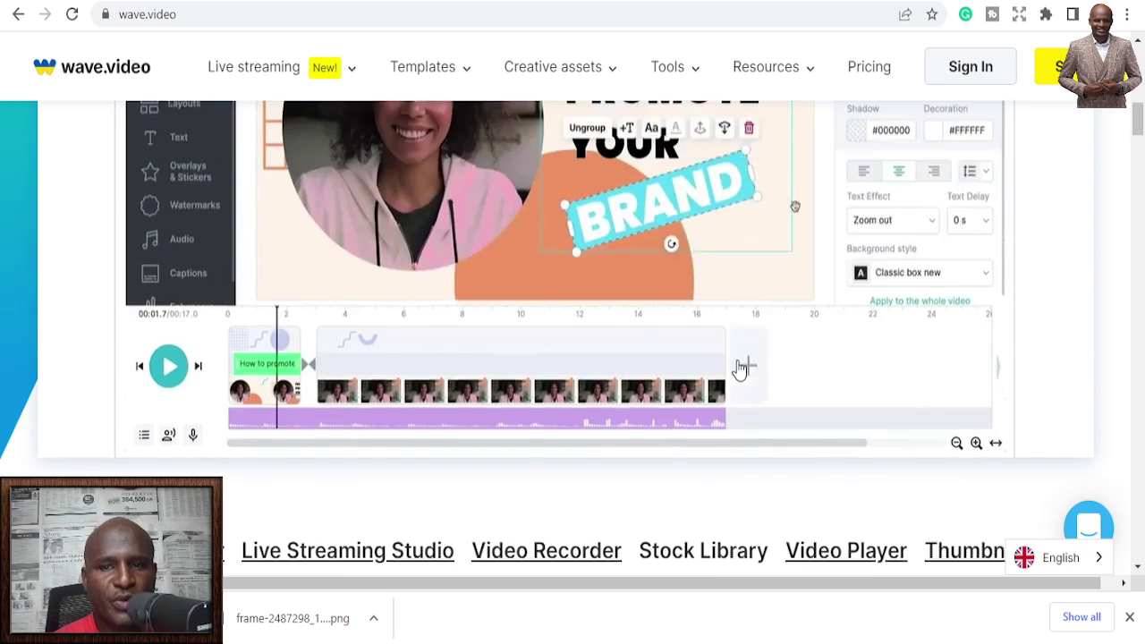
scroll(755, 334, "up", 10)
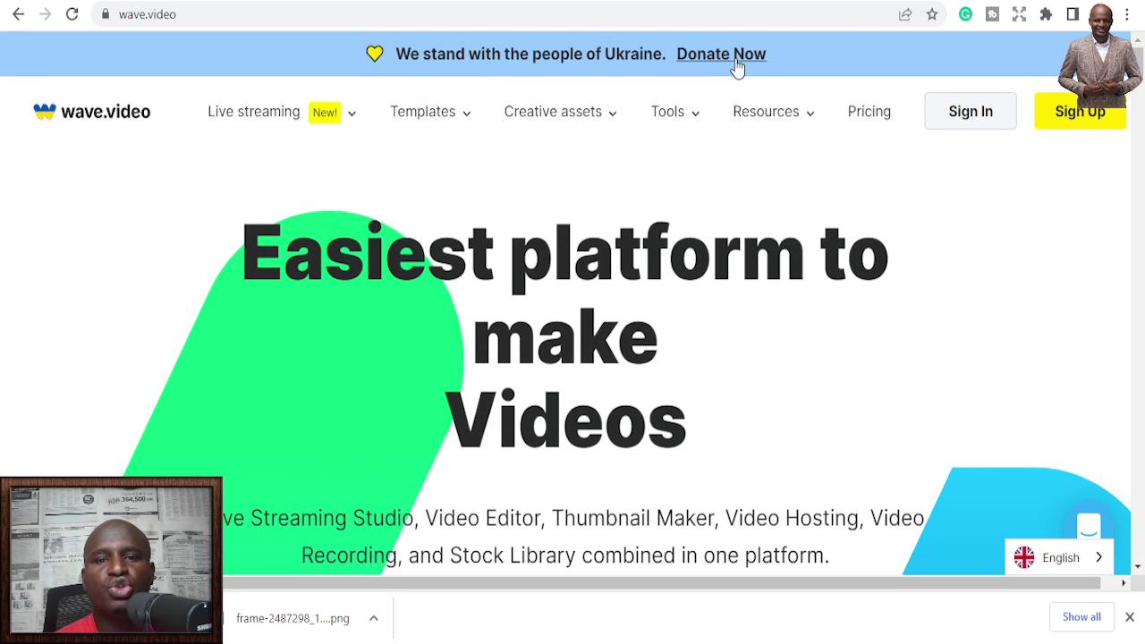
Go to the AIVA website at aiva.ai and look through its homepage
left_click(721, 8)
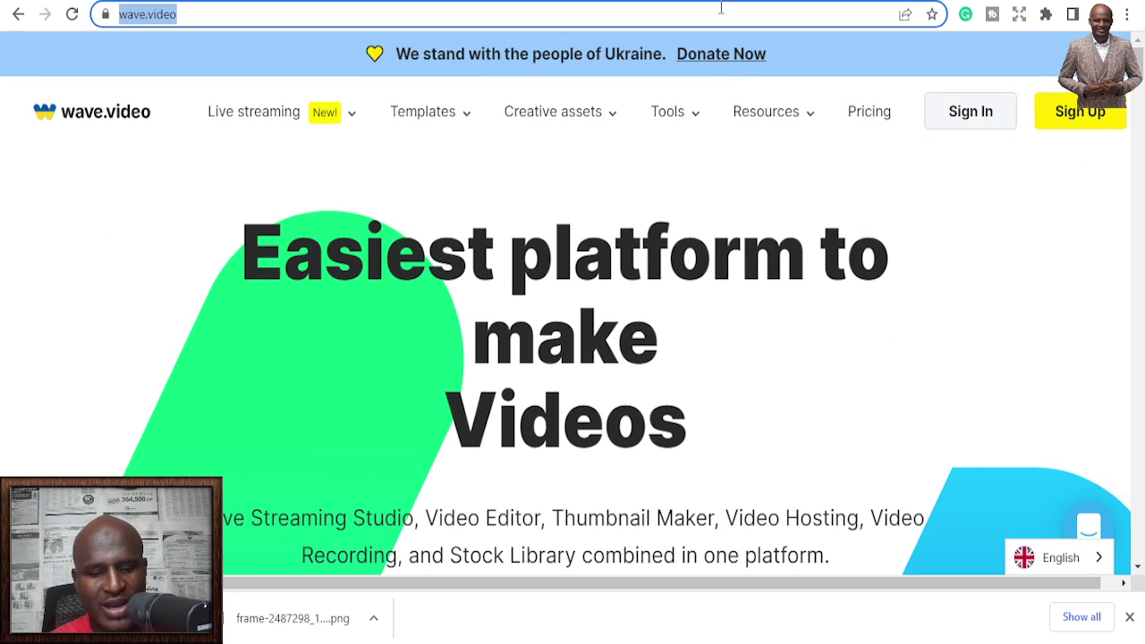
type("aiva.ai")
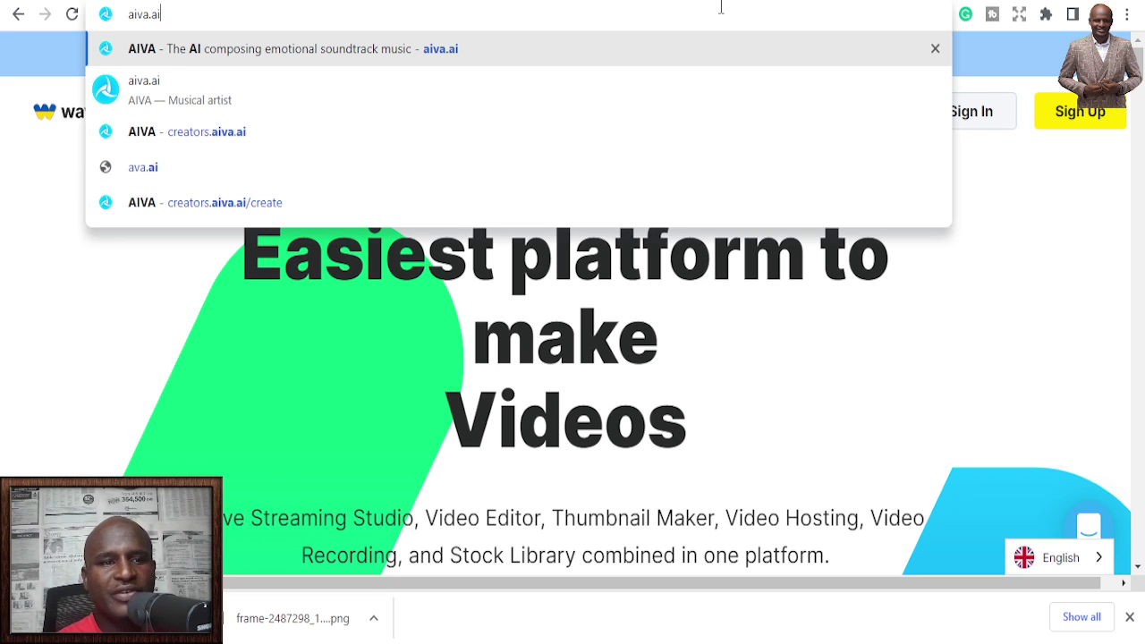
key("Return")
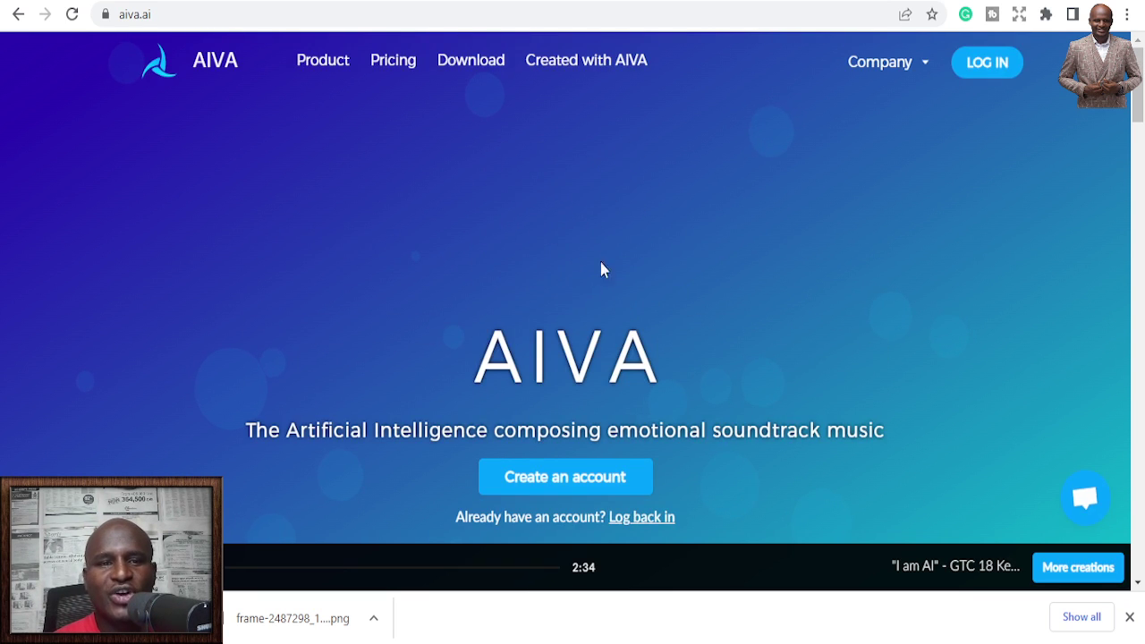
scroll(417, 266, "down", 10)
scroll(421, 256, "up", 3)
scroll(422, 256, "up", 5)
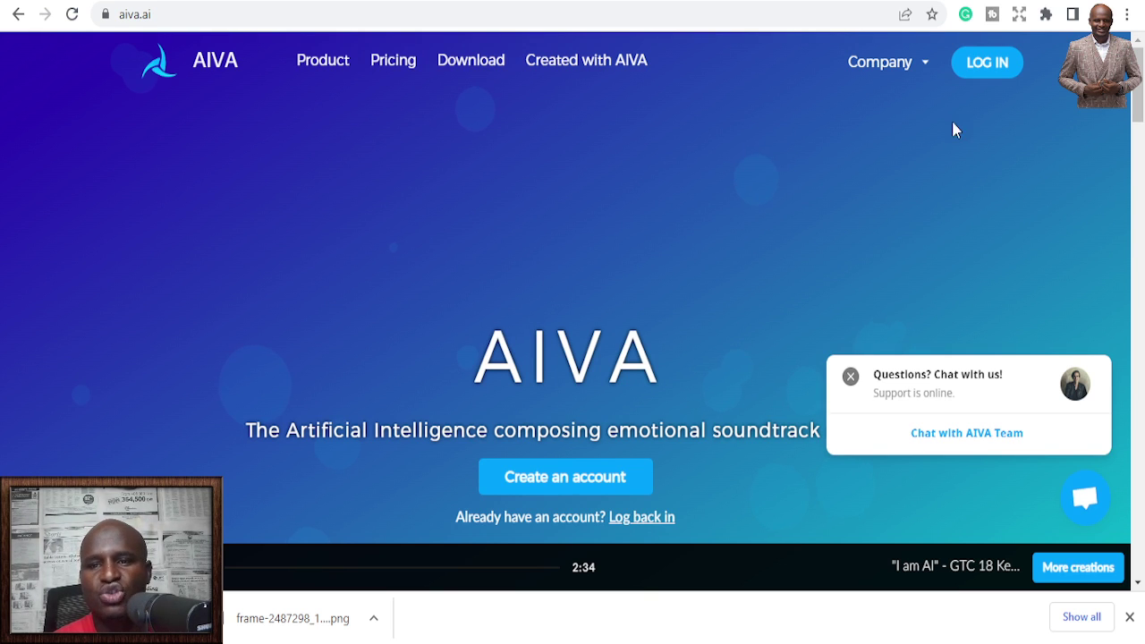
Log in to AIVA, answer the user-type question and dismiss the tutorial offer to reach the compositions list
left_click(966, 69)
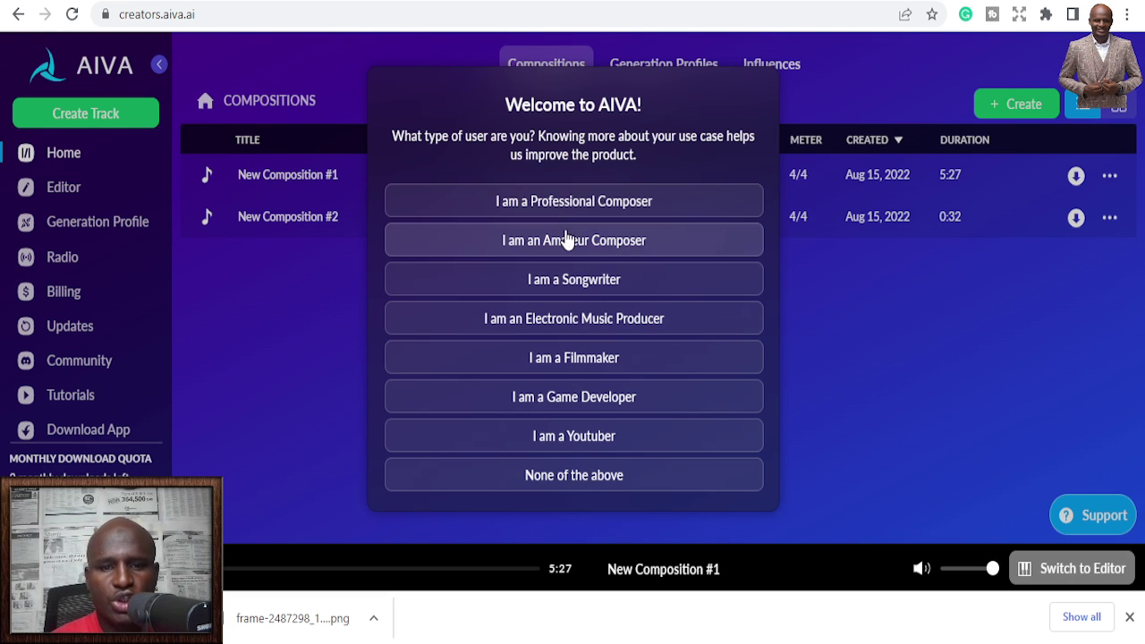
left_click(506, 318)
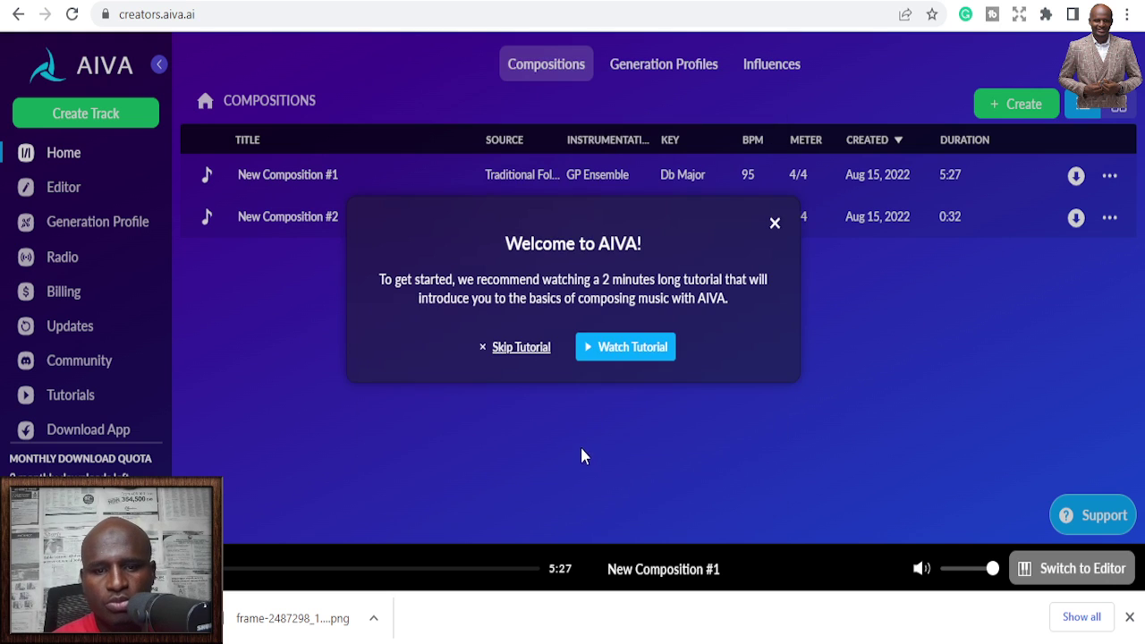
left_click(773, 223)
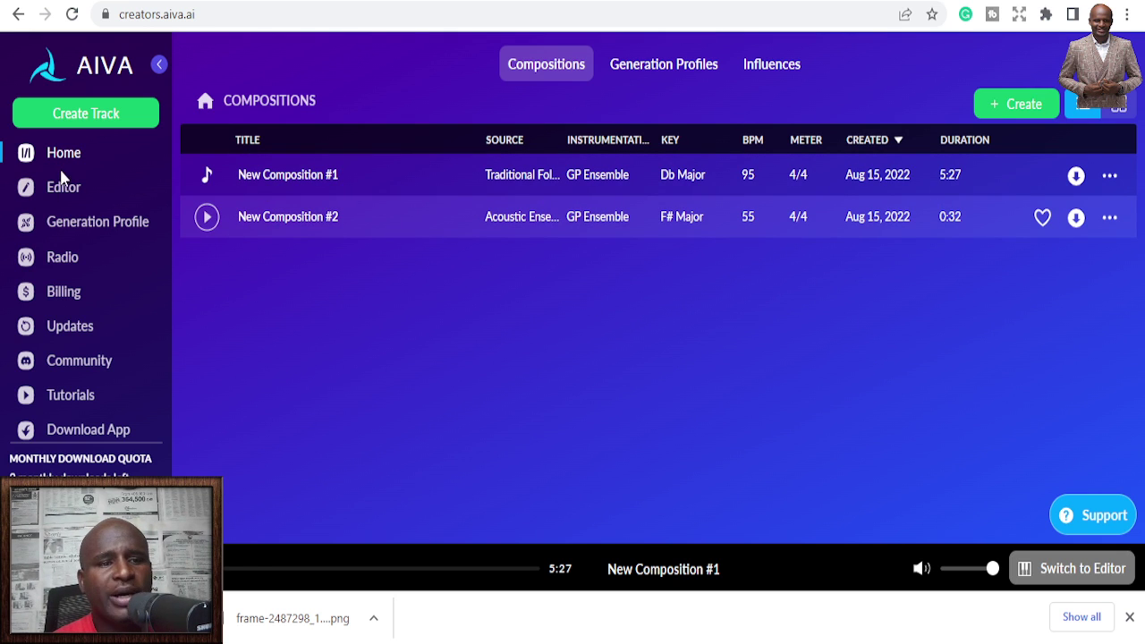
Start a new track and look through the first page of generation profiles in the Profiles Library
left_click(93, 119)
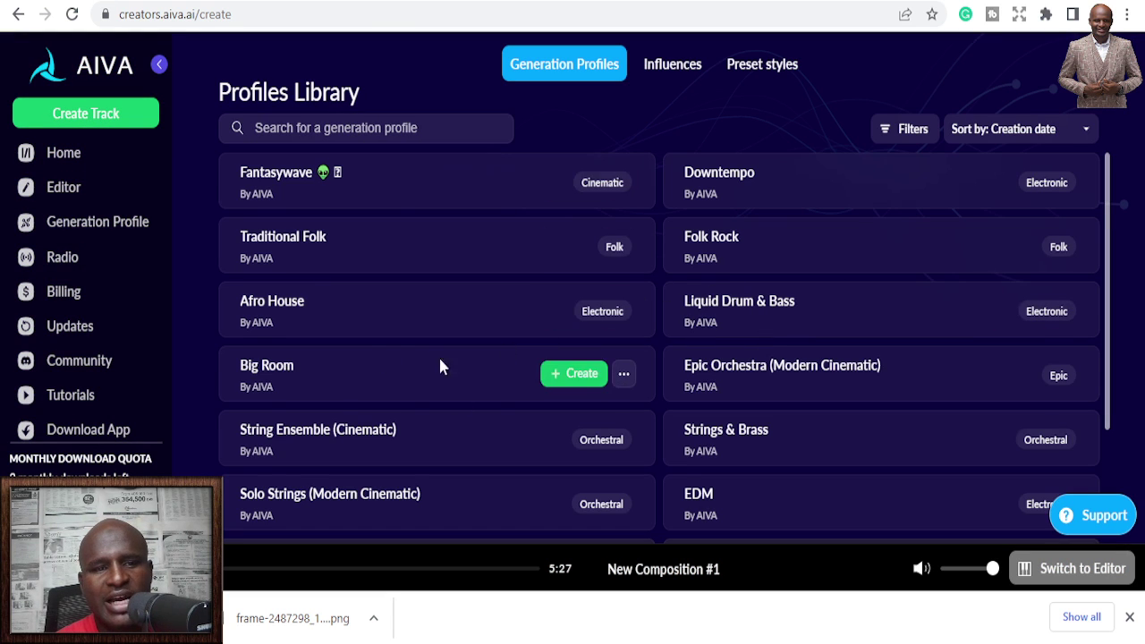
scroll(385, 365, "down", 2)
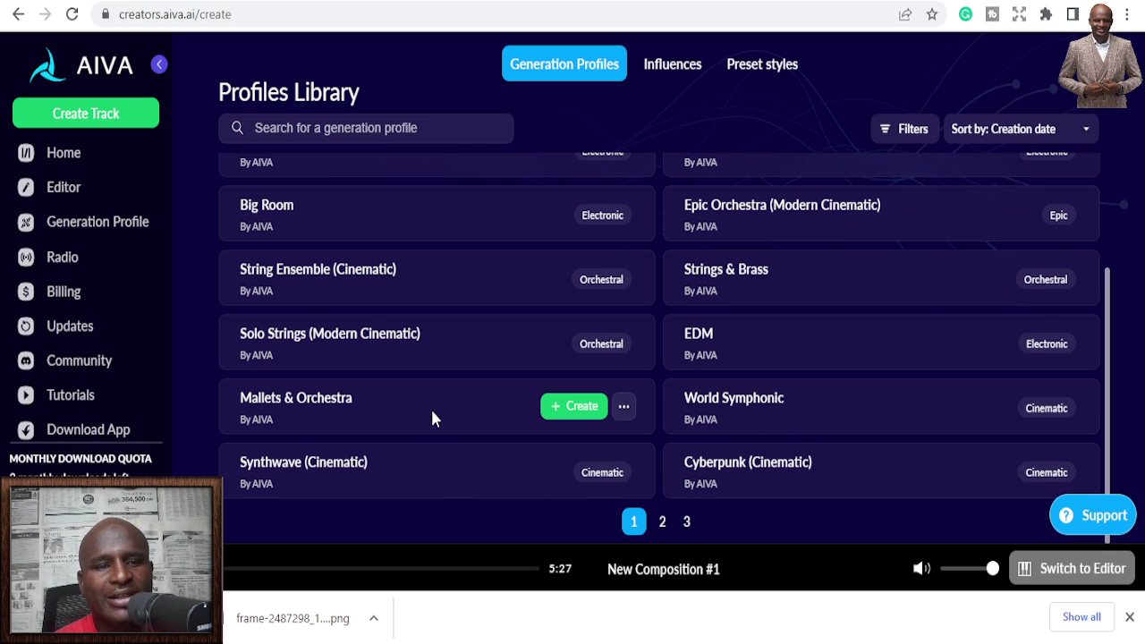
scroll(433, 411, "up", 2)
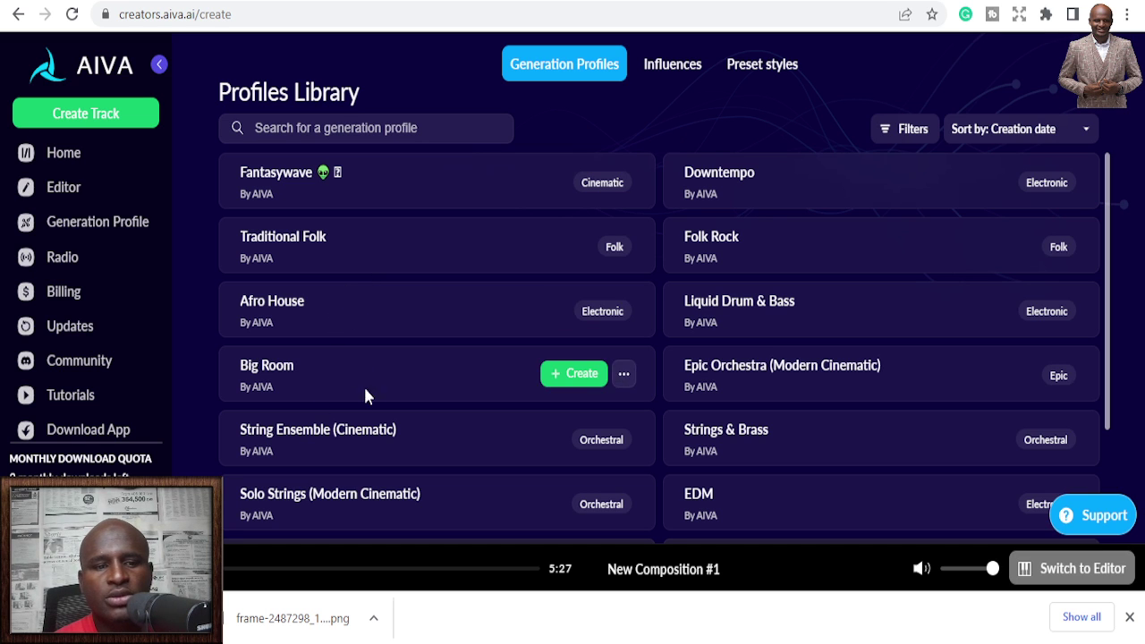
scroll(367, 461, "down", 2)
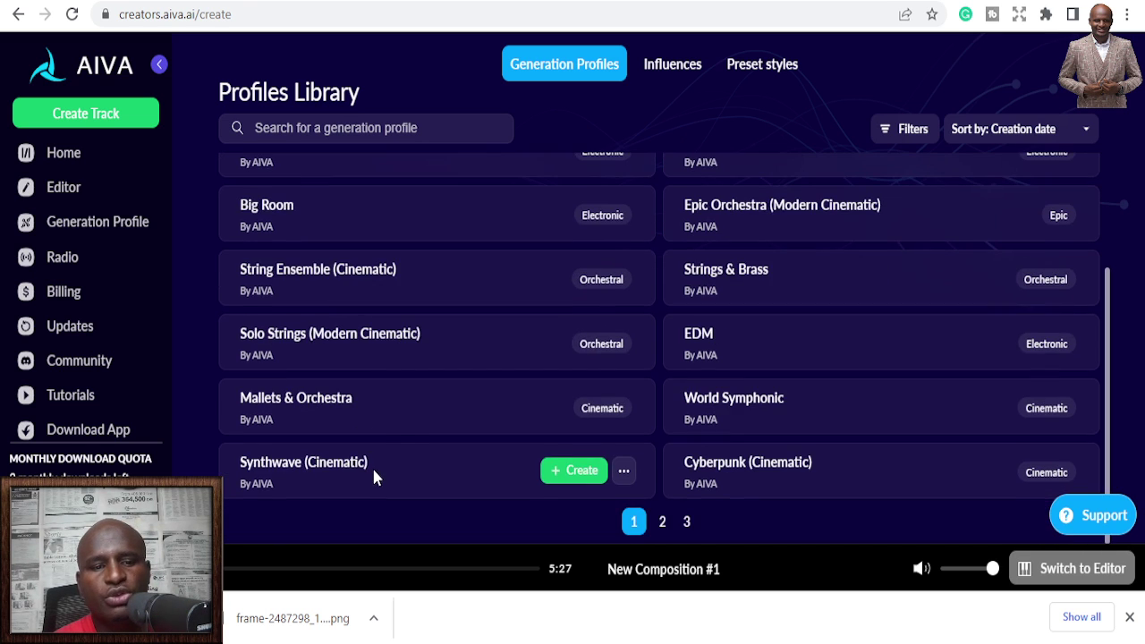
scroll(394, 425, "up", 2)
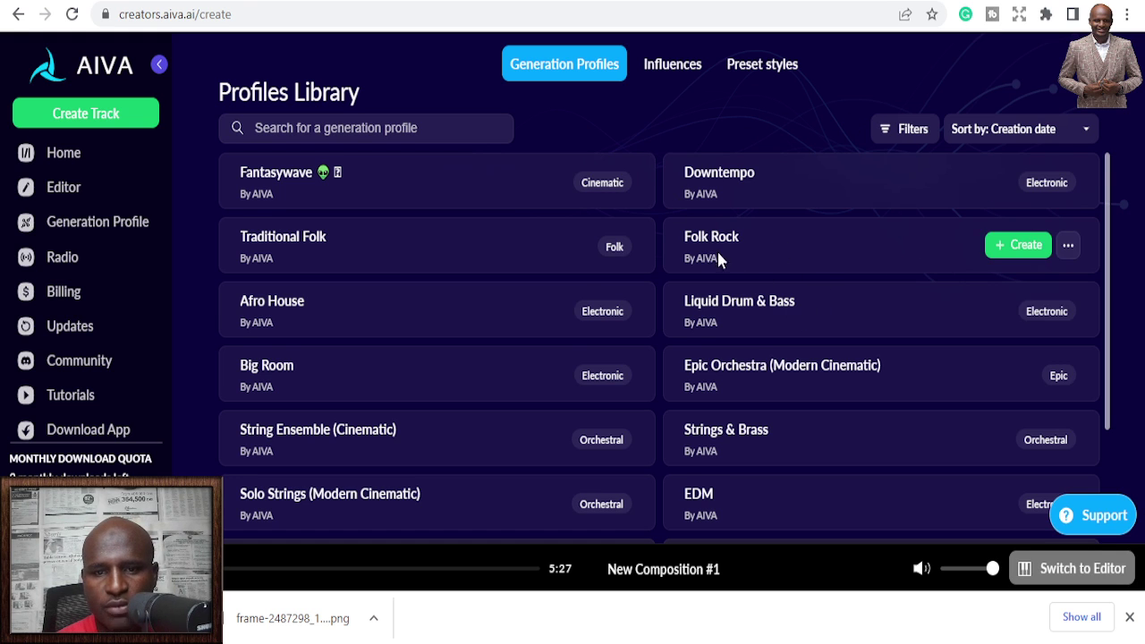
scroll(718, 255, "down", 2)
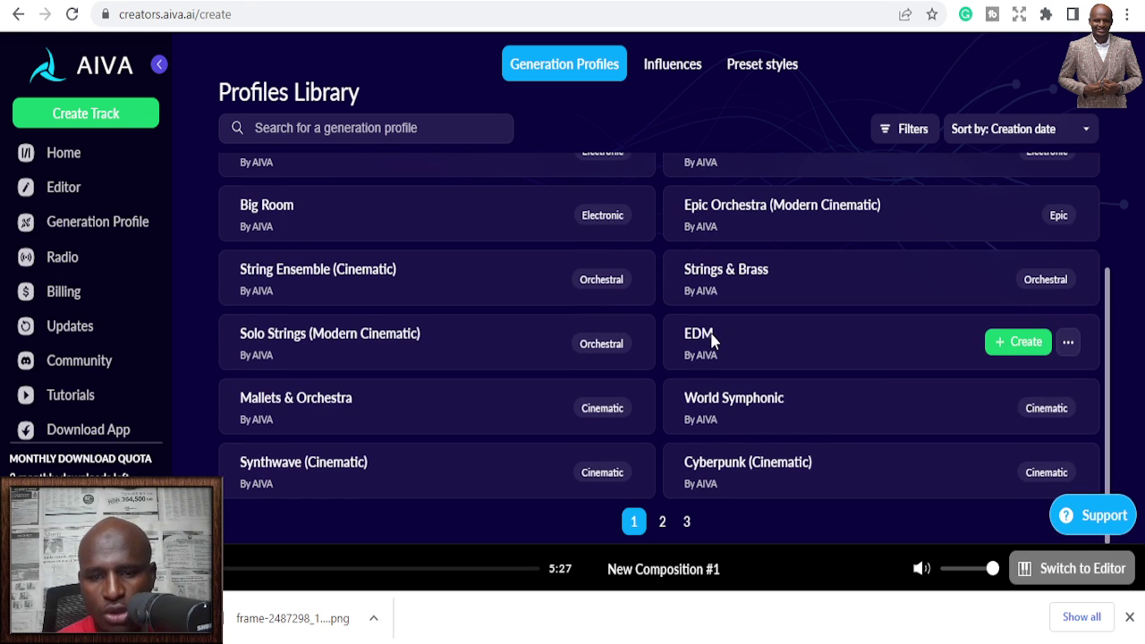
Create a track from the Ambient Acoustic profile on the library's second page and preview the new composition briefly
left_click(675, 526)
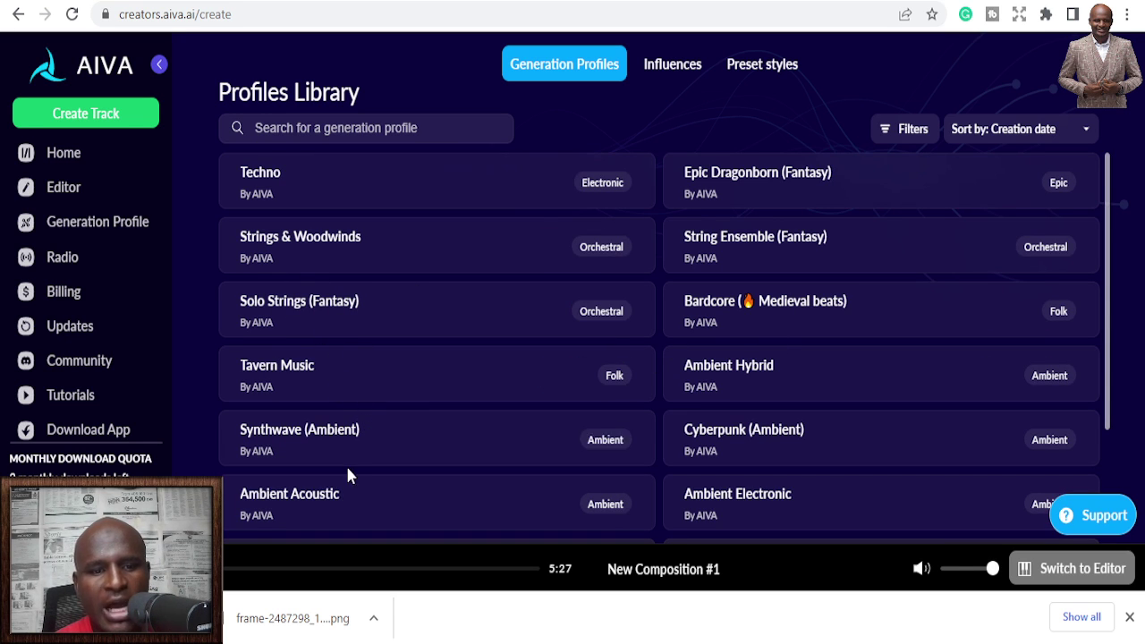
left_click(573, 503)
left_click(551, 376)
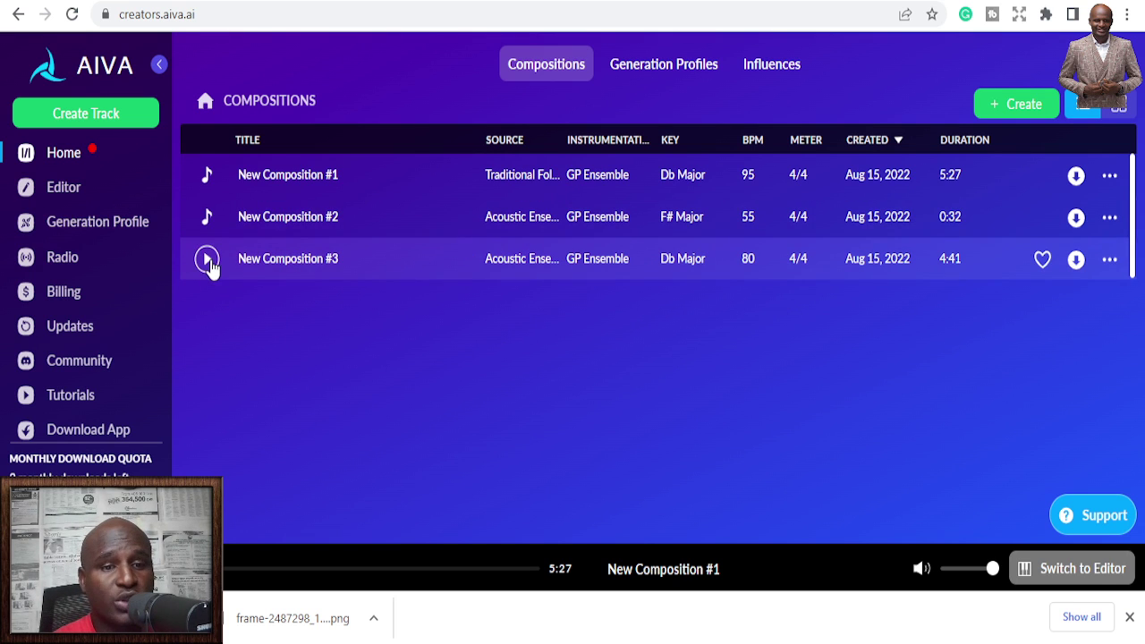
left_click(207, 260)
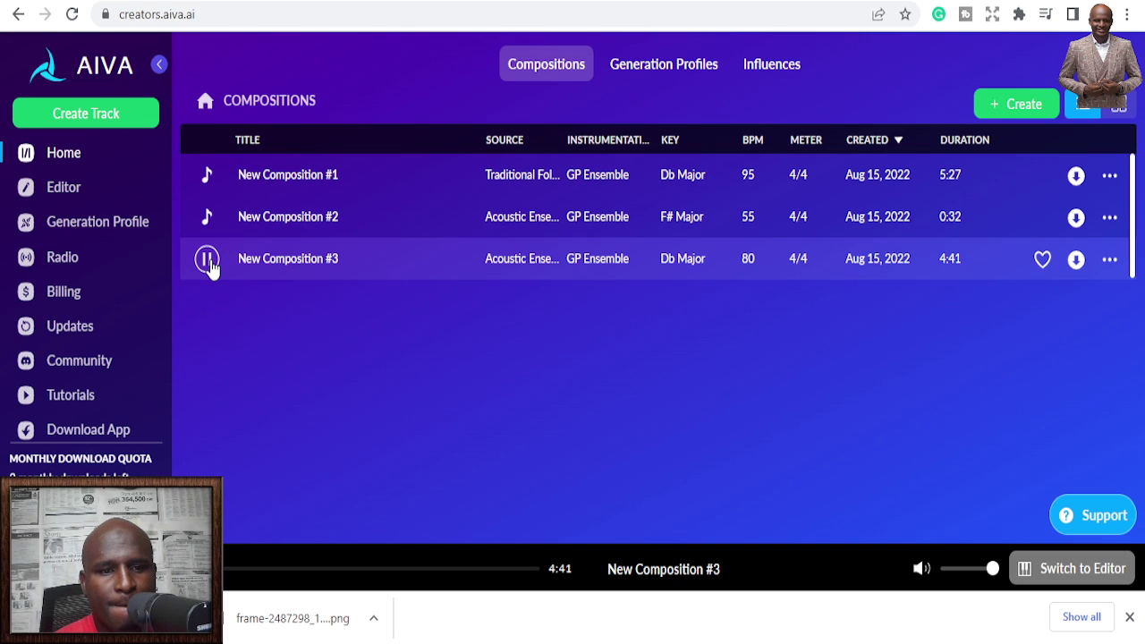
left_click(207, 259)
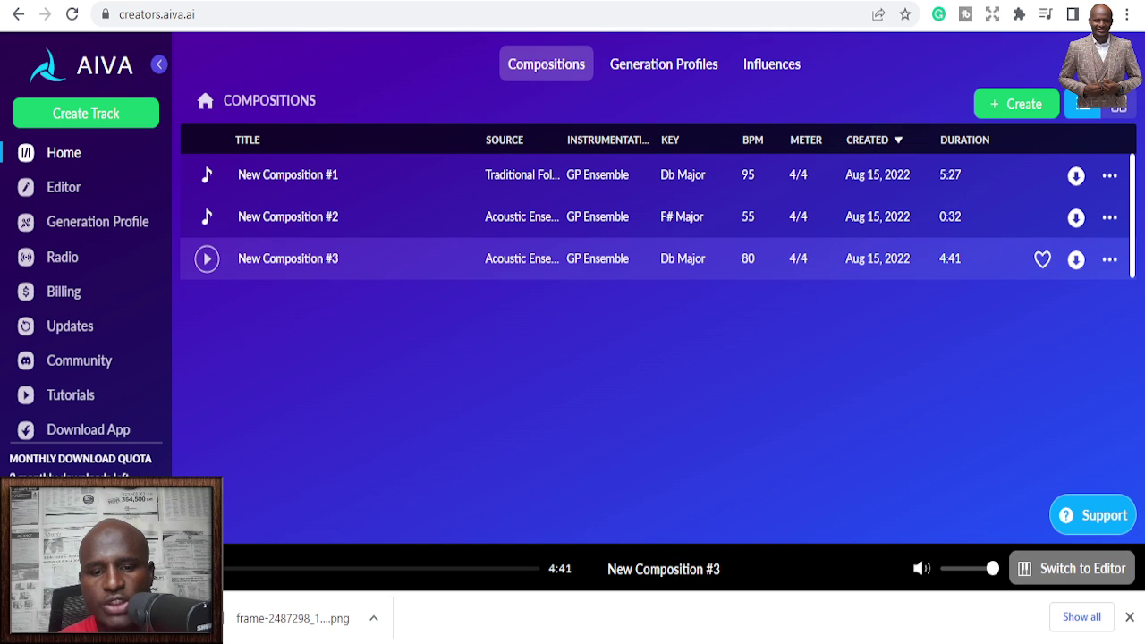
Go to the Soundraw website at soundraw.io and look over its music creation page
left_click(719, 13)
type("soundraw.io")
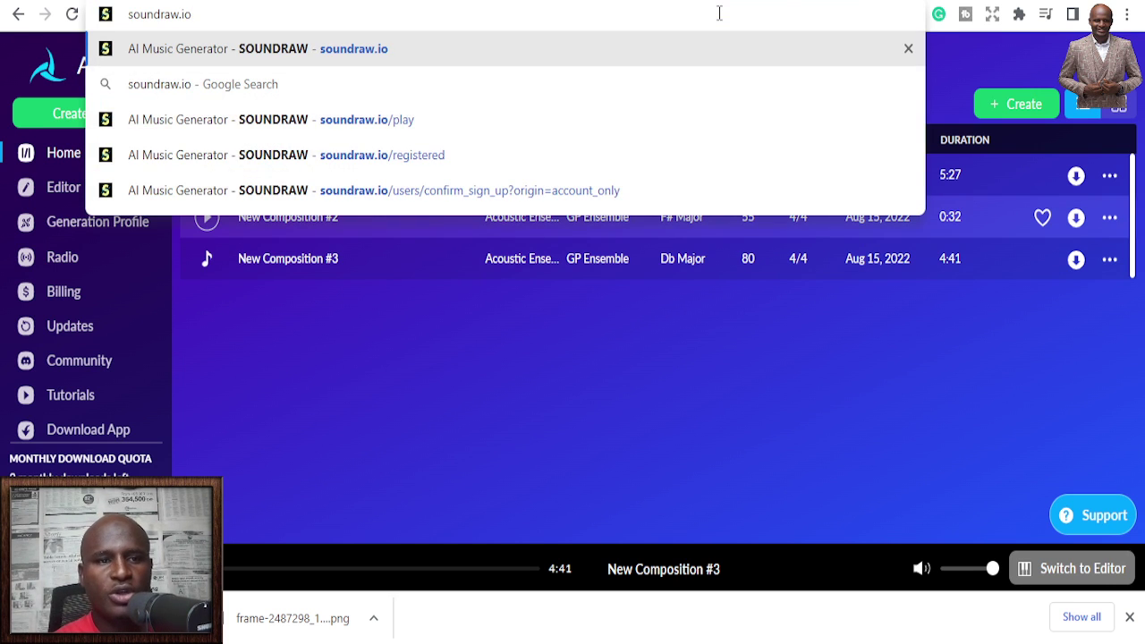
key("Return")
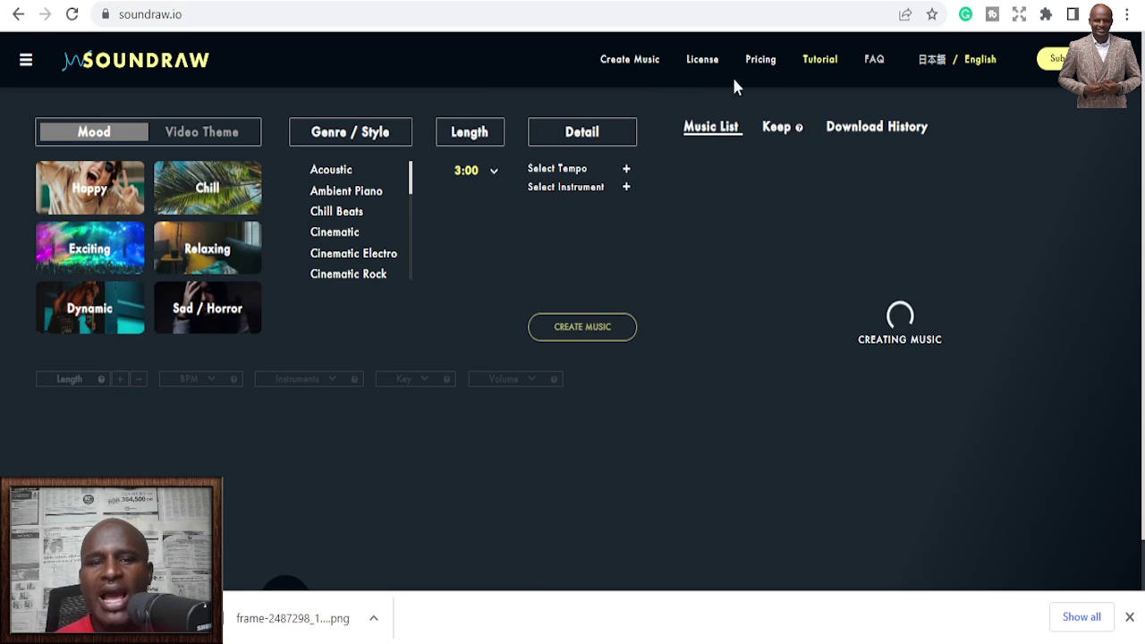
scroll(281, 172, "down", 1)
scroll(354, 192, "up", 1)
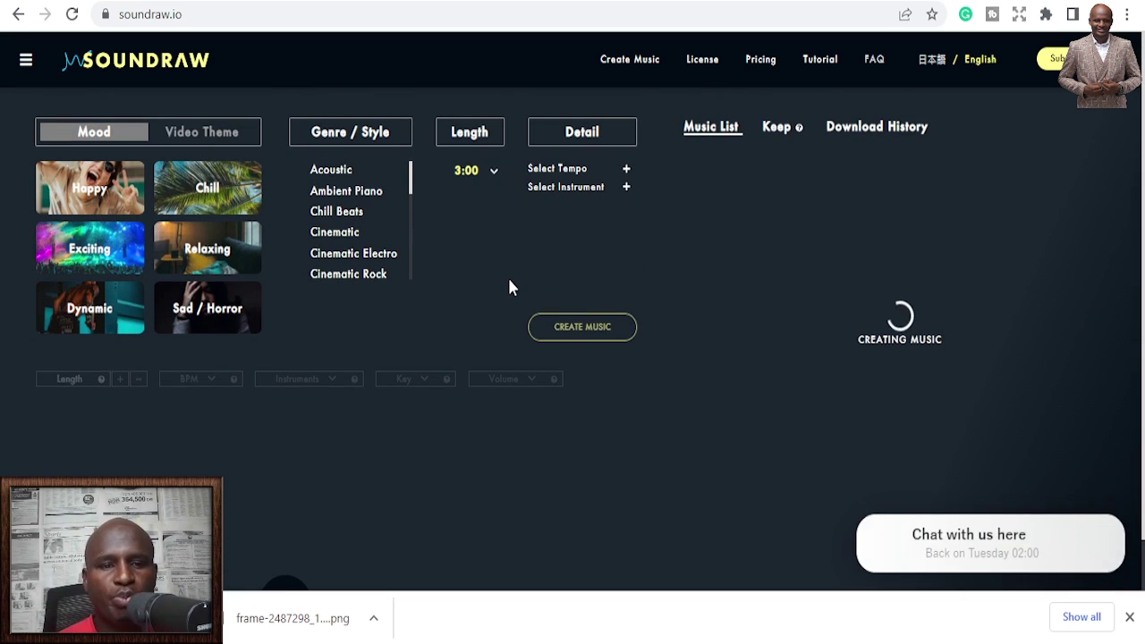
Generate music in the Corporate genre and play the first track of the resulting music list
scroll(349, 268, "down", 1)
scroll(348, 260, "down", 1)
scroll(344, 235, "up", 2)
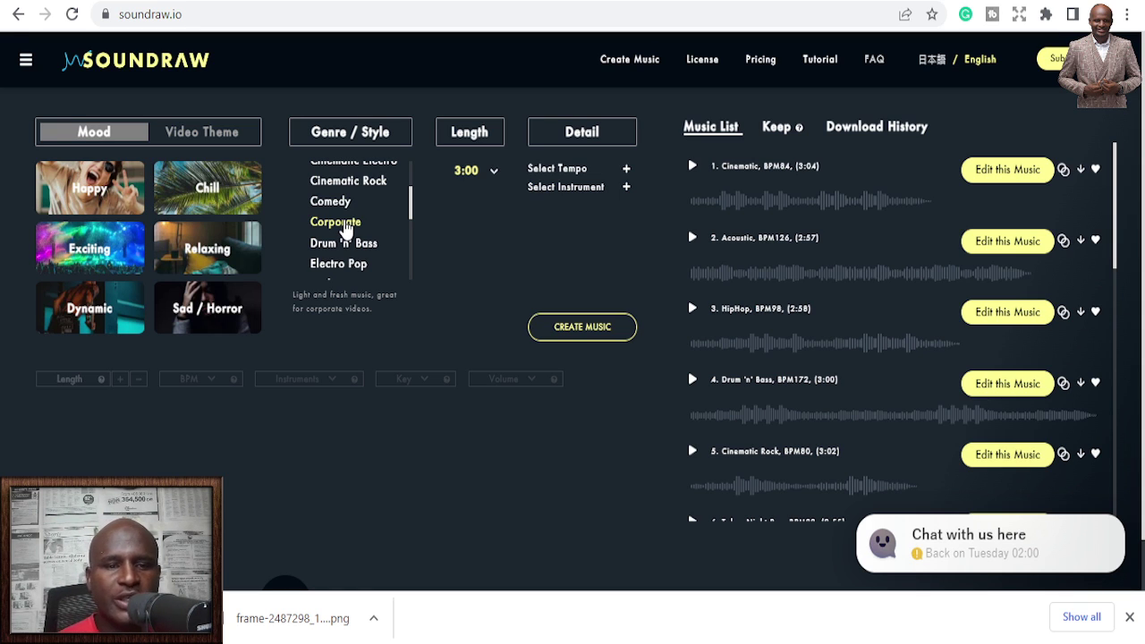
left_click(347, 223)
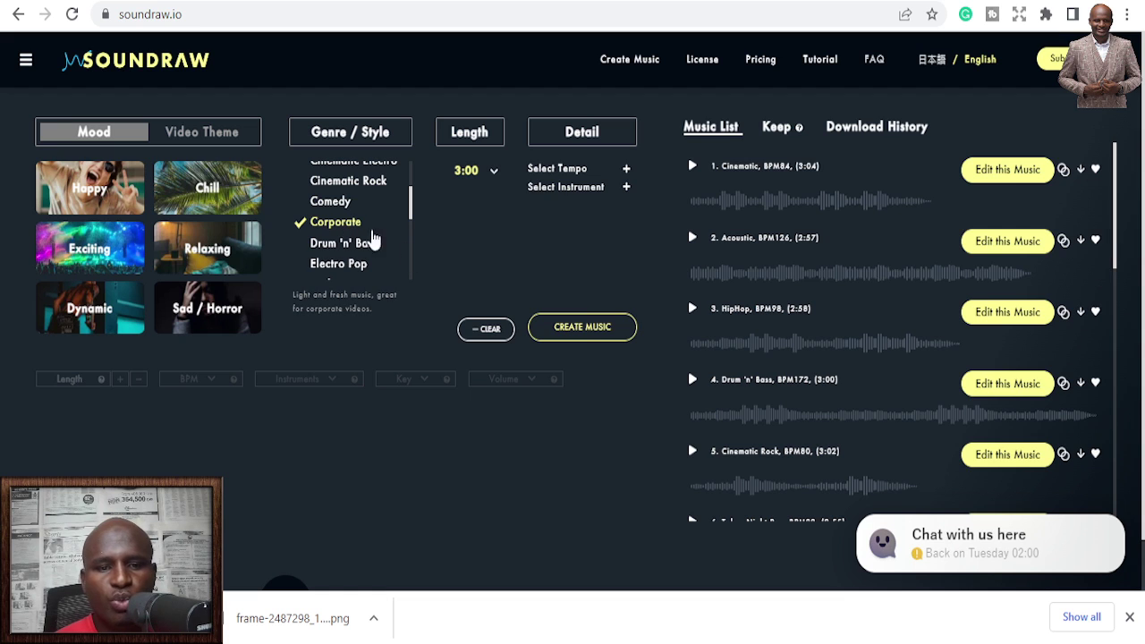
left_click(575, 337)
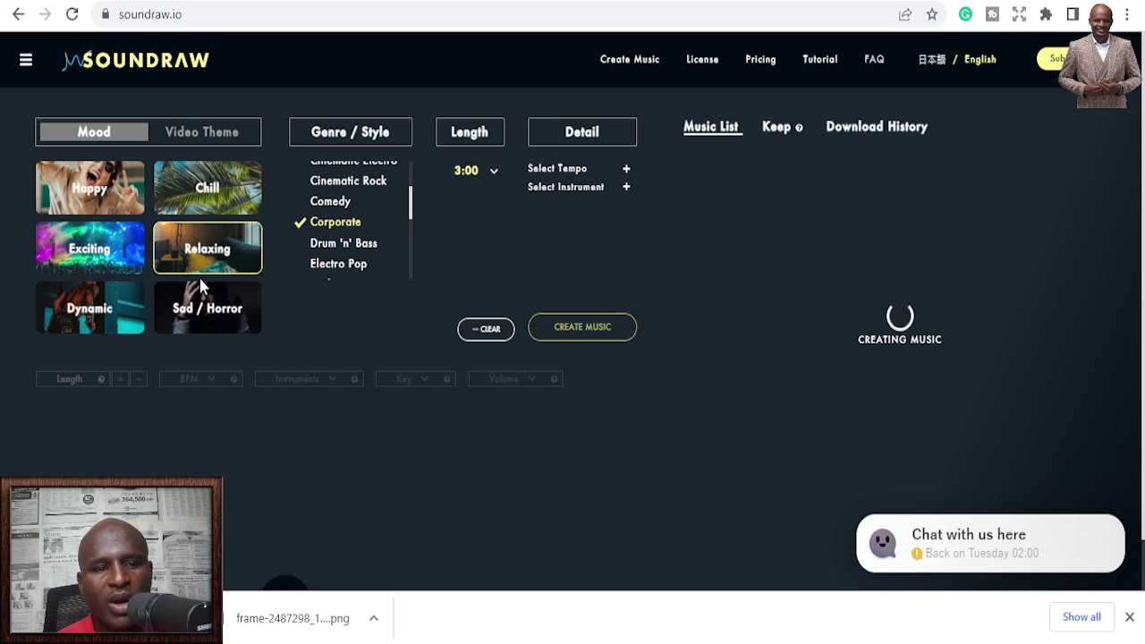
scroll(205, 314, "down", 1)
scroll(204, 313, "up", 1)
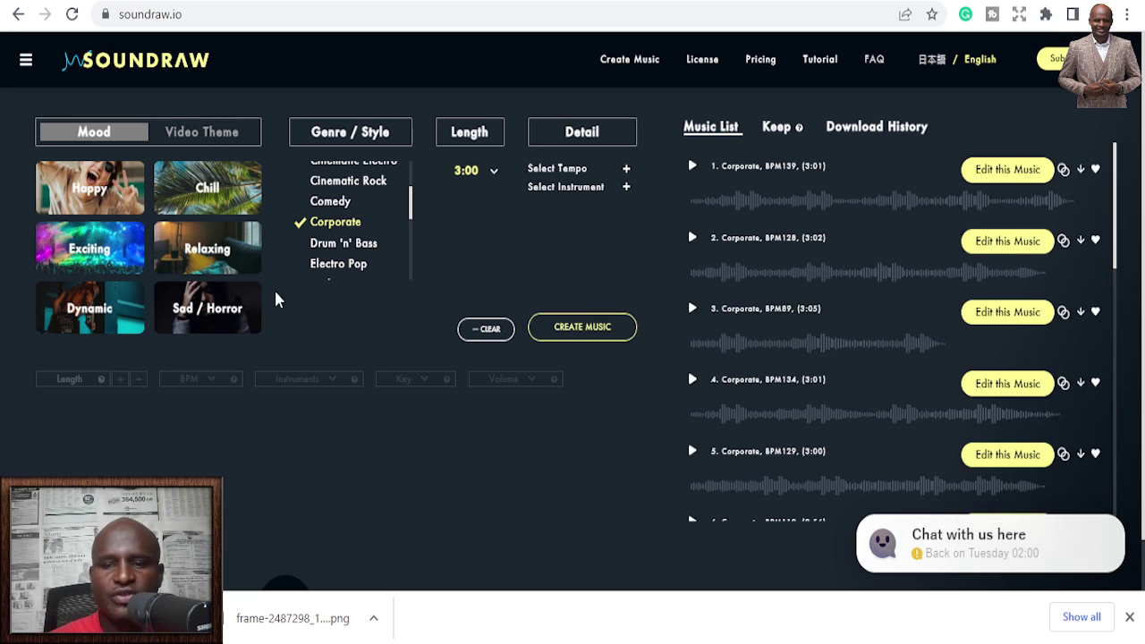
left_click(694, 170)
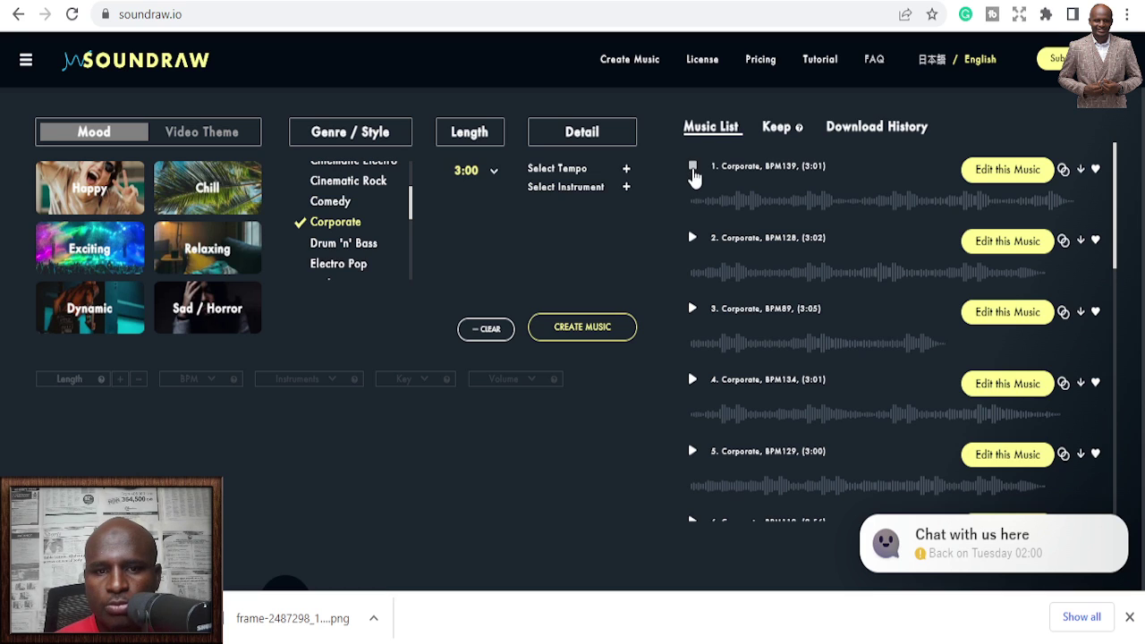
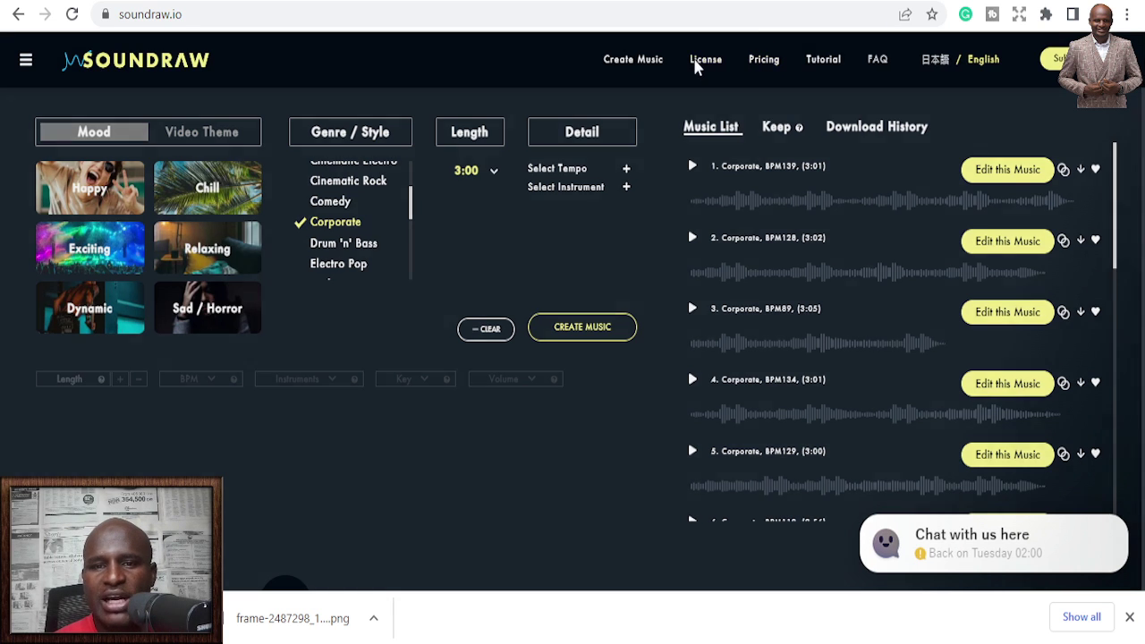
Open Soundraw's license terms and examine the allowed and forbidden uses under Video creations
left_click(700, 61)
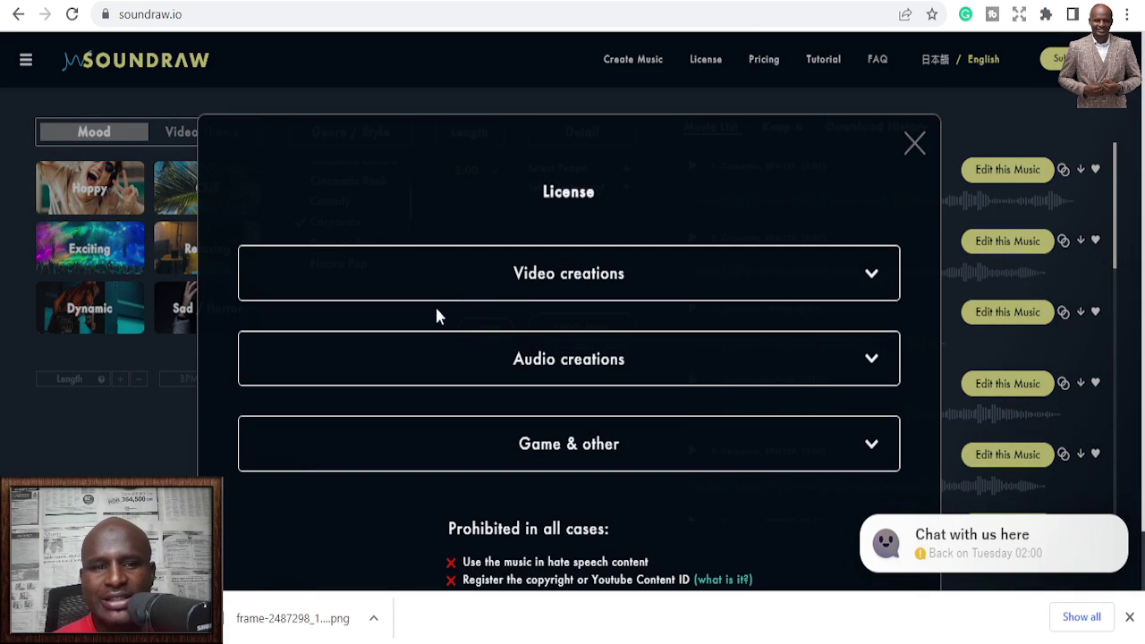
left_click(862, 266)
scroll(307, 230, "down", 3)
scroll(343, 299, "up", 1)
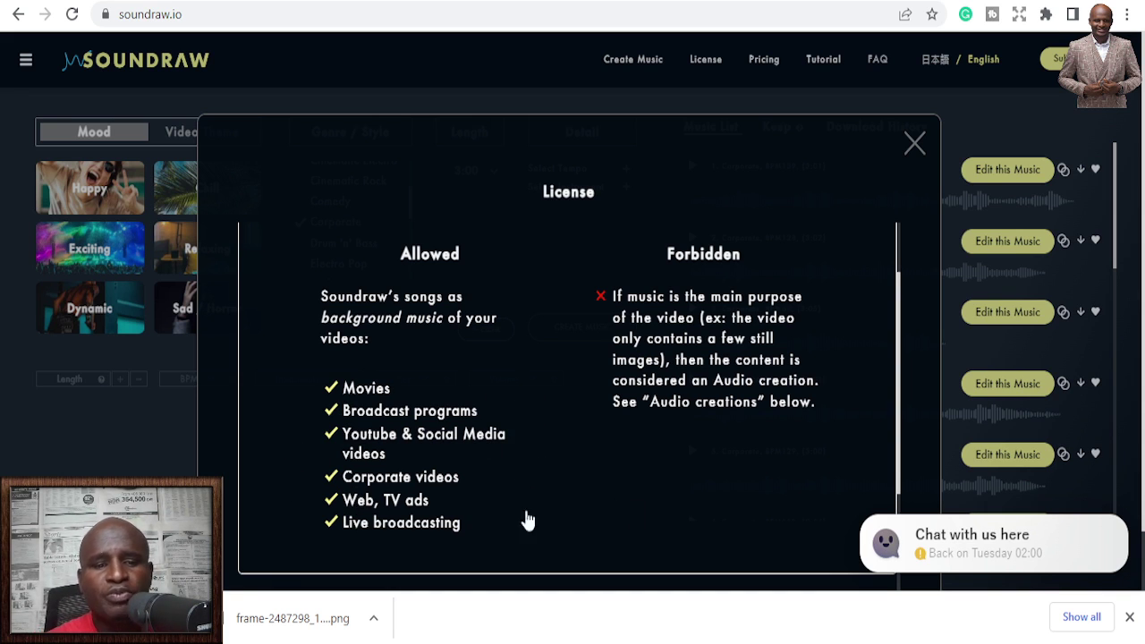
scroll(679, 401, "down", 1)
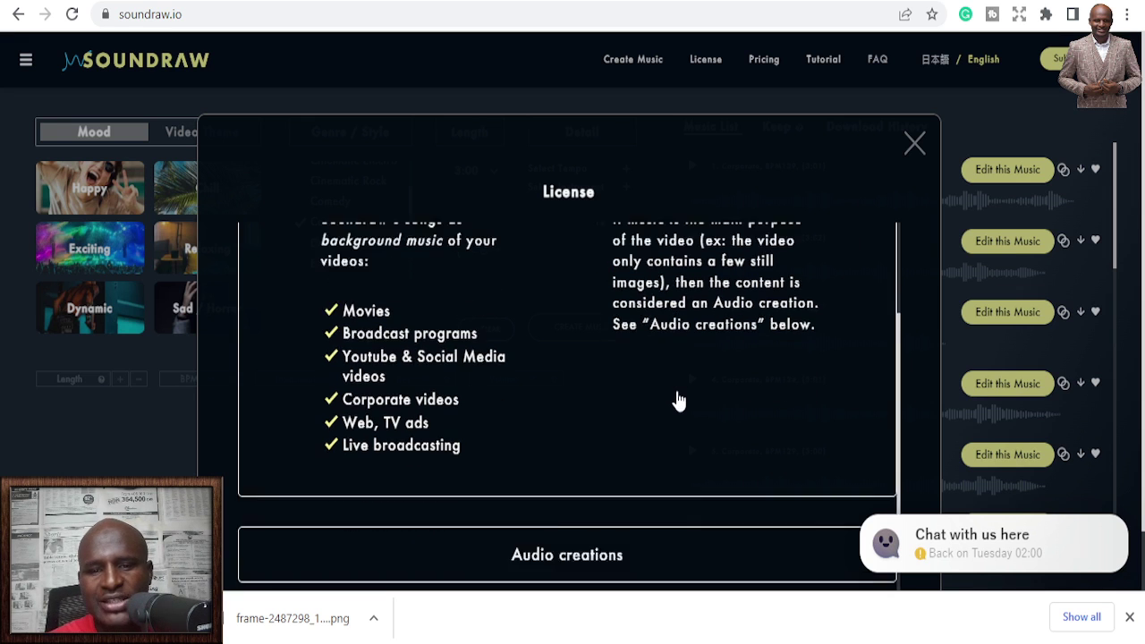
scroll(677, 401, "up", 2)
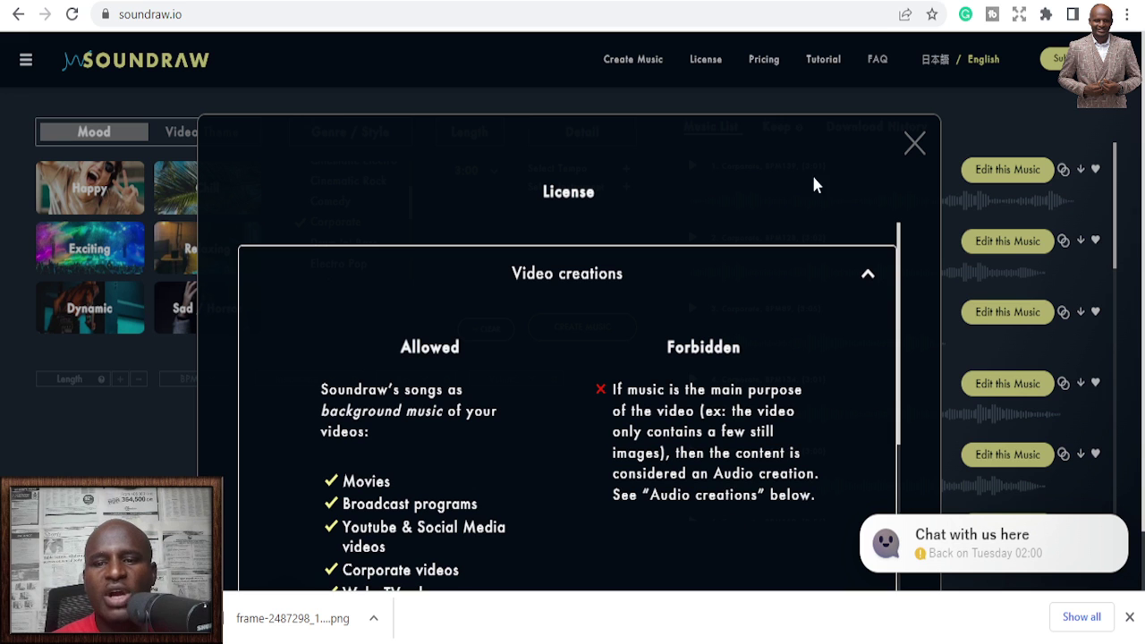
Expand the Audio creations license section and examine its allowed, forbidden and conditional uses
scroll(815, 346, "down", 4)
left_click(707, 368)
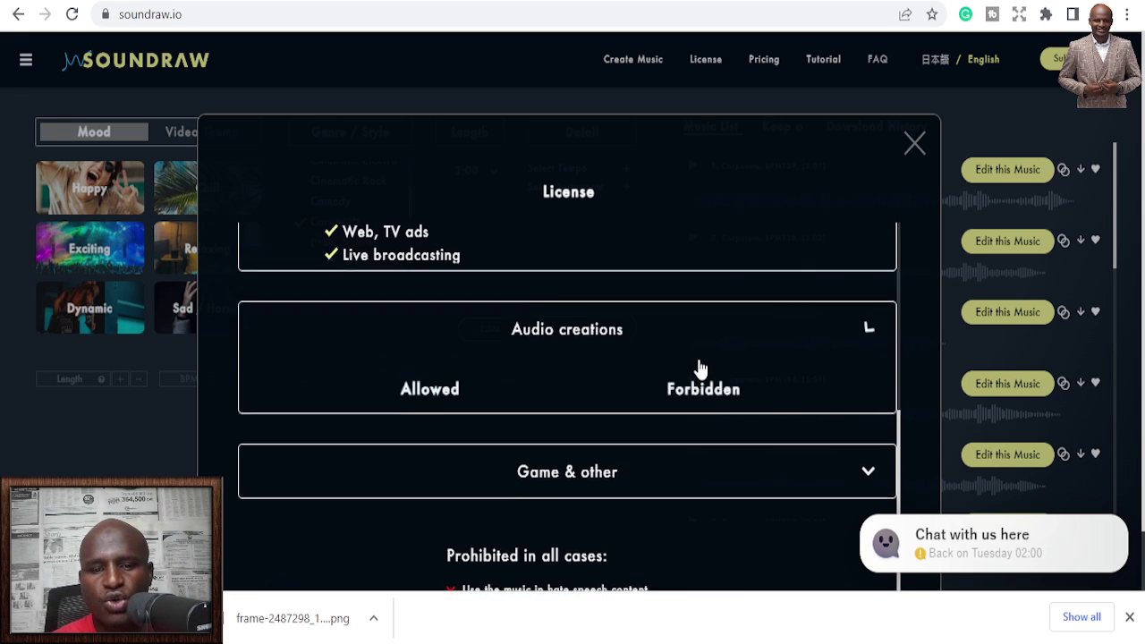
scroll(698, 367, "down", 2)
scroll(685, 433, "up", 1)
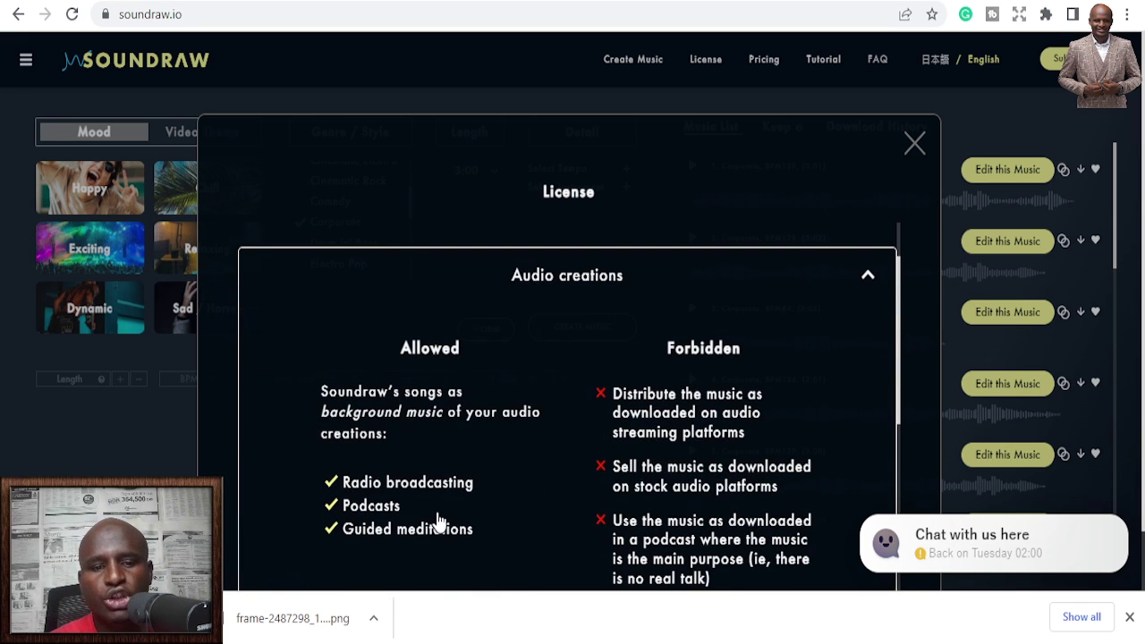
scroll(475, 550, "down", 3)
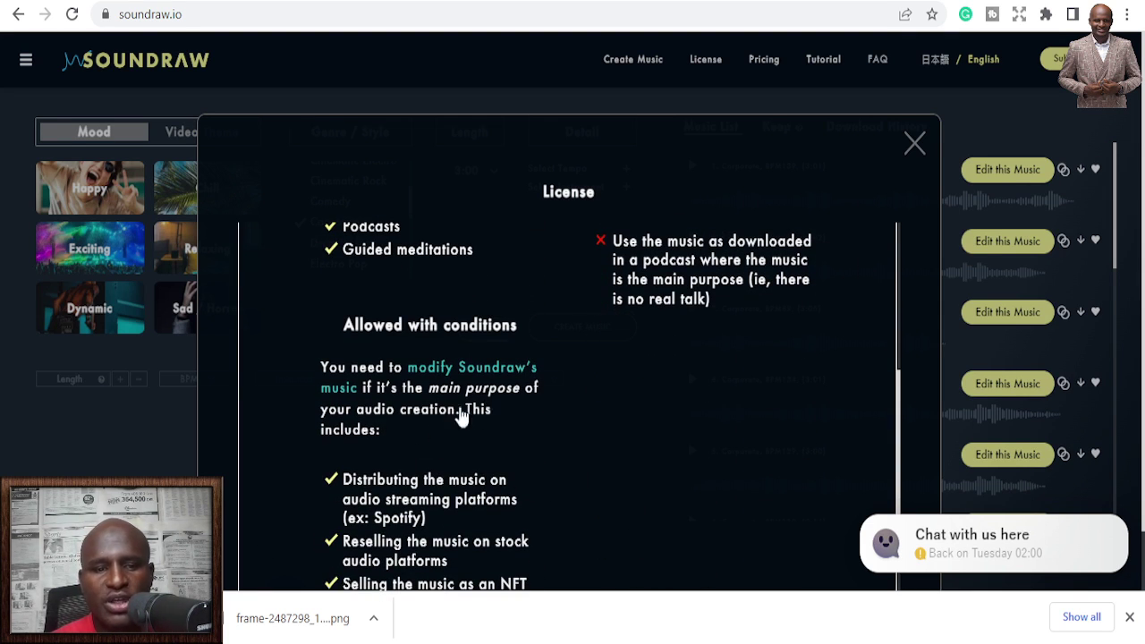
scroll(577, 436, "down", 2)
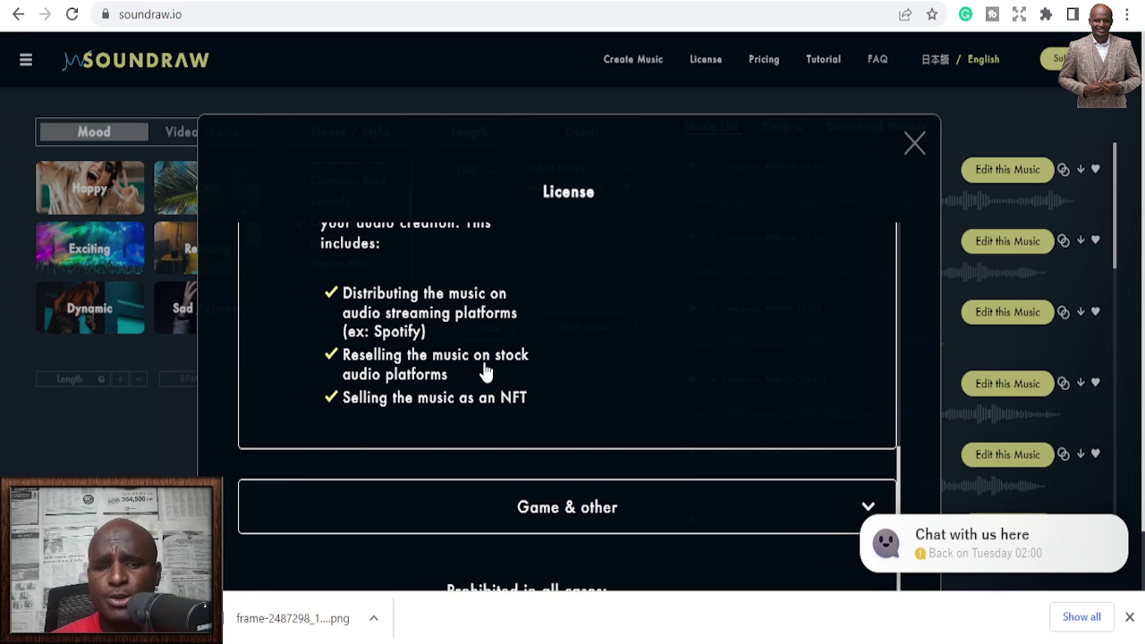
scroll(486, 369, "down", 1)
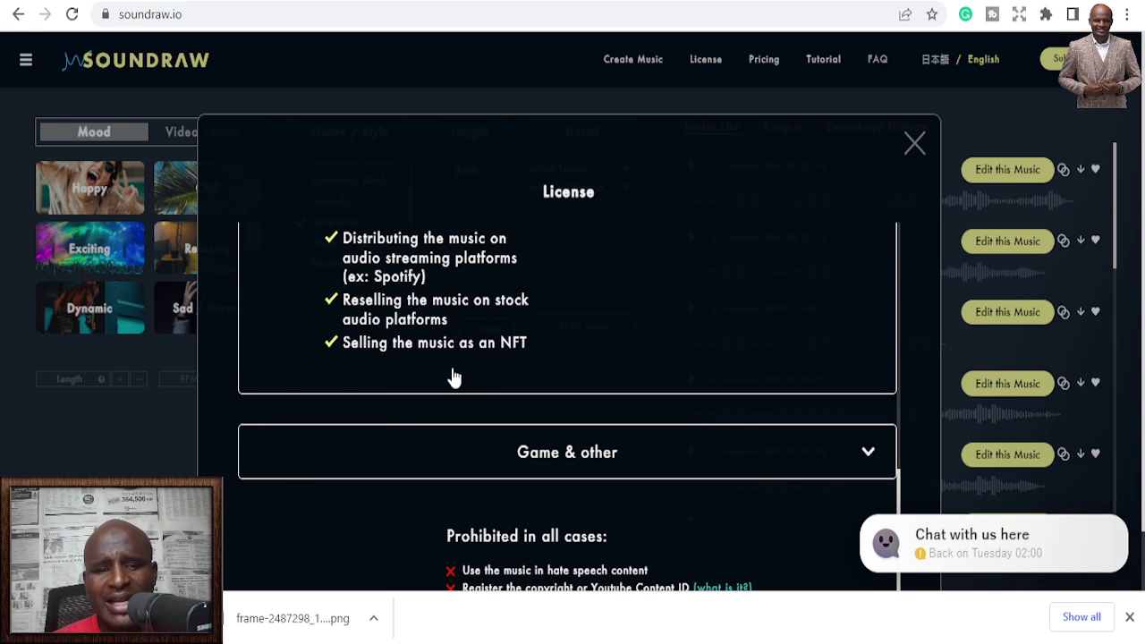
Review the allowed and forbidden uses under Audio creations once more and close the license terms
scroll(647, 368, "up", 1)
scroll(647, 368, "up", 4)
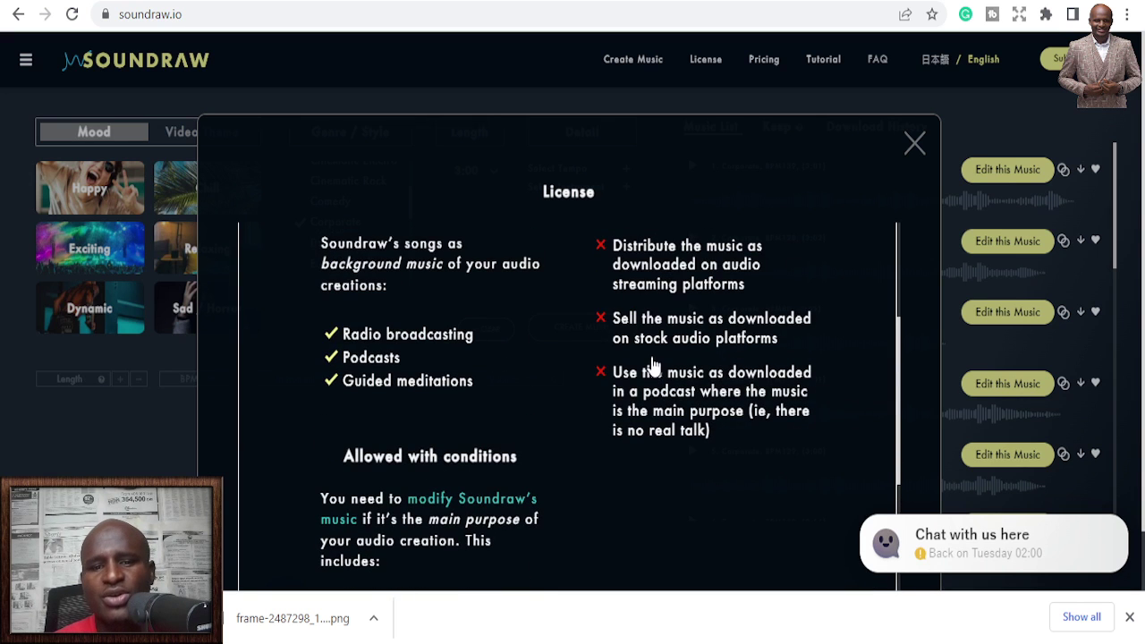
scroll(576, 421, "up", 2)
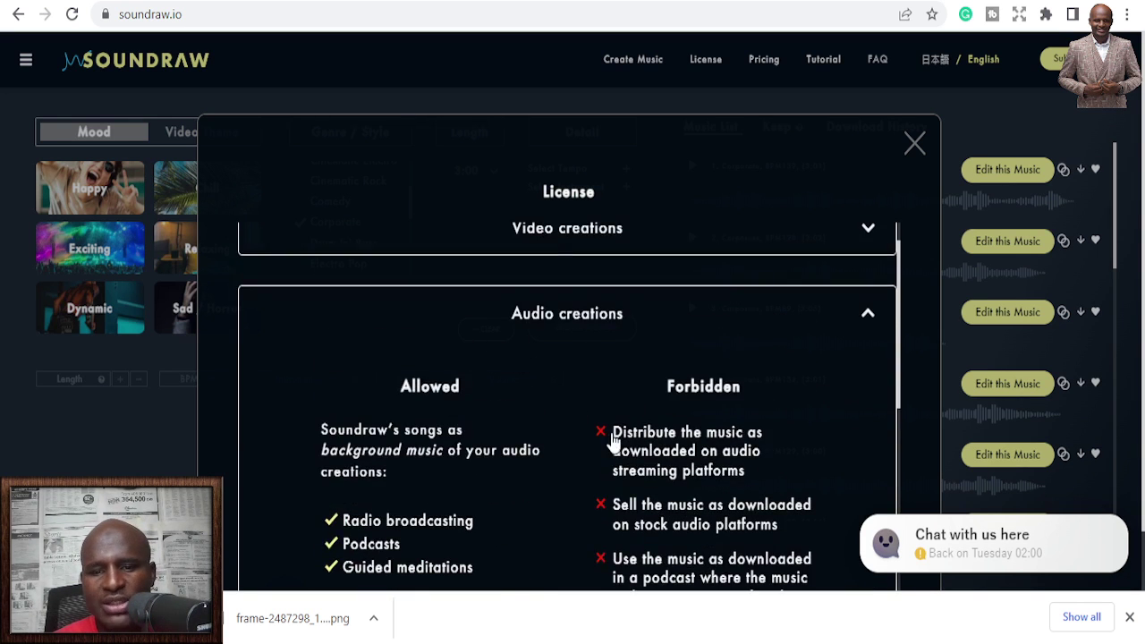
scroll(600, 439, "down", 1)
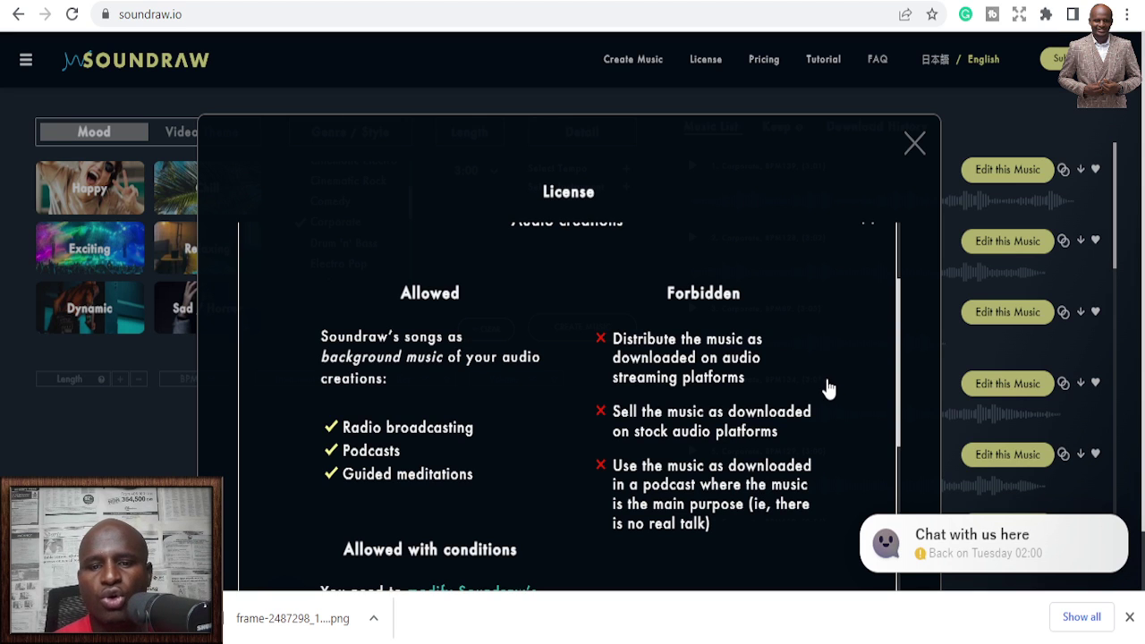
scroll(756, 412, "down", 1)
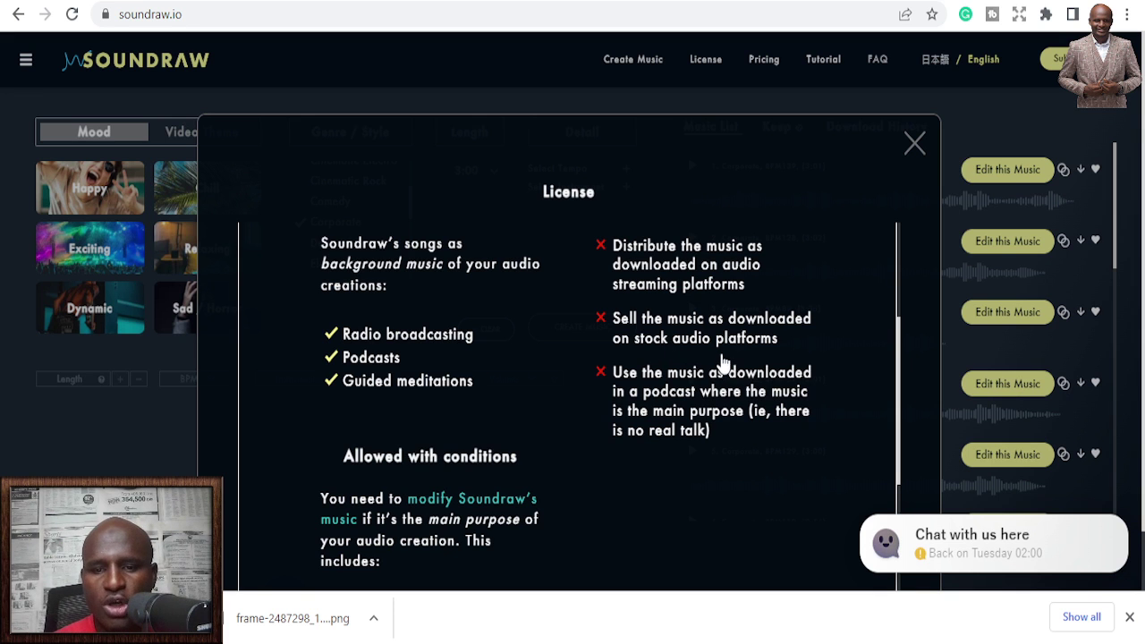
scroll(724, 367, "down", 2)
left_click(916, 143)
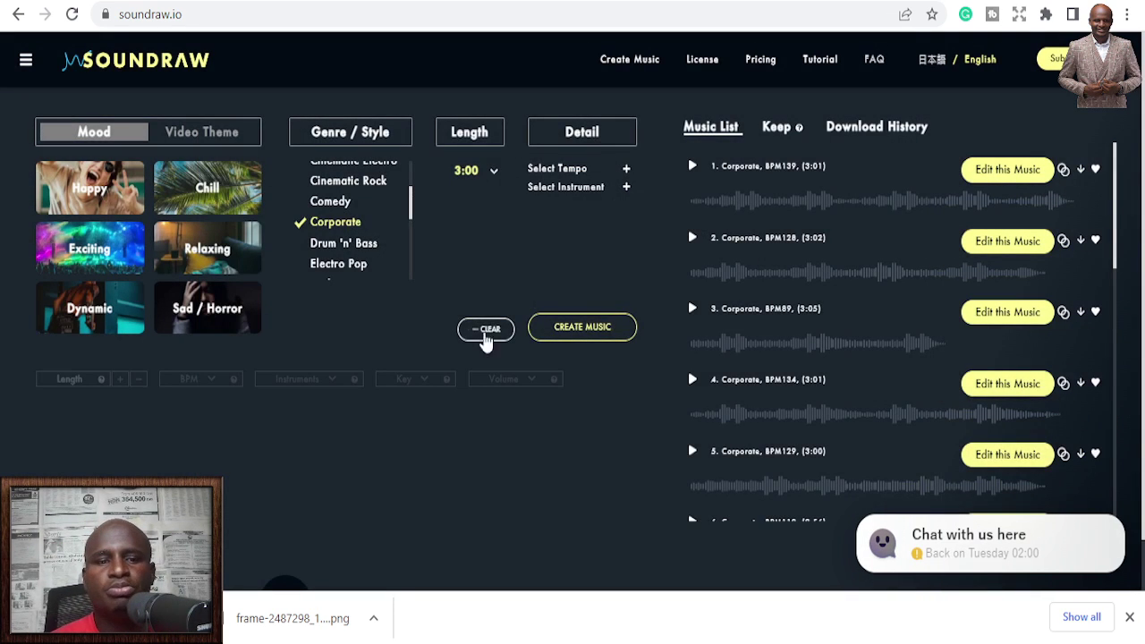
Briefly play track 8 in the Corporate music list and look through the remaining tracks down to the end
scroll(805, 430, "down", 3)
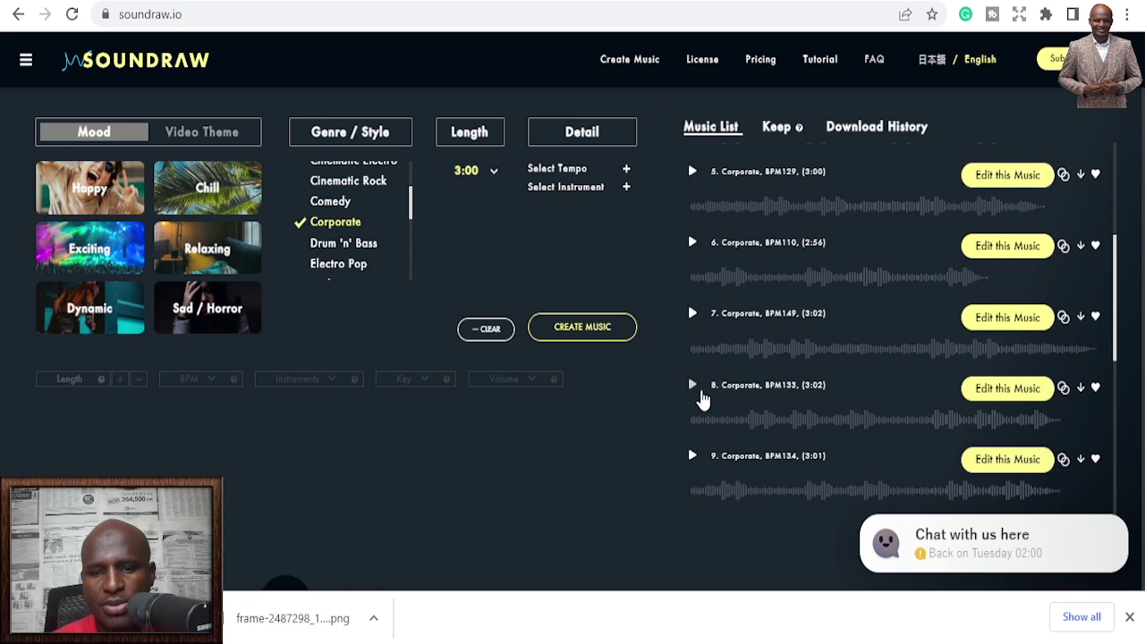
left_click(694, 387)
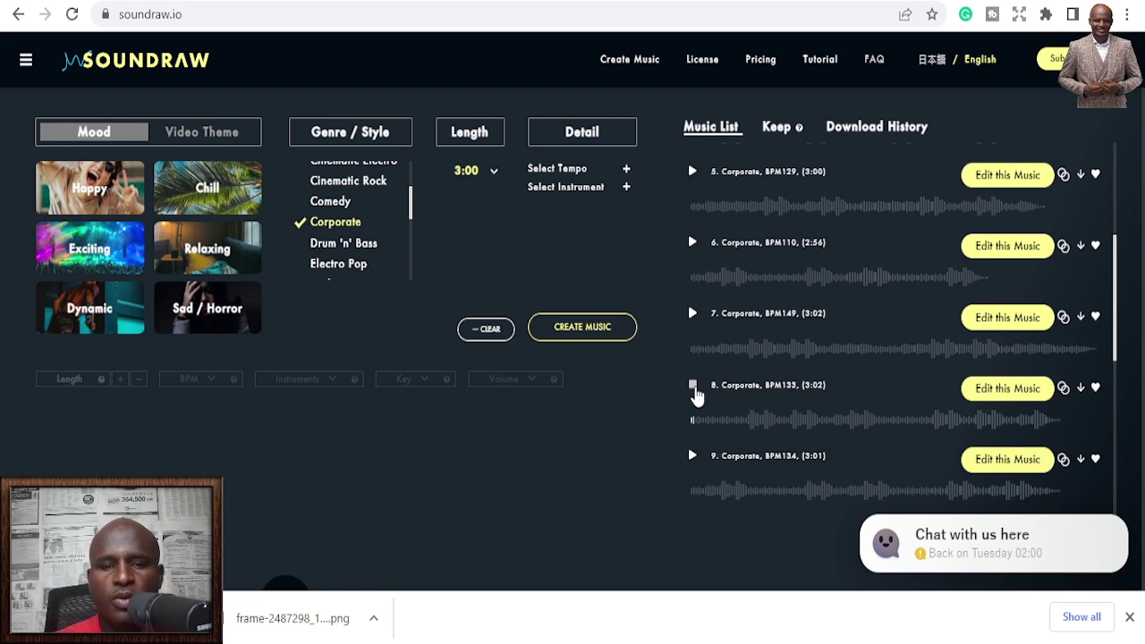
left_click(694, 387)
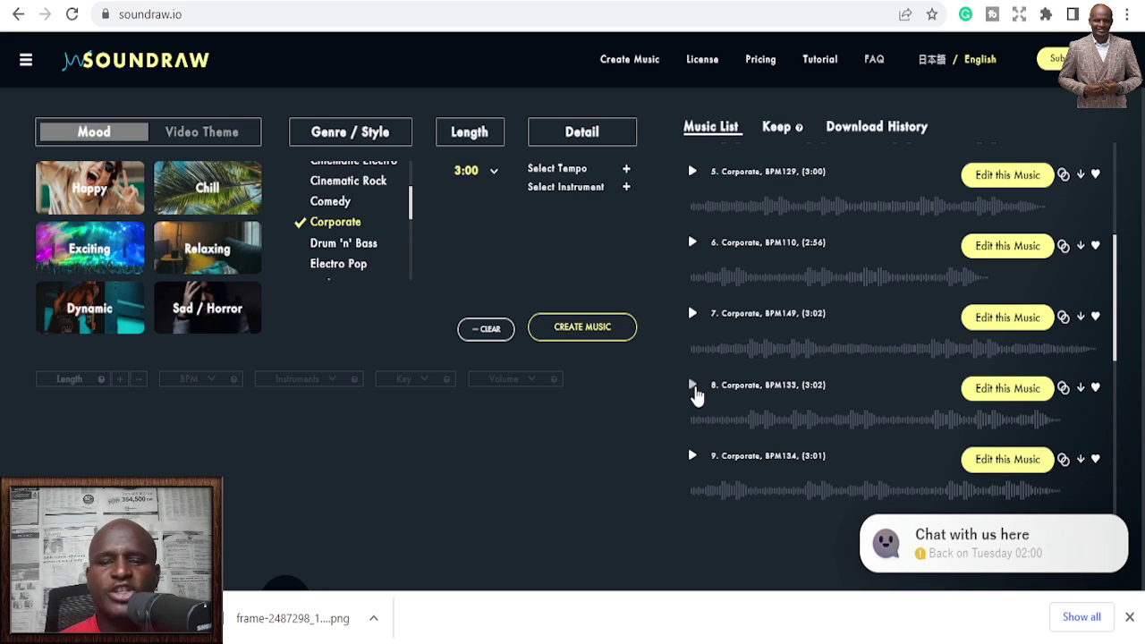
scroll(740, 349, "down", 6)
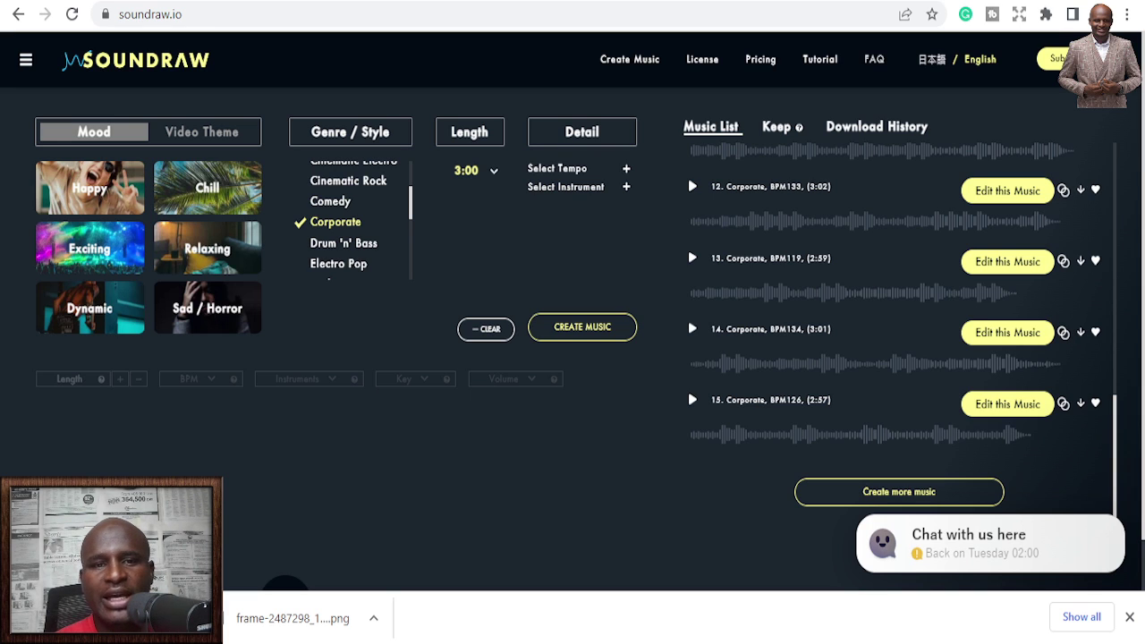
Find the Clipchamp website through a web search for clipchamp and log in to its video editor
left_click(682, 14)
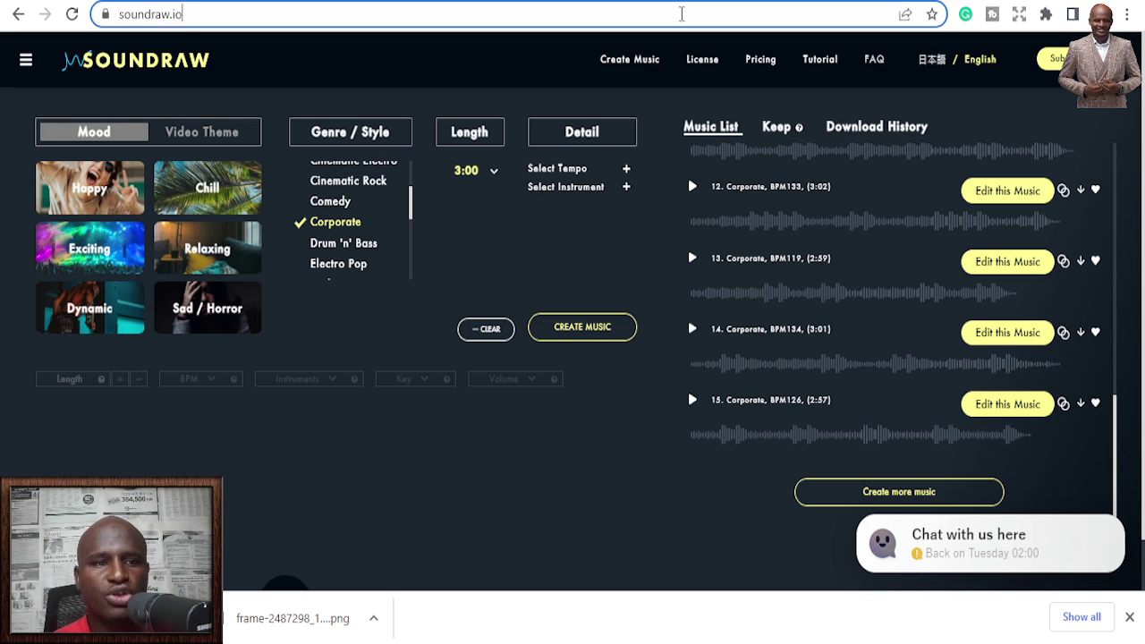
type("clic")
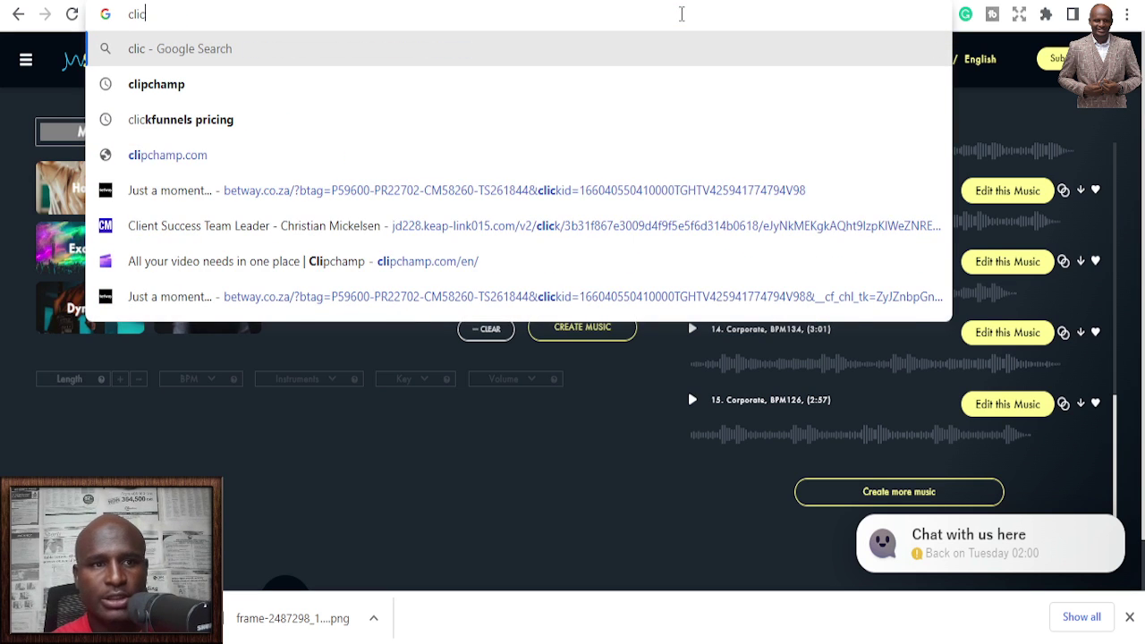
left_click(610, 87)
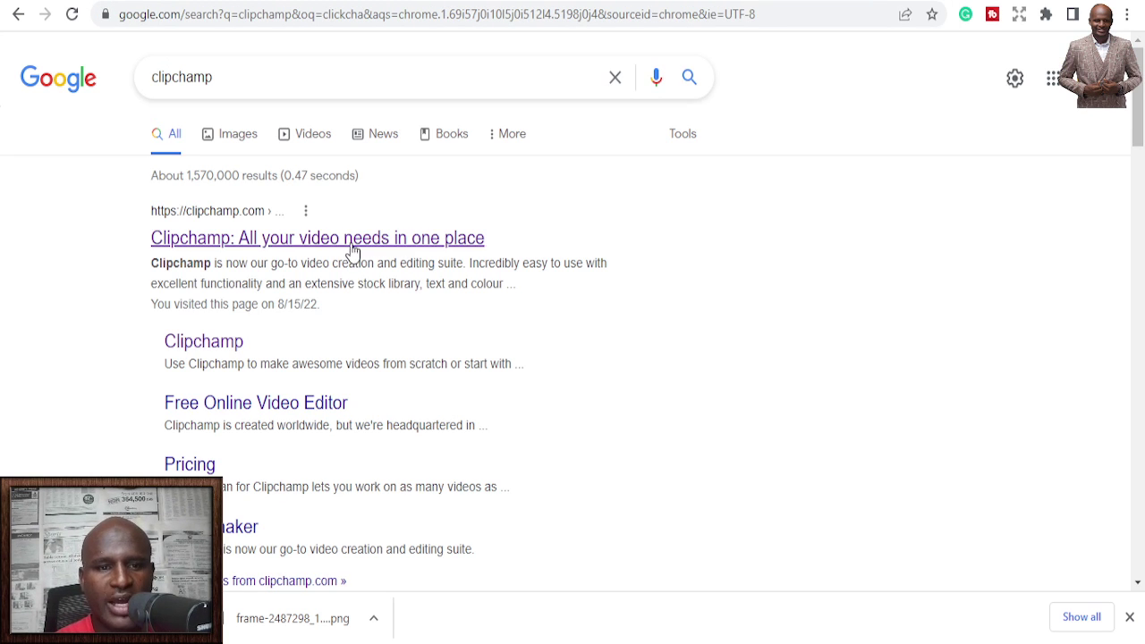
left_click(413, 242)
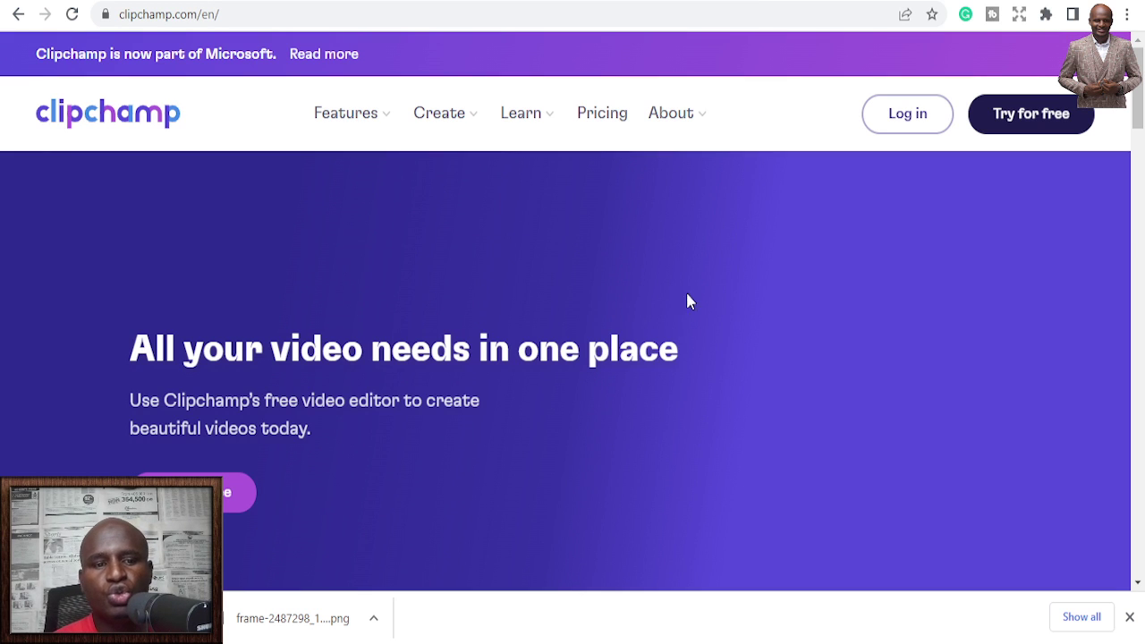
left_click(908, 115)
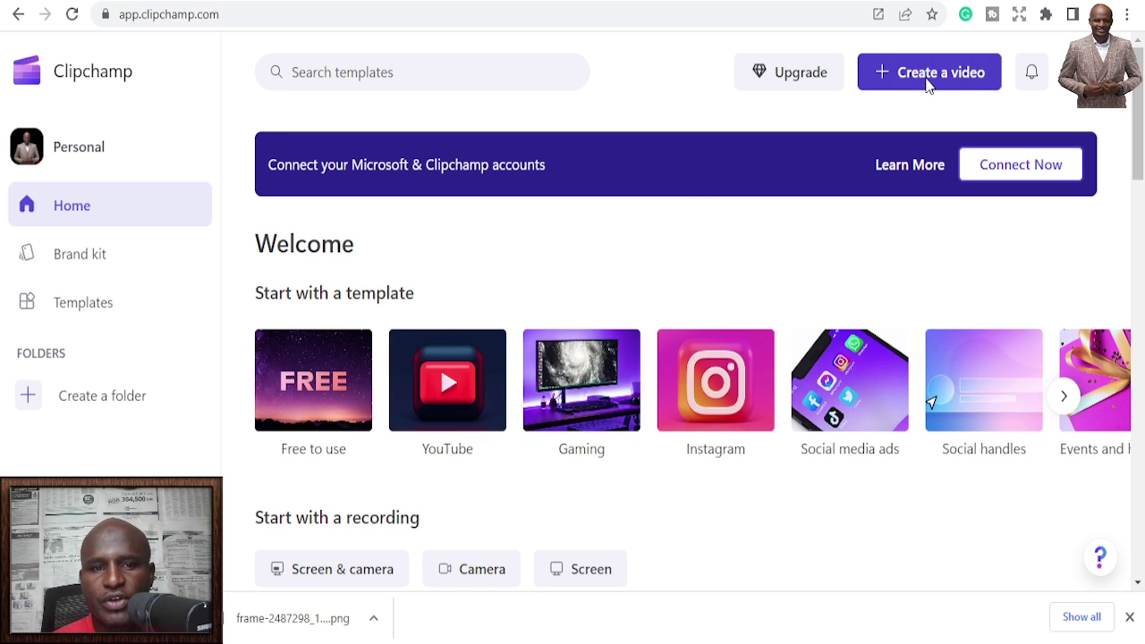
Open the untitled video project with the classroom thumbnail from Your videos and preview its first few seconds
scroll(421, 456, "down", 2)
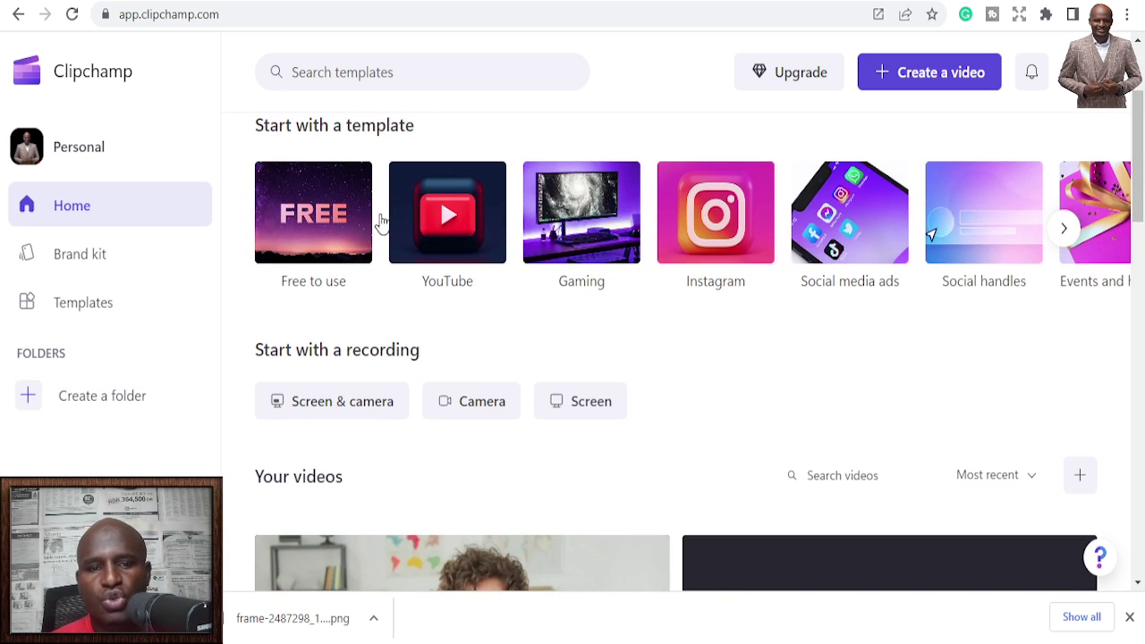
scroll(939, 268, "down", 5)
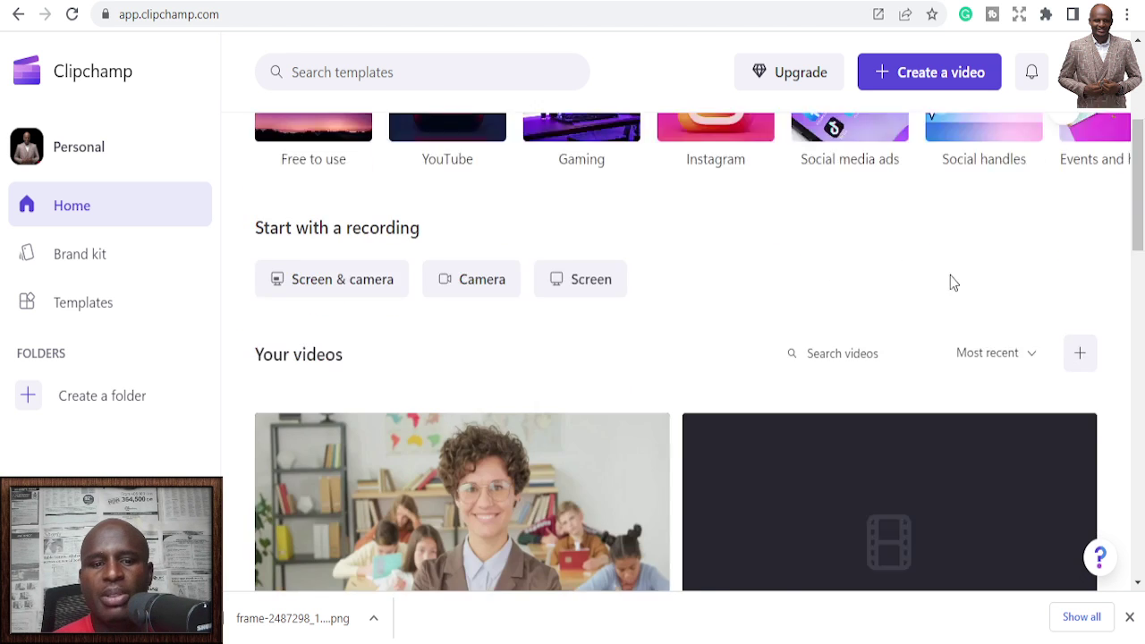
scroll(501, 308, "up", 3)
scroll(430, 314, "up", 4)
scroll(391, 289, "down", 8)
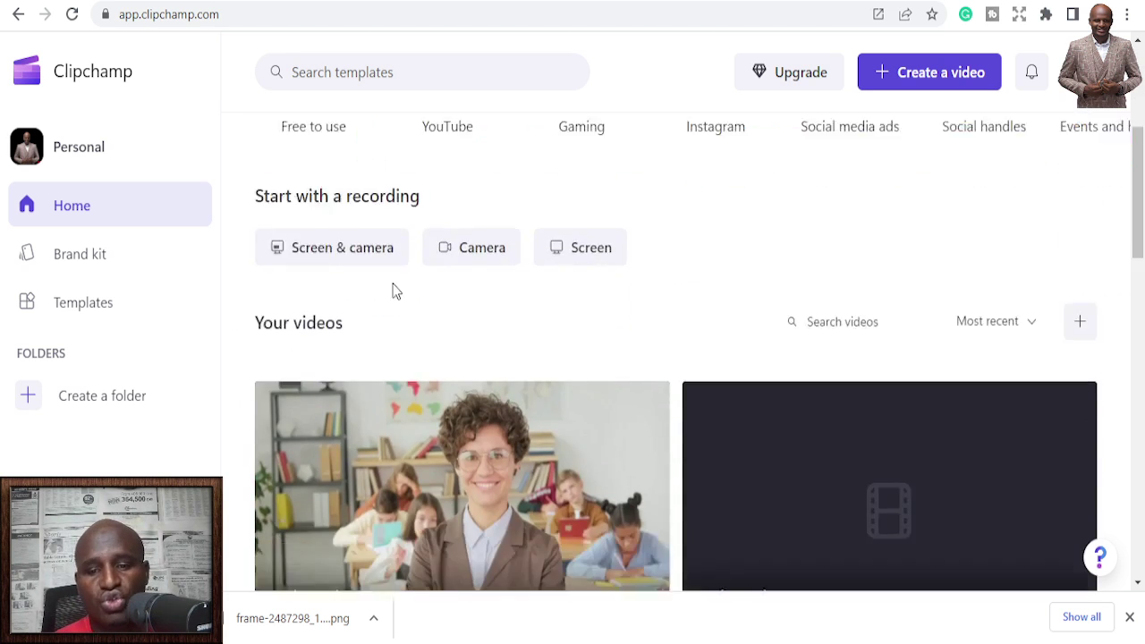
scroll(619, 486, "up", 3)
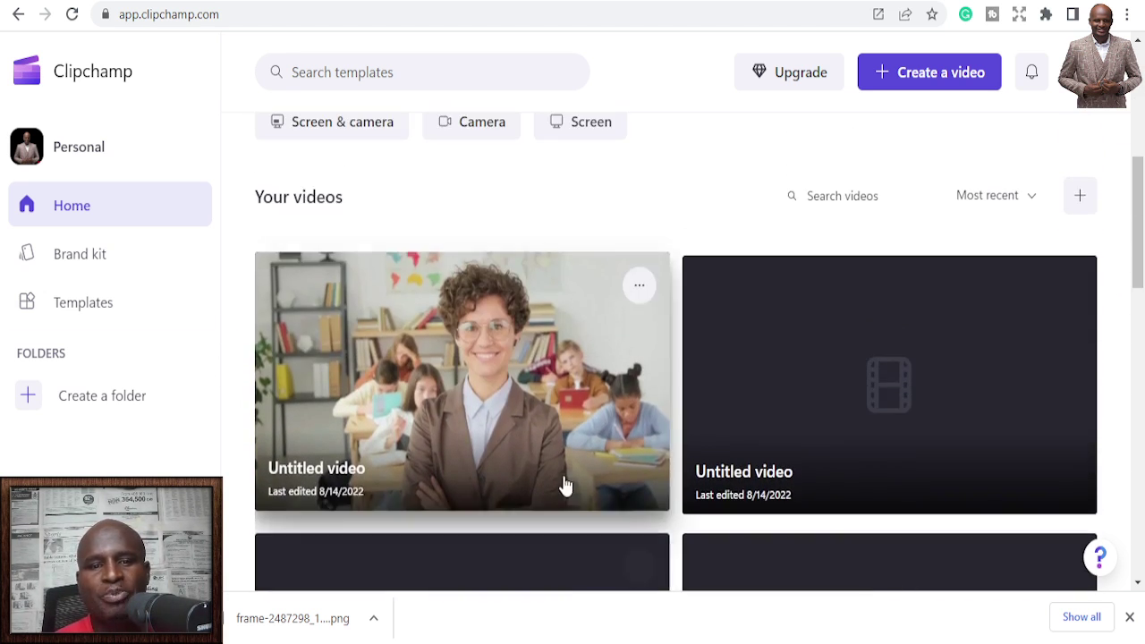
left_click(312, 447)
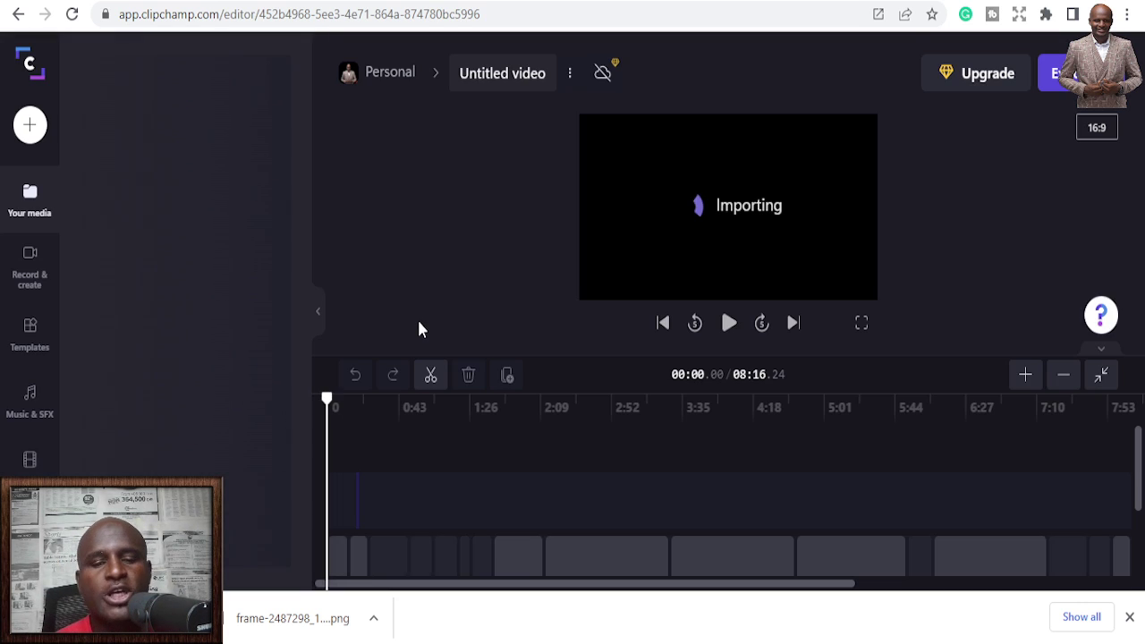
left_click(730, 330)
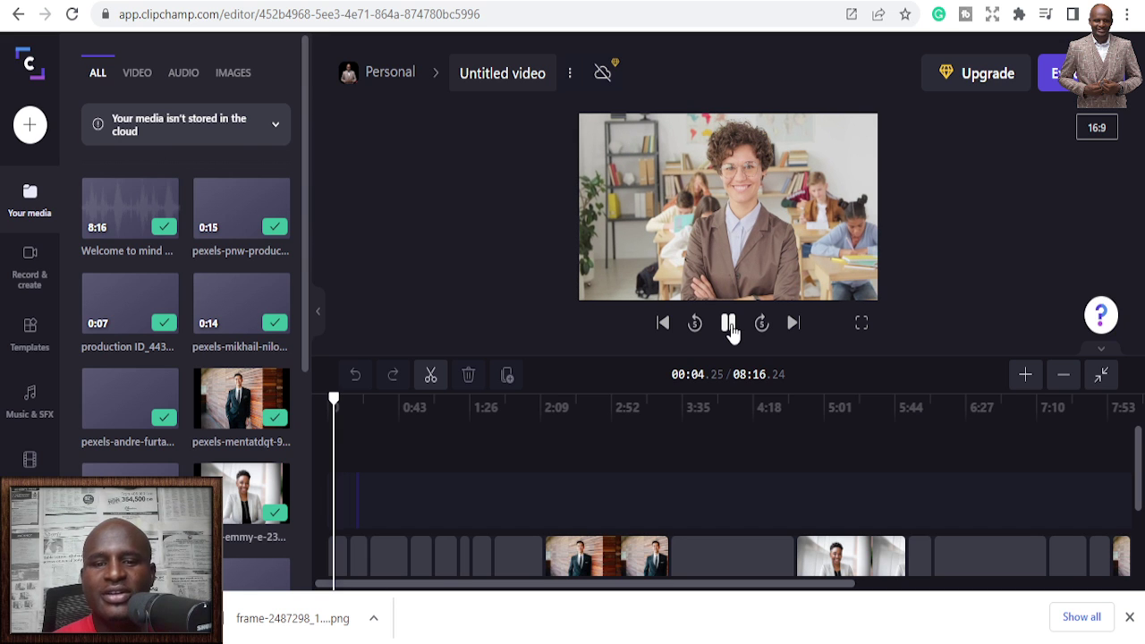
left_click(730, 329)
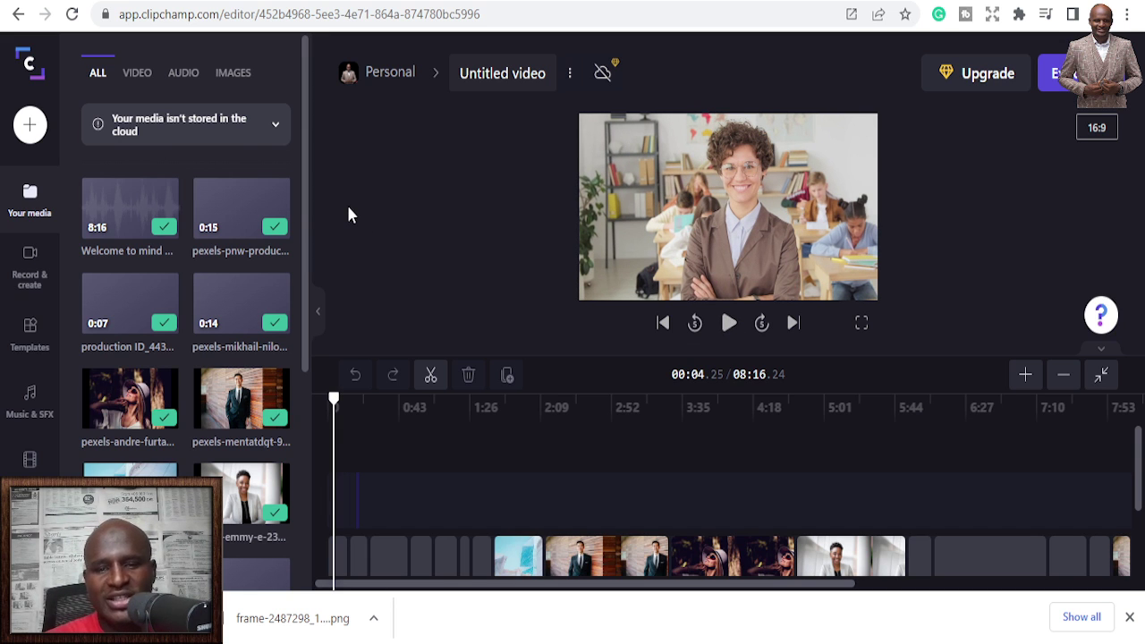